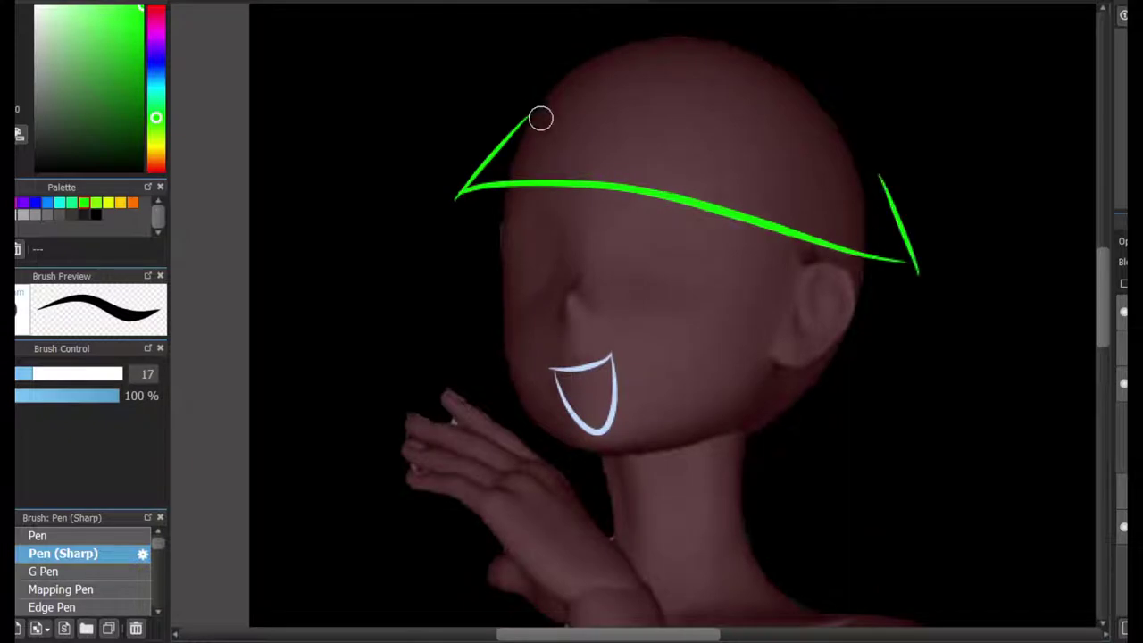
Sketch round glasses on the face and a small round-headed figure with slanting body lines in the canvas's lower right corner.
mouse_move(658, 315)
mouse_down()
mouse_move(623, 268)
mouse_move(510, 179)
mouse_move(541, 289)
mouse_up()
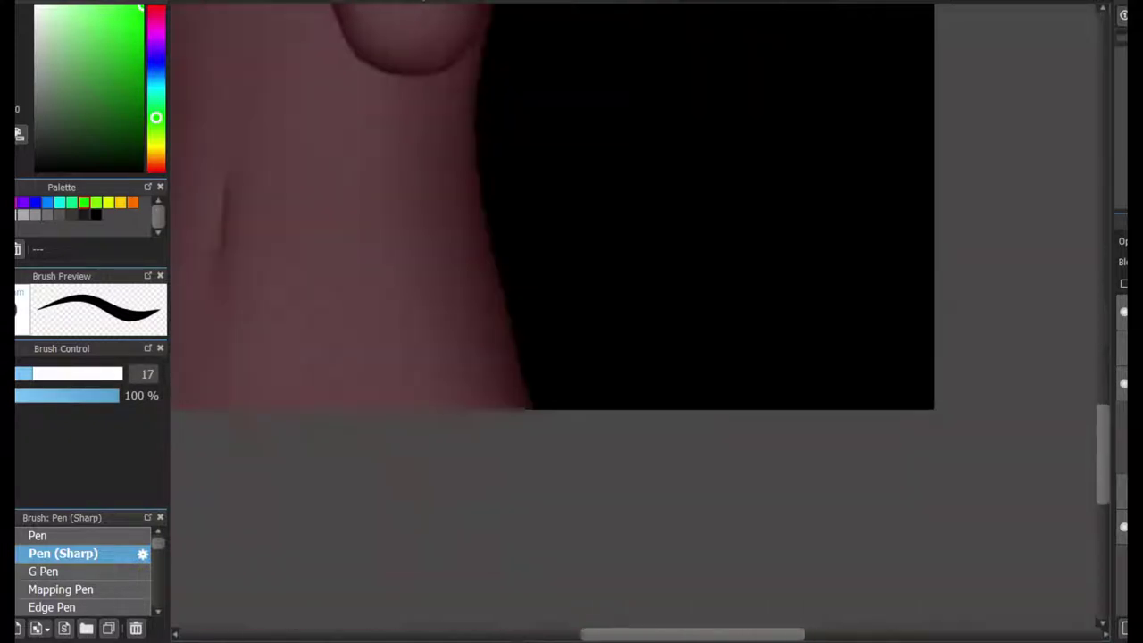
drag(720, 473, 790, 232)
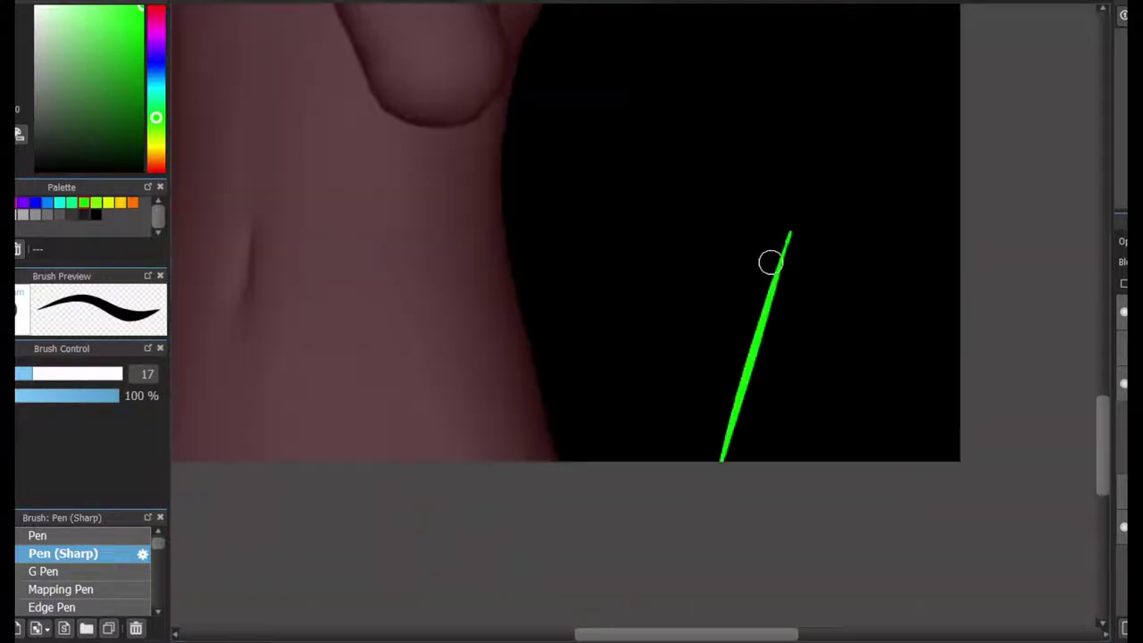
key(ctrl+z)
drag(652, 463, 752, 239)
drag(824, 462, 839, 245)
drag(752, 239, 839, 247)
drag(755, 134, 816, 148)
key(ctrl+z)
key(e)
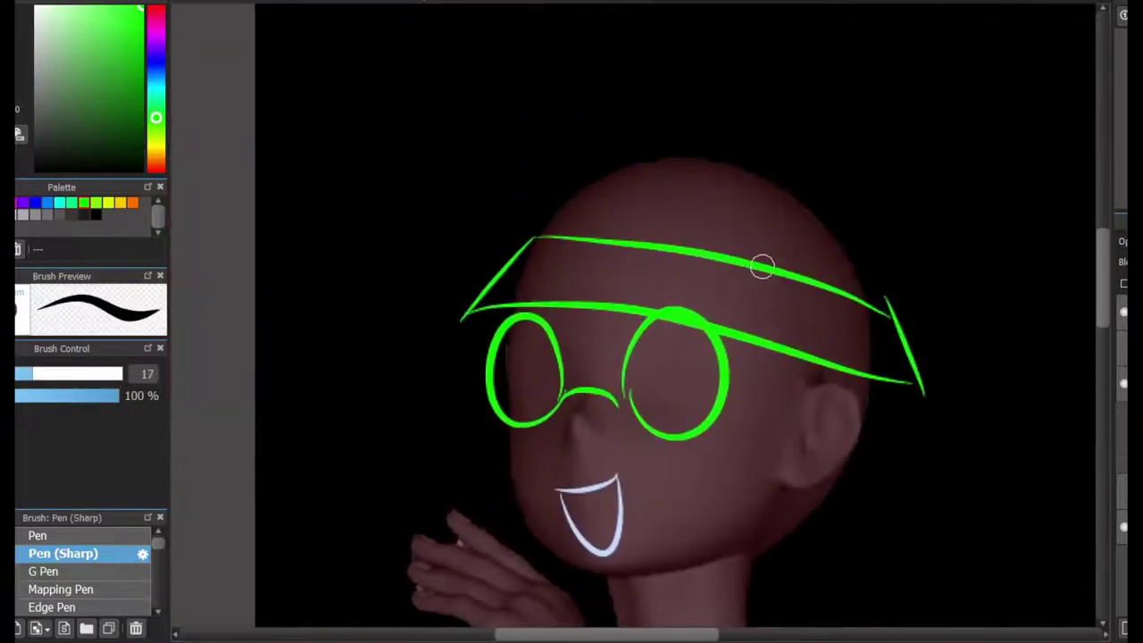
Sketch a pointed ornament rising from the side of the hat band and outline the hat's crown above the head.
key(ctrl+z)
mouse_move(875, 306)
mouse_down()
mouse_move(931, 235)
mouse_move(936, 147)
mouse_up()
drag(783, 268, 946, 125)
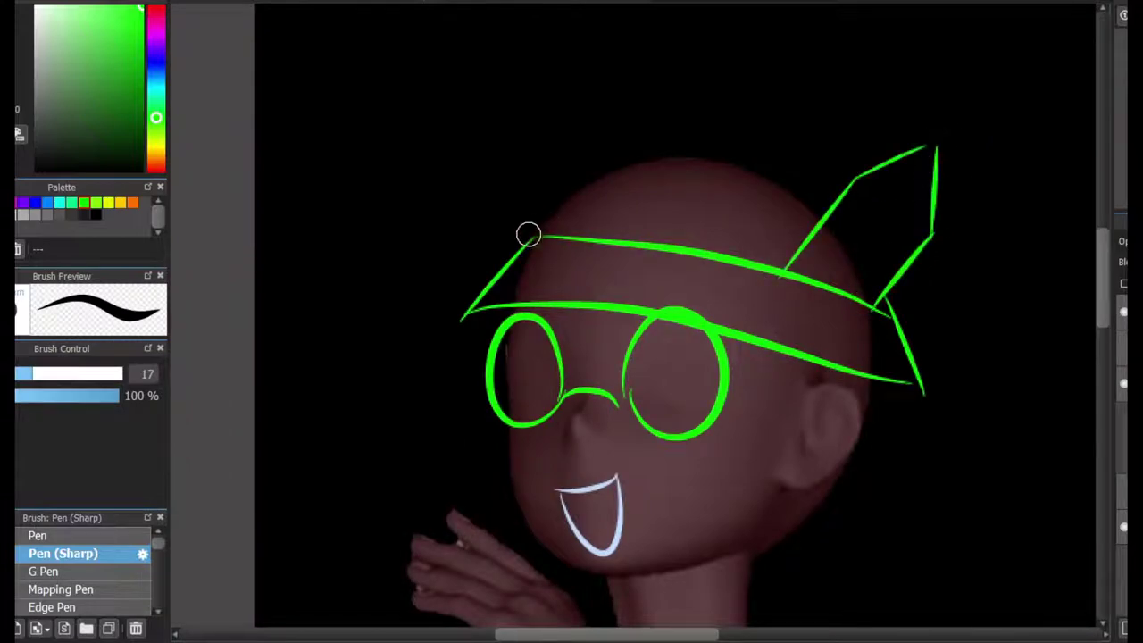
key(ctrl+z)
mouse_move(527, 234)
mouse_down()
mouse_move(628, 128)
mouse_move(632, 94)
mouse_move(593, 122)
mouse_move(866, 171)
mouse_up()
drag(923, 301, 1025, 256)
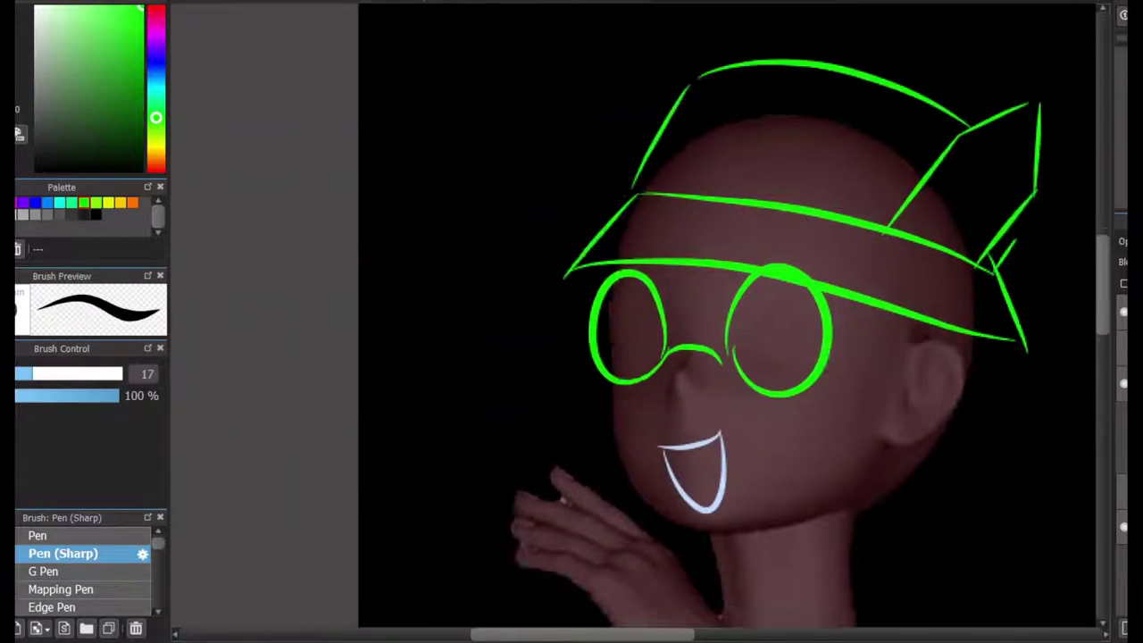
Sketch a neckline stroke and the two long sleeve edges running from the wrist cuff along the raised forearm.
scroll(727, 322, down, 5)
drag(725, 201, 871, 142)
mouse_move(721, 127)
mouse_down()
mouse_move(601, 180)
mouse_move(765, 614)
mouse_up()
key(ctrl+z)
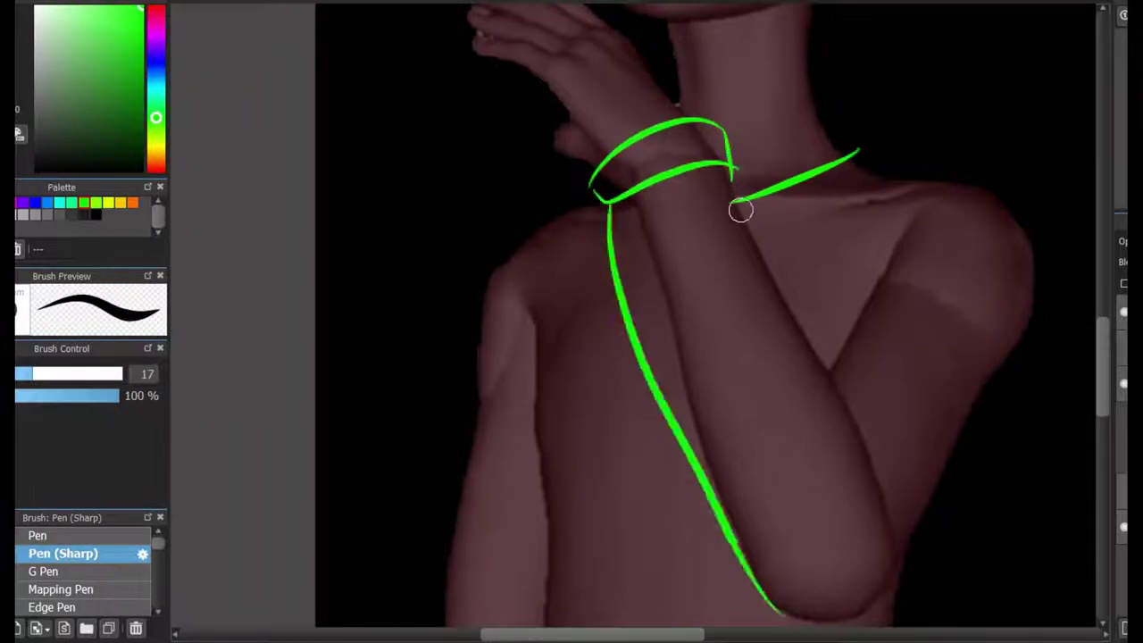
drag(740, 209, 848, 438)
Draw a row of three large overlapping bubbles above the hat and a fourth one behind the head.
scroll(848, 428, up, 5)
scroll(714, 125, down, 3)
drag(714, 125, 719, 142)
mouse_move(625, 71)
mouse_down()
mouse_move(630, 80)
mouse_move(575, 69)
mouse_up()
drag(803, 193, 778, 209)
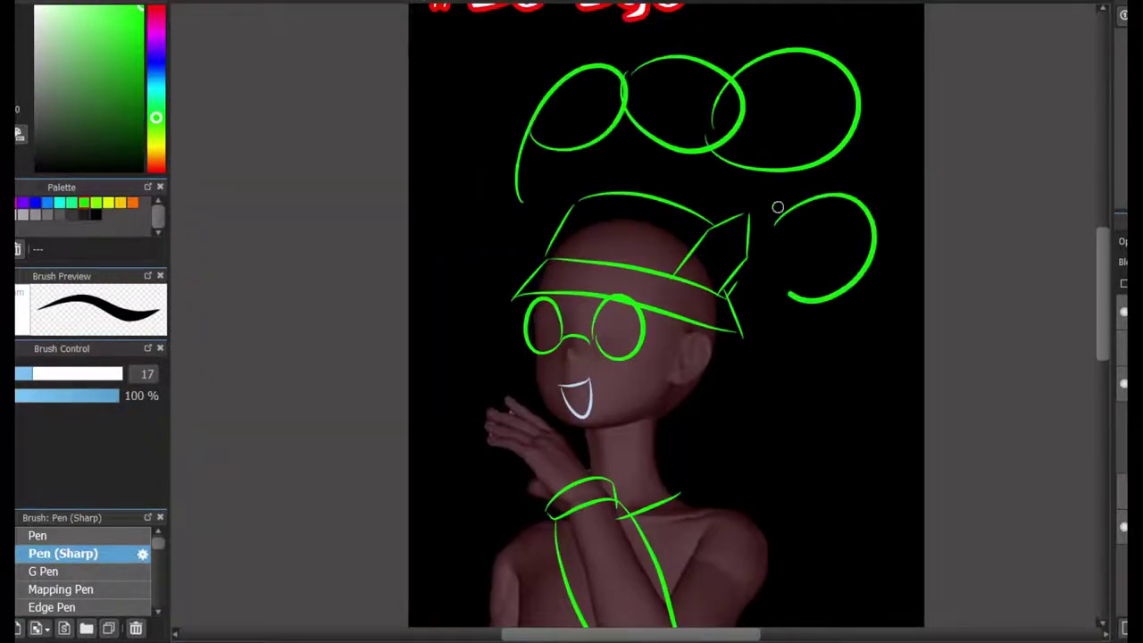
scroll(714, 268, up, 5)
Add short upright hair strokes to the head of the small figure in the canvas's lower right corner.
scroll(714, 268, down, 10)
drag(893, 242, 897, 245)
drag(854, 322, 821, 429)
scroll(901, 214, up, 3)
drag(938, 304, 934, 262)
Draw an eye emblem with a dotted pupil inside the pointed ornament on the hat.
scroll(952, 270, up, 5)
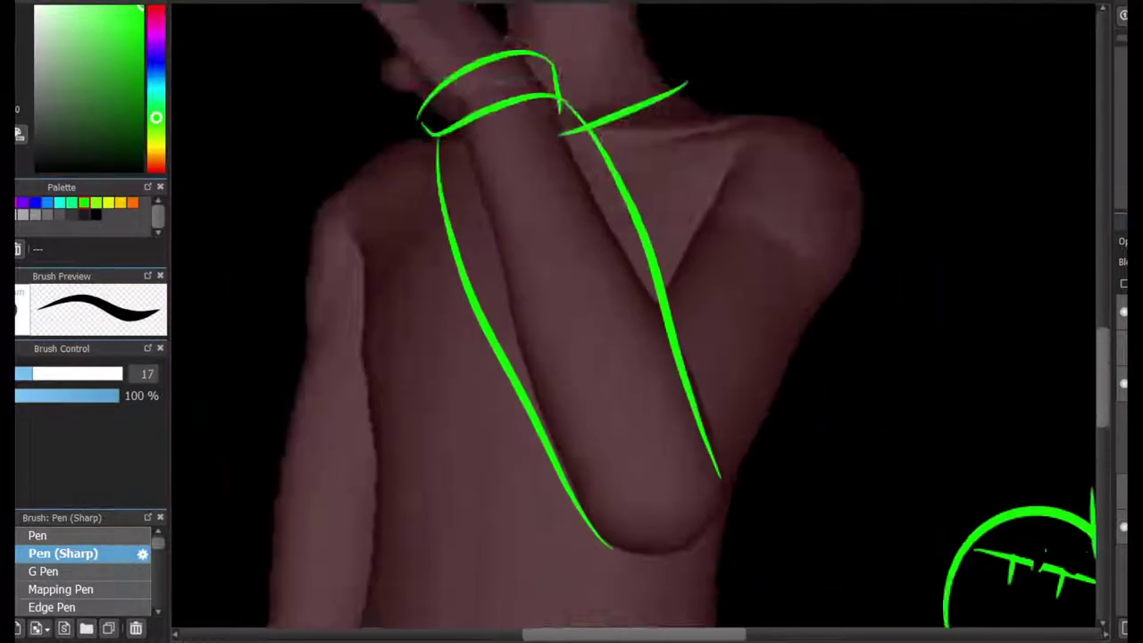
scroll(714, 267, up, 5)
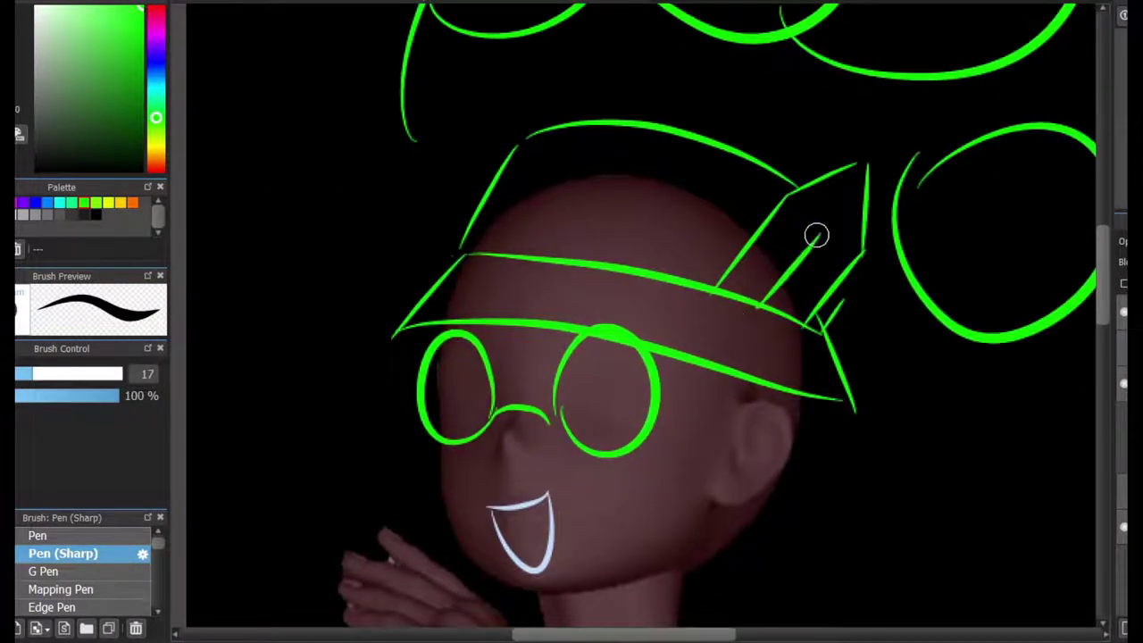
scroll(816, 235, up, 2)
drag(816, 229, 732, 344)
mouse_move(803, 268)
mouse_down()
mouse_move(816, 160)
mouse_move(779, 314)
mouse_move(791, 242)
mouse_move(824, 191)
mouse_up()
key(ctrl+z)
scroll(808, 201, down, 3)
scroll(787, 208, up, 2)
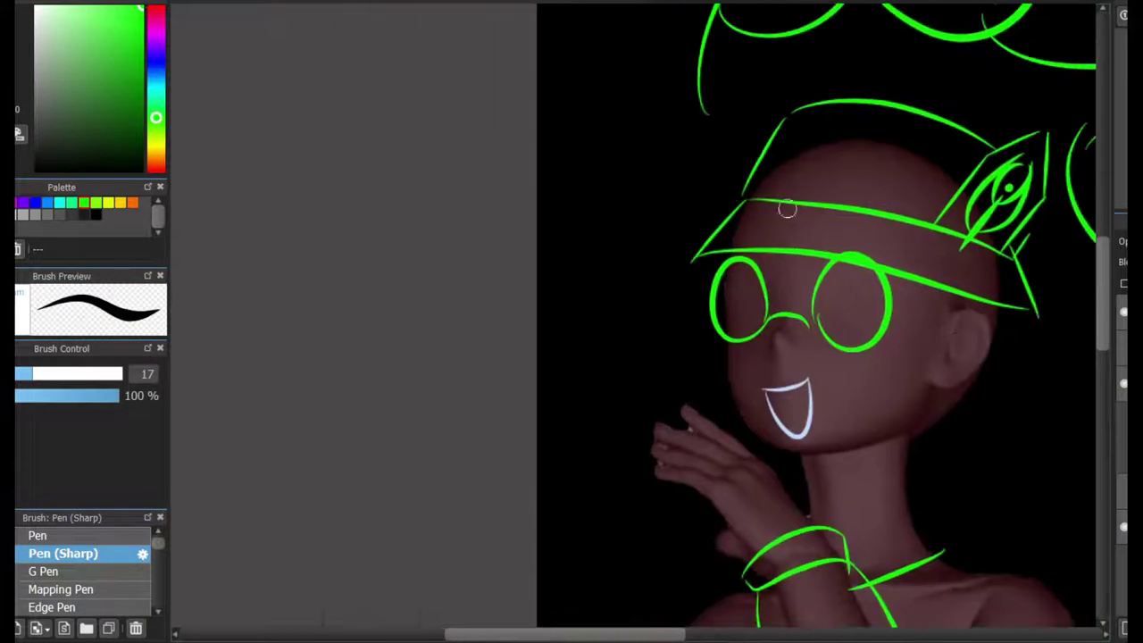
Sketch a choker collar around the neck with curved upper and lower edges and a small cross mark on its front.
scroll(914, 169, down, 5)
scroll(913, 169, up, 2)
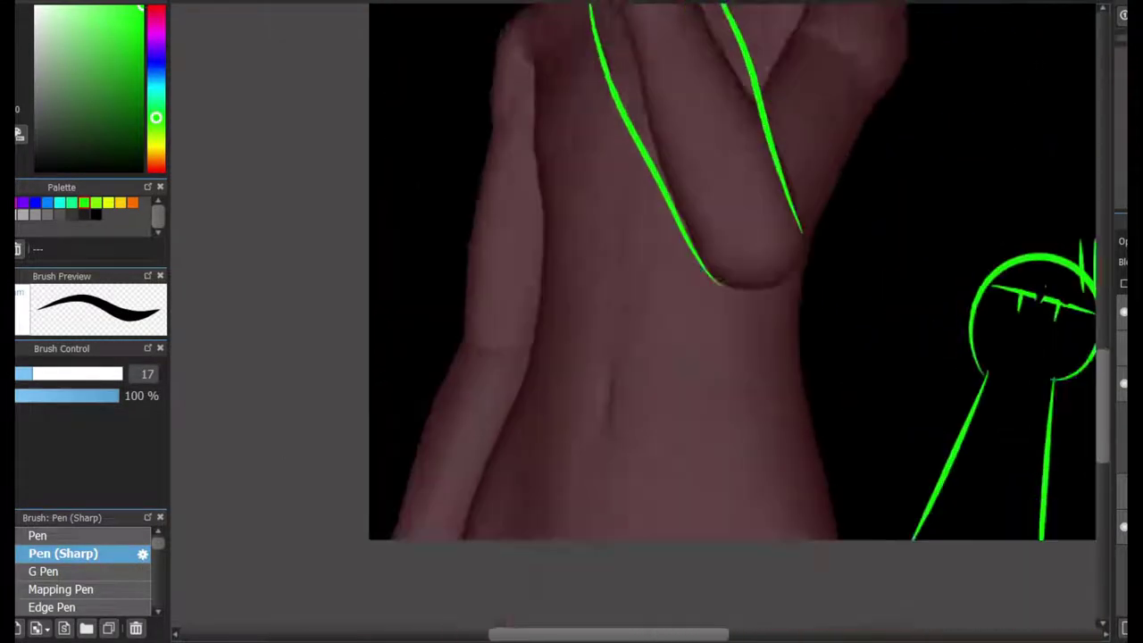
scroll(758, 238, down, 2)
scroll(602, 276, up, 2)
key(ctrl+z)
drag(598, 278, 804, 266)
drag(597, 274, 595, 318)
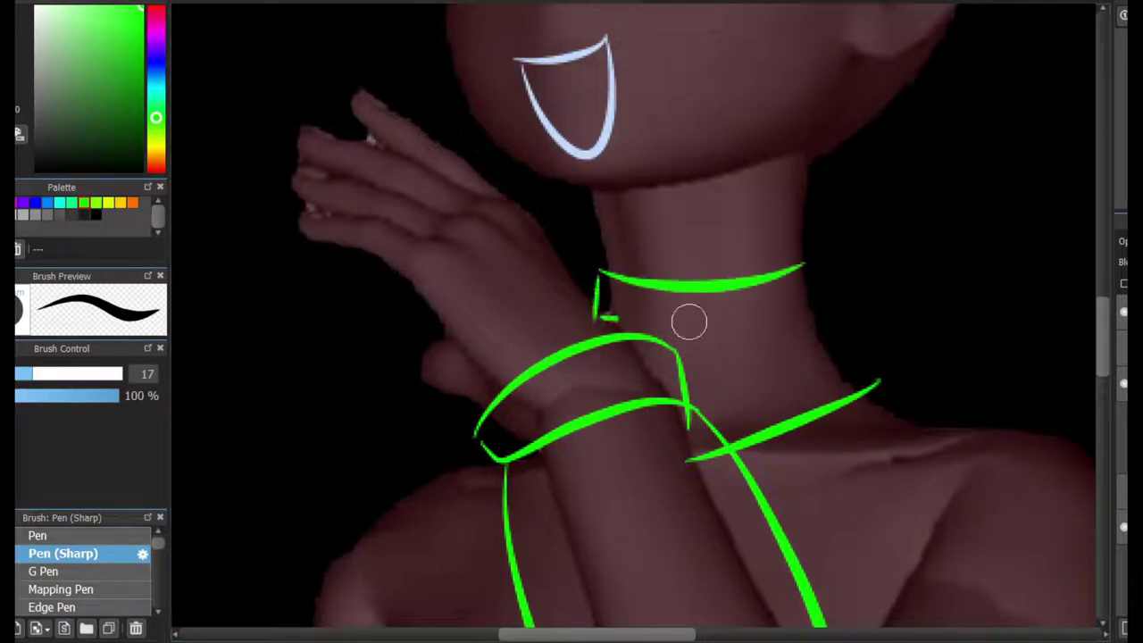
mouse_move(804, 266)
mouse_down()
mouse_move(762, 323)
mouse_move(791, 359)
mouse_move(657, 361)
mouse_up()
key(ctrl+z)
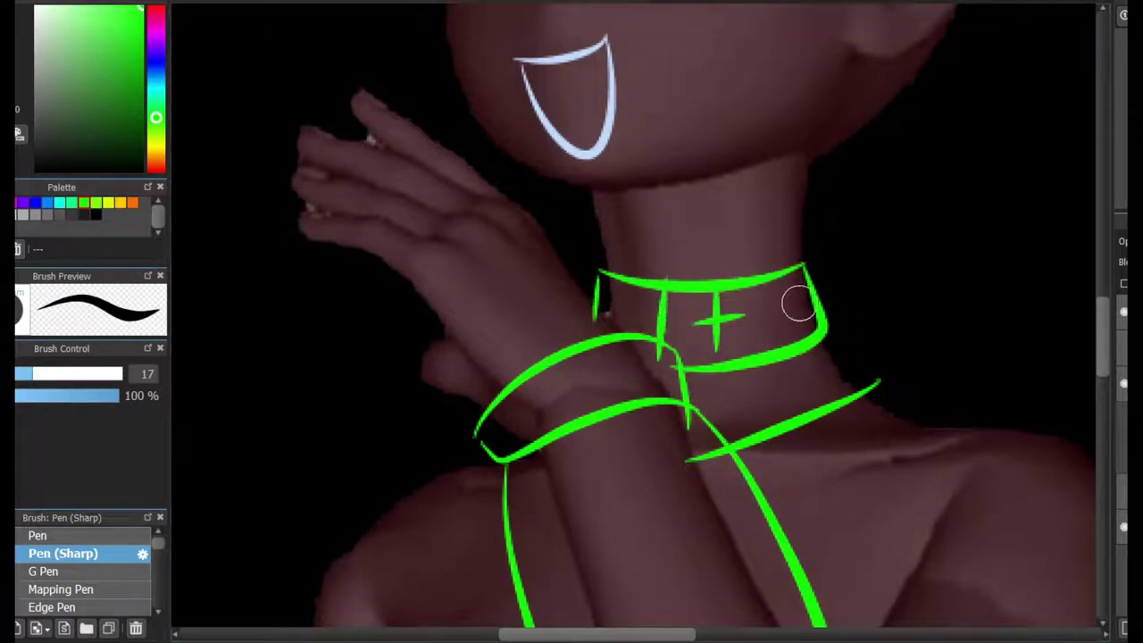
Sketch folded scarf or hood loops sweeping from the choker around the back of the neck to the chest.
scroll(829, 248, up, 4)
scroll(830, 248, down, 6)
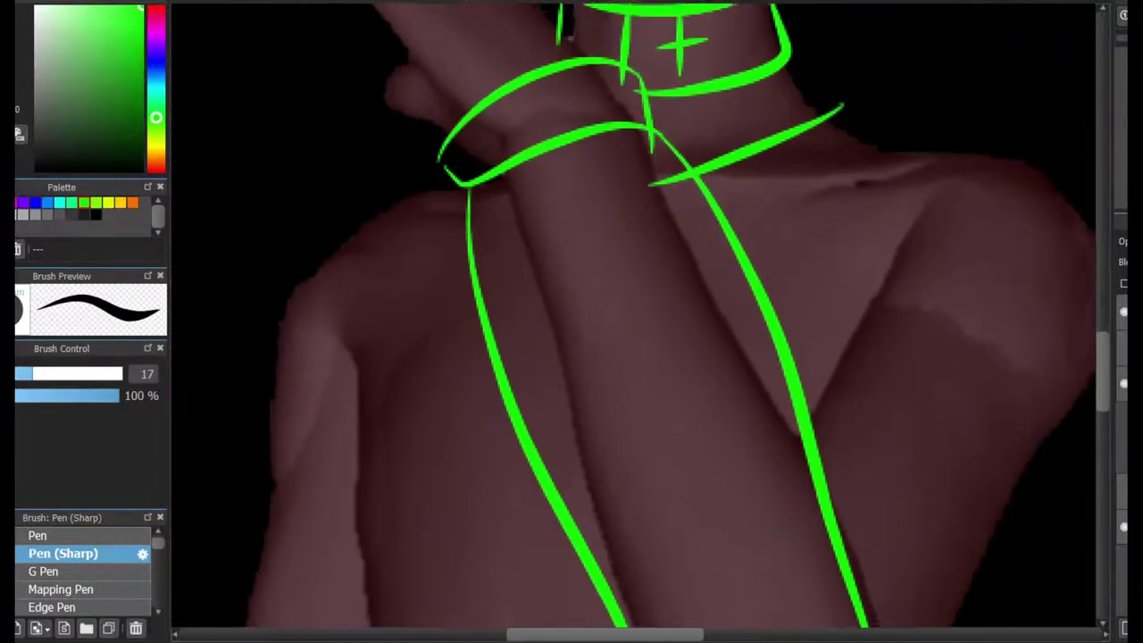
scroll(829, 249, up, 3)
key(ctrl+z)
mouse_move(678, 219)
mouse_down()
mouse_move(816, 303)
mouse_move(577, 374)
mouse_move(750, 327)
mouse_up()
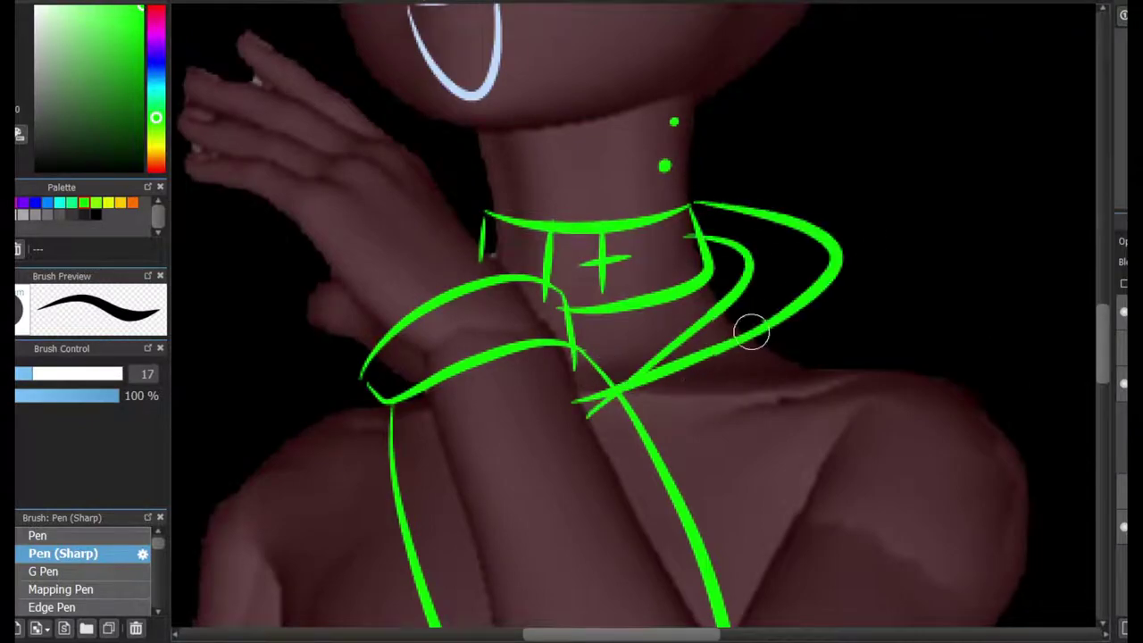
drag(714, 232, 629, 412)
Draw three radiating emphasis lines in front of the face and an extra tailed bubble in front of the bubble row.
key(ctrl+minus)
scroll(893, 268, up, 4)
drag(573, 249, 669, 310)
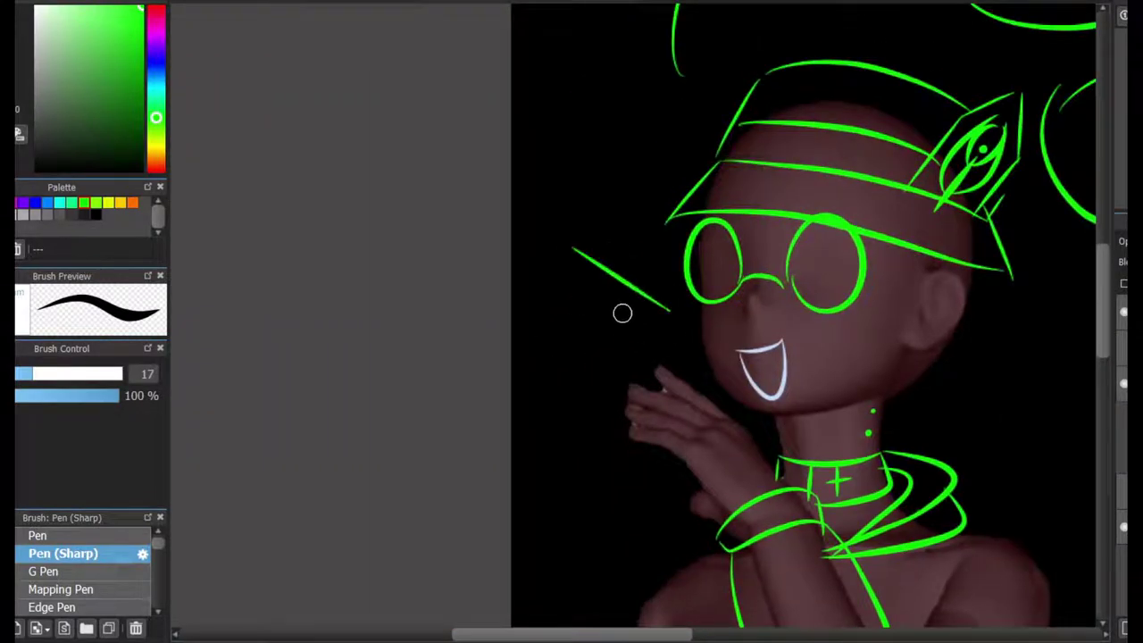
scroll(803, 321, down, 5)
scroll(803, 322, up, 8)
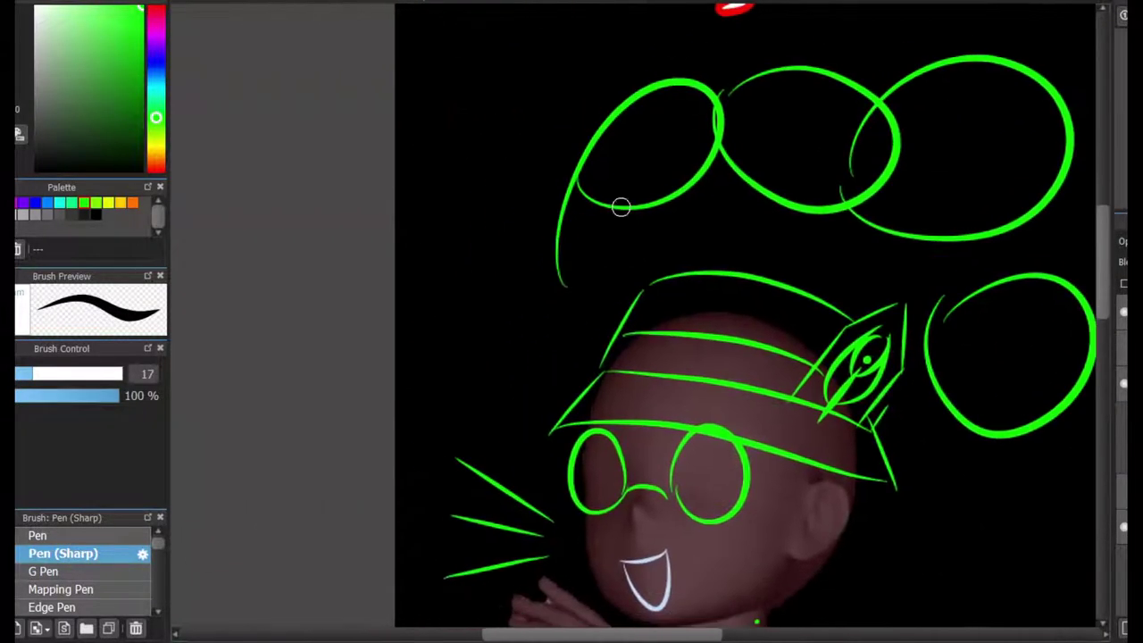
drag(455, 150, 515, 310)
Sketch the rounded sleeve bottom at the elbow, the open jacket's front edges and the waist line, and undo the last hip strokes.
scroll(885, 226, down, 8)
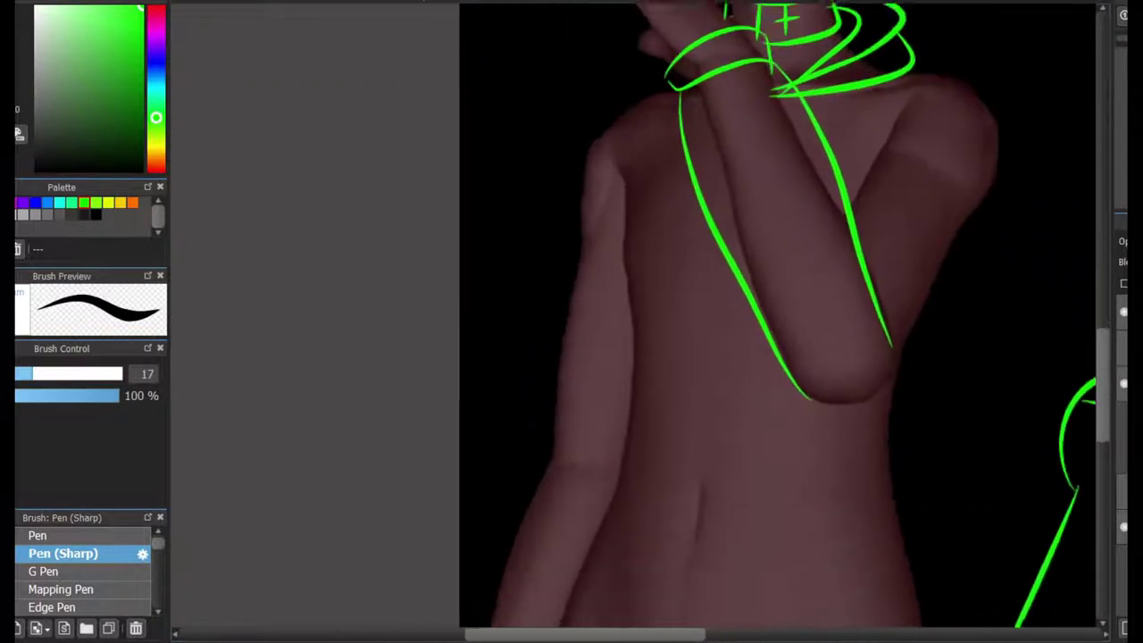
scroll(1041, 194, up, 2)
key(ctrl+plus)
scroll(800, 314, down, 3)
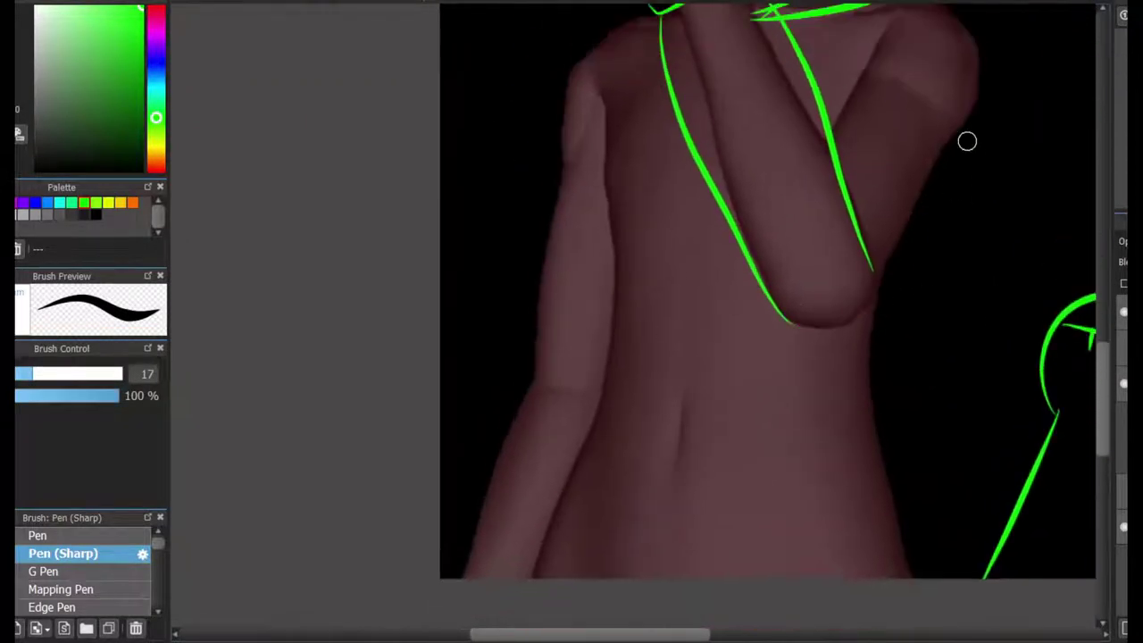
drag(972, 104, 786, 321)
drag(709, 121, 679, 582)
drag(628, 68, 559, 578)
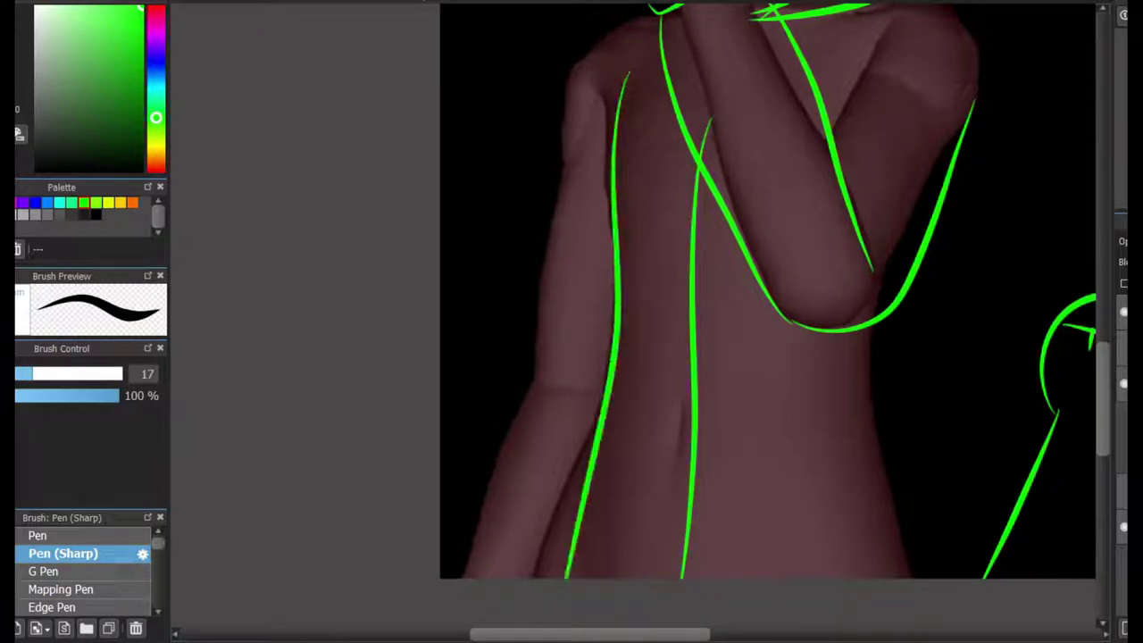
drag(877, 321, 915, 578)
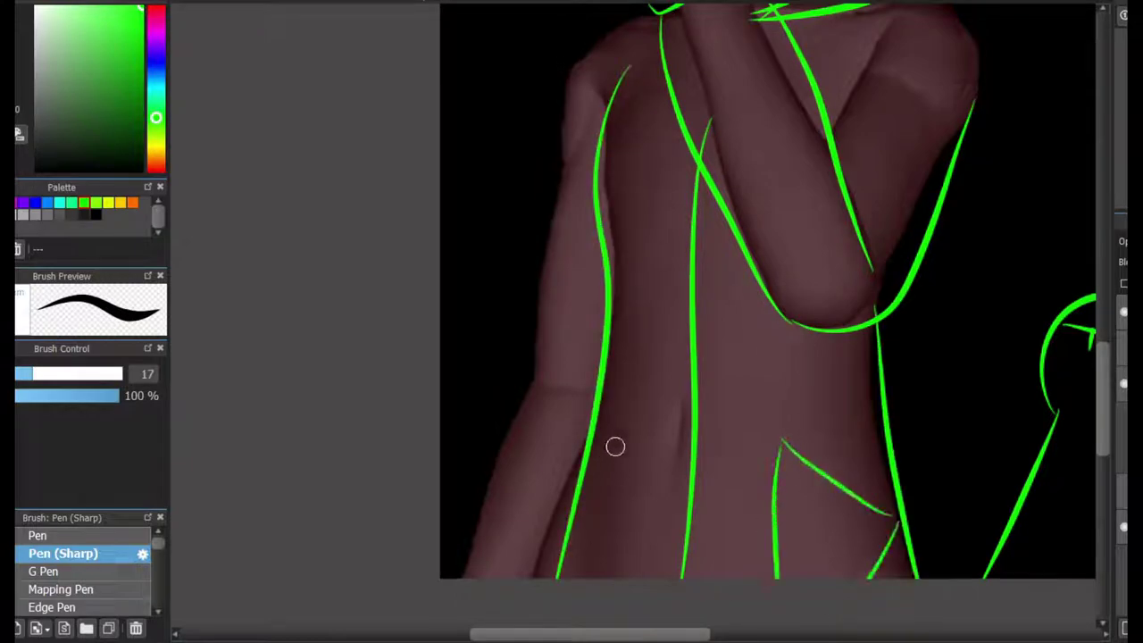
key(ctrl+z)
key(ctrl+z)
Fill the first three bubbles with an "n#" mark, a lined page and an ear-like shape.
scroll(839, 467, up, 10)
scroll(839, 467, down, 10)
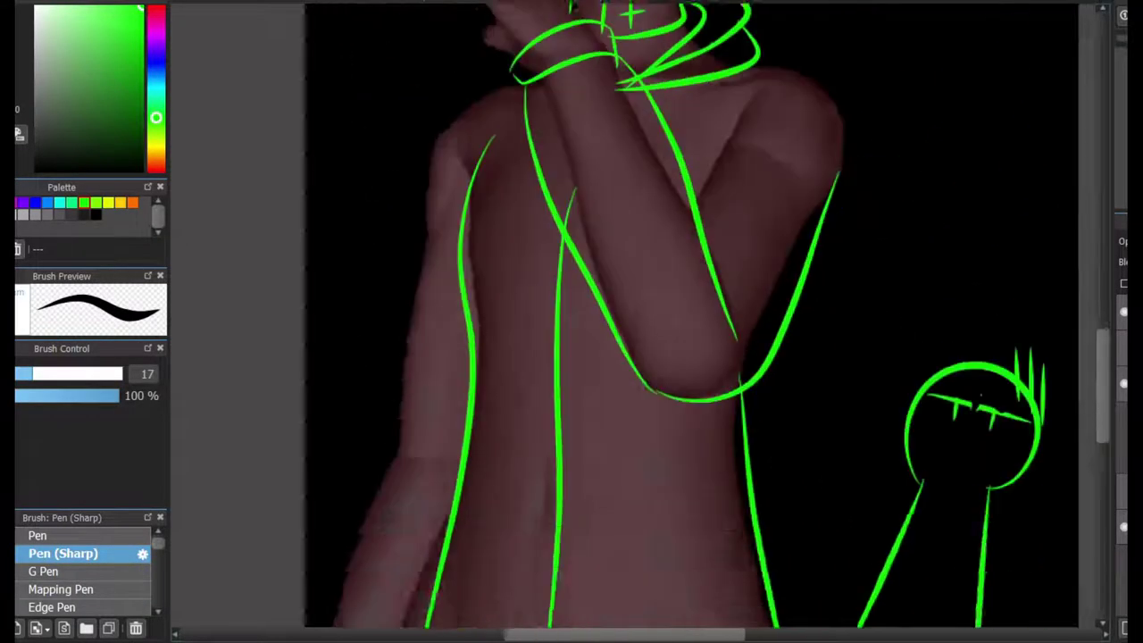
scroll(692, 321, up, 10)
drag(501, 134, 533, 154)
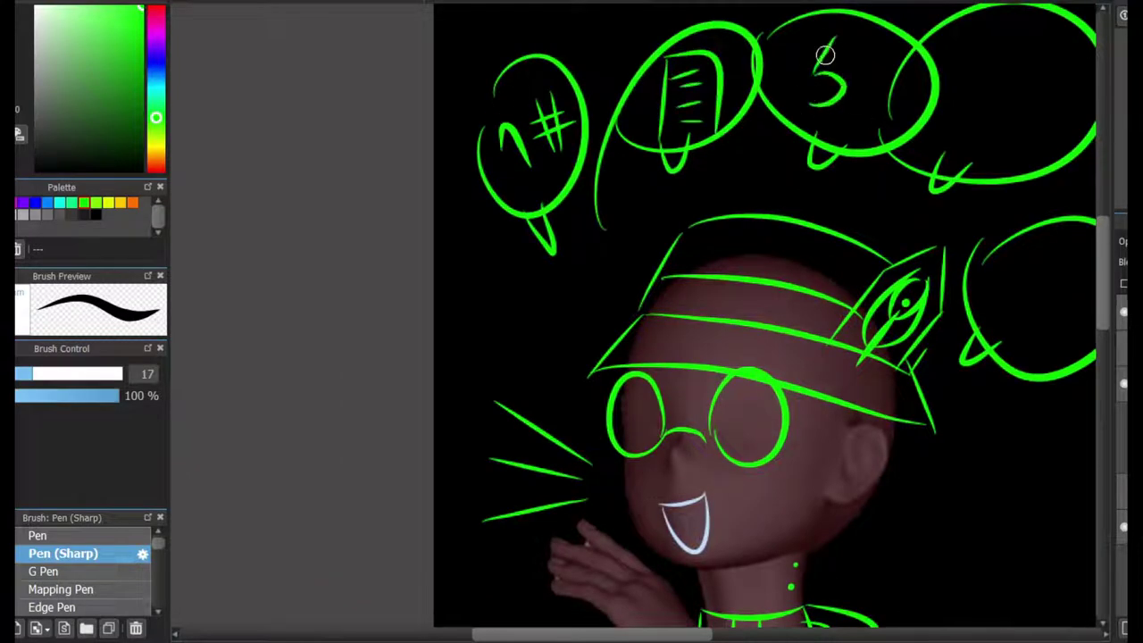
scroll(1072, 163, right, 3)
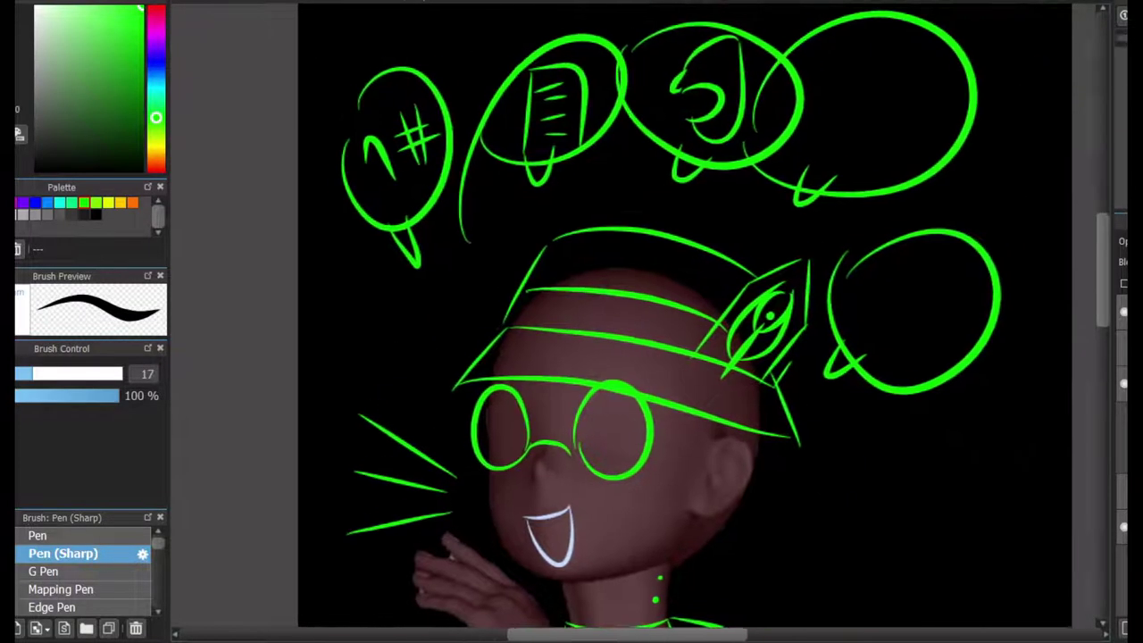
Write "TV" in the fourth bubble and "B3" in the bubble behind the head.
drag(808, 59, 859, 50)
drag(826, 61, 830, 138)
drag(859, 70, 898, 37)
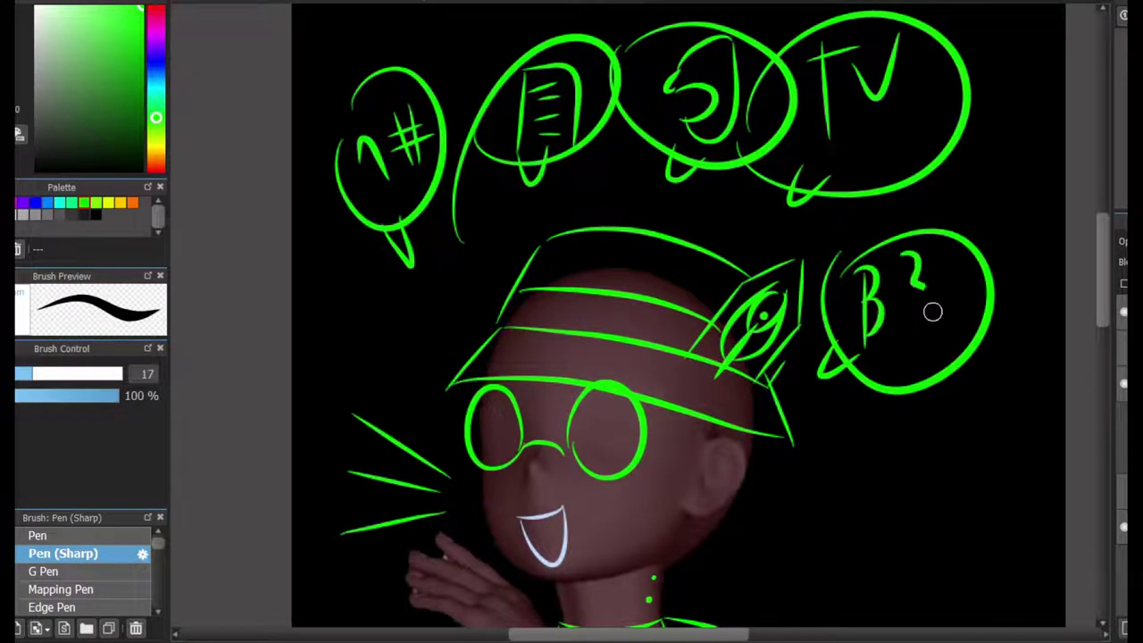
drag(914, 286, 919, 321)
Switch the pen colour to blue and sketch a pointed ear with hair strands falling in front of it.
scroll(679, 322, down, 5)
scroll(678, 321, up, 4)
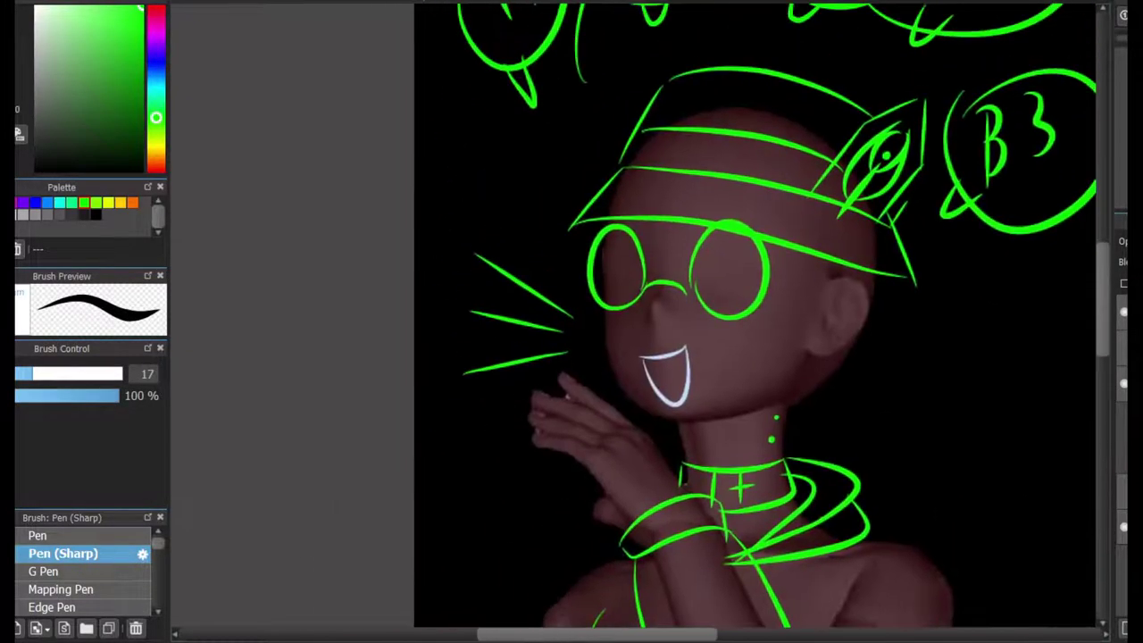
click(48, 203)
scroll(757, 369, up, 2)
drag(823, 332, 882, 306)
drag(840, 260, 951, 265)
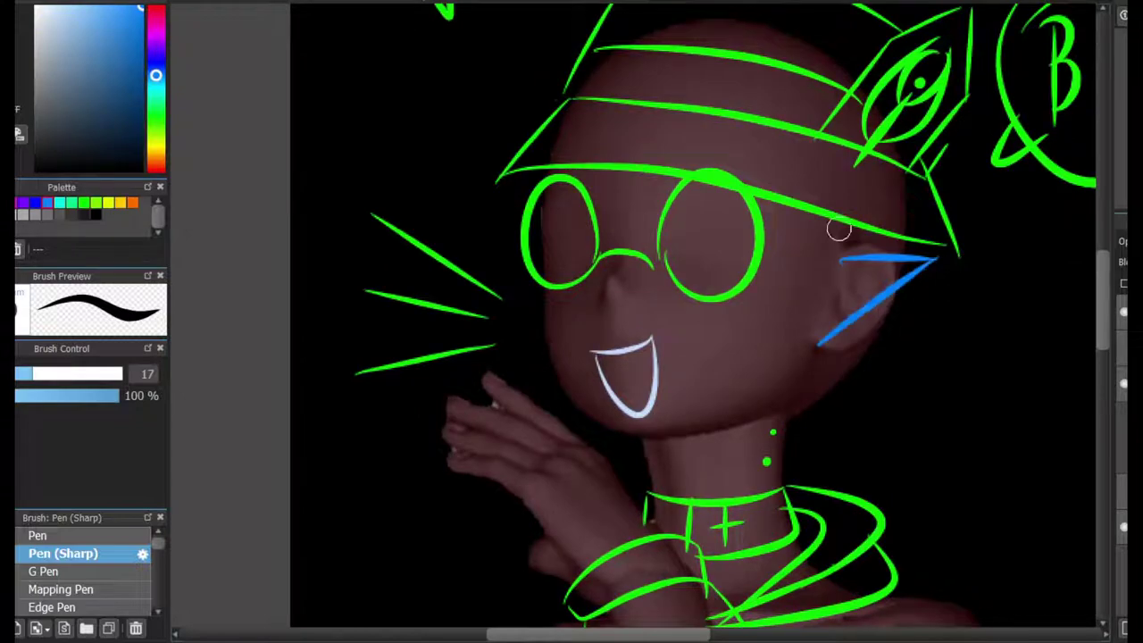
drag(844, 233, 750, 426)
drag(792, 282, 741, 442)
Sketch blue bangs under the hat brim: a V-shaped lock between the lenses and strands framing both sides of the face.
scroll(651, 122, up, 2)
mouse_move(561, 143)
mouse_down()
mouse_move(607, 281)
mouse_move(676, 136)
mouse_up()
drag(802, 166, 823, 397)
drag(482, 421, 469, 147)
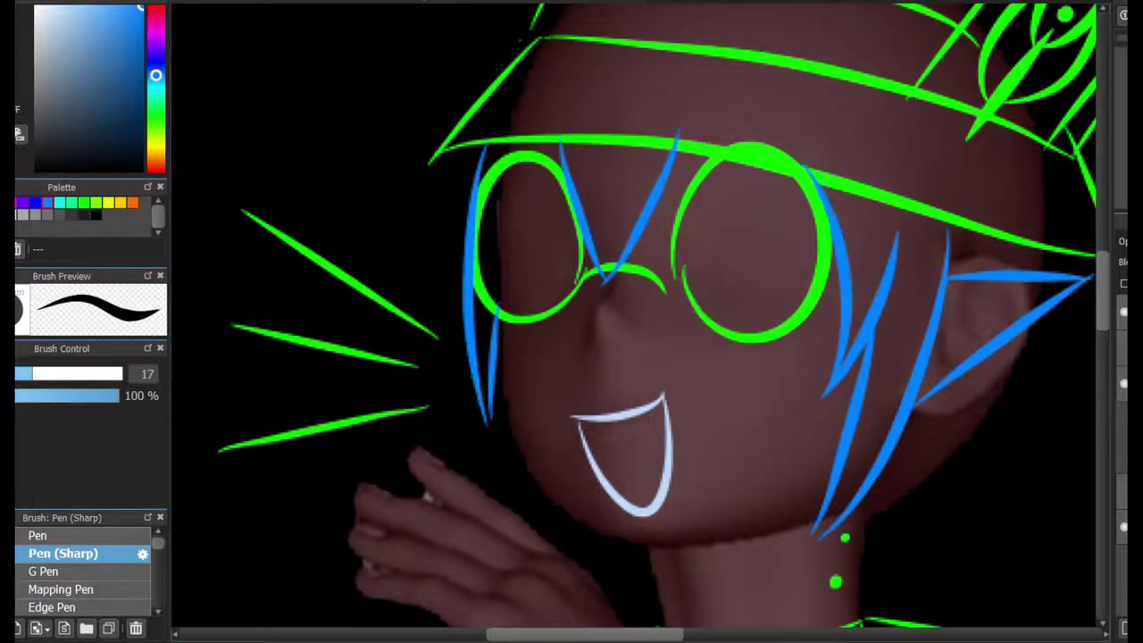
Sketch the blue back hair curving from behind the ear down to jagged tips at the nape.
drag(742, 429, 500, 308)
drag(790, 133, 643, 478)
drag(715, 234, 597, 400)
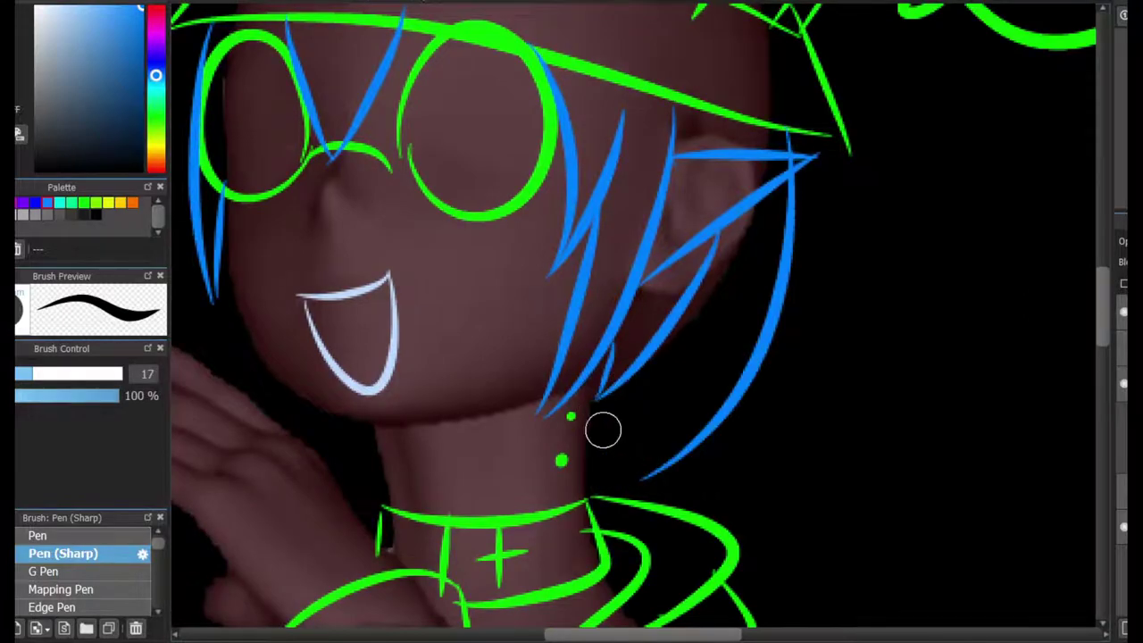
drag(661, 346, 758, 375)
Sketch a small laughing face in blue on the empty background behind the character's head, starting with its open mouth.
scroll(638, 321, up, 5)
scroll(638, 322, down, 10)
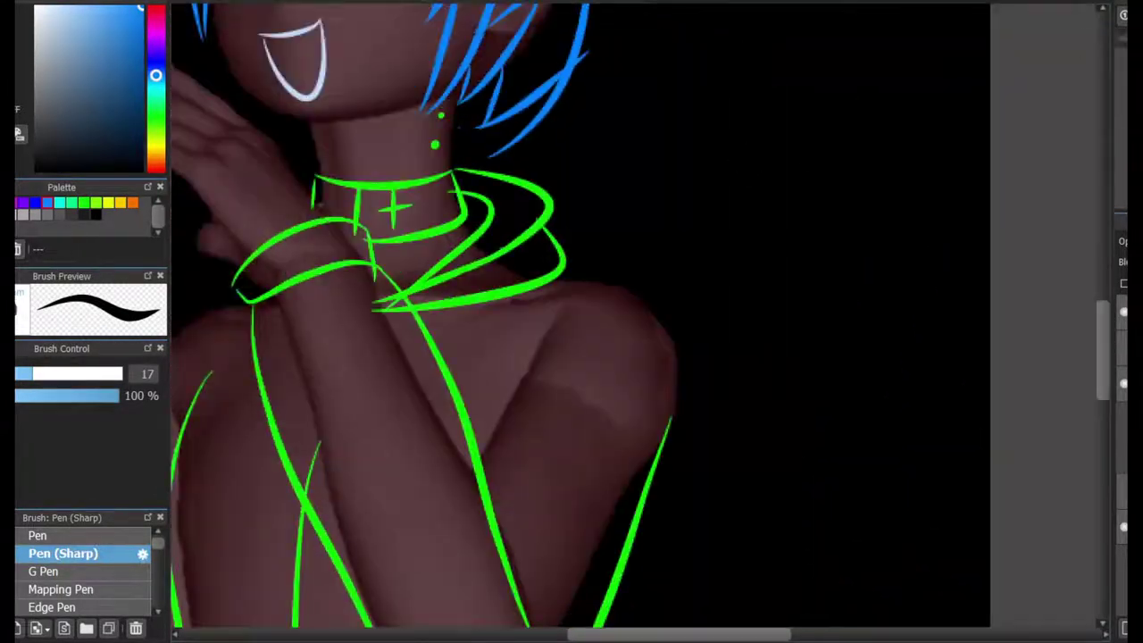
drag(640, 197, 729, 389)
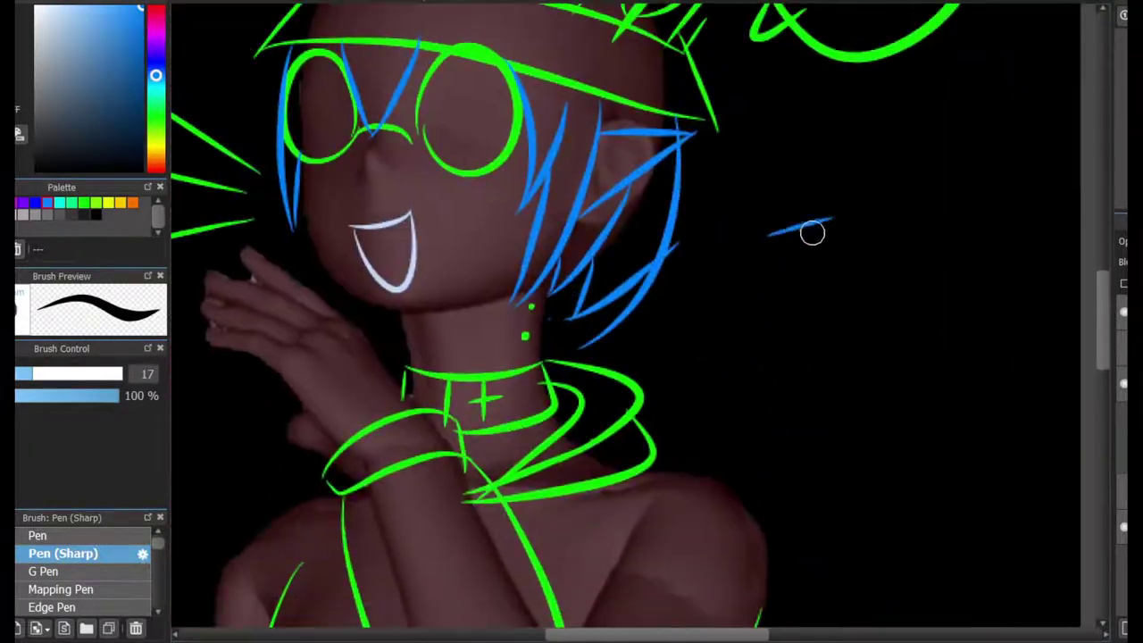
drag(812, 233, 830, 220)
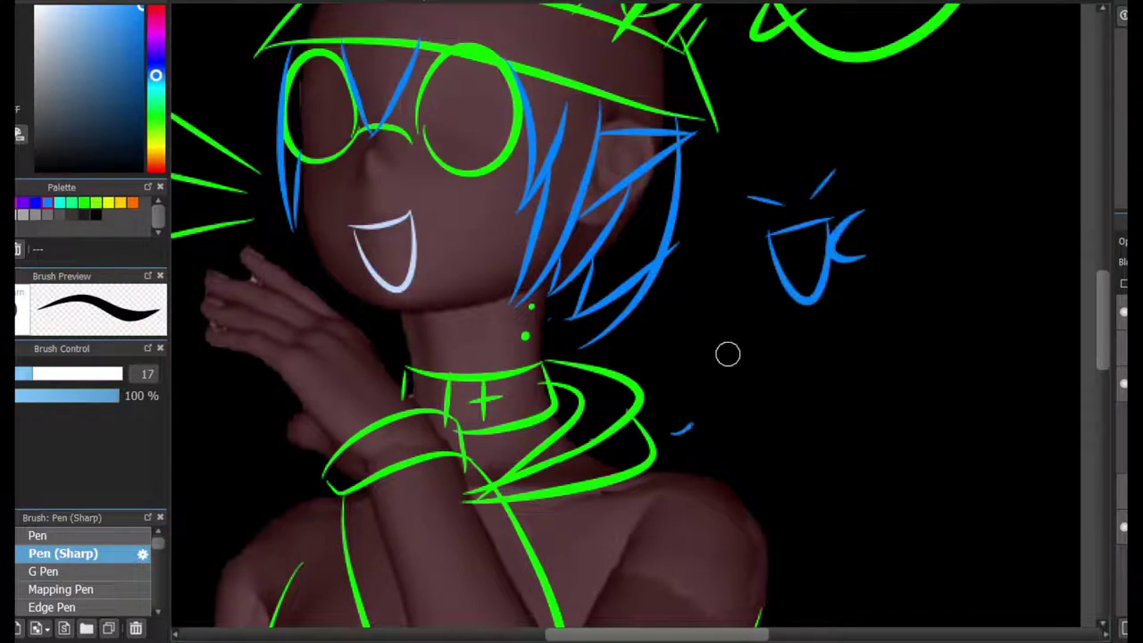
Outline a ghost-shaped body around the laughing face, tapering to a point near the scarf.
drag(715, 420, 711, 459)
key(ctrl+z)
drag(741, 170, 688, 438)
drag(830, 110, 670, 447)
drag(941, 271, 1080, 316)
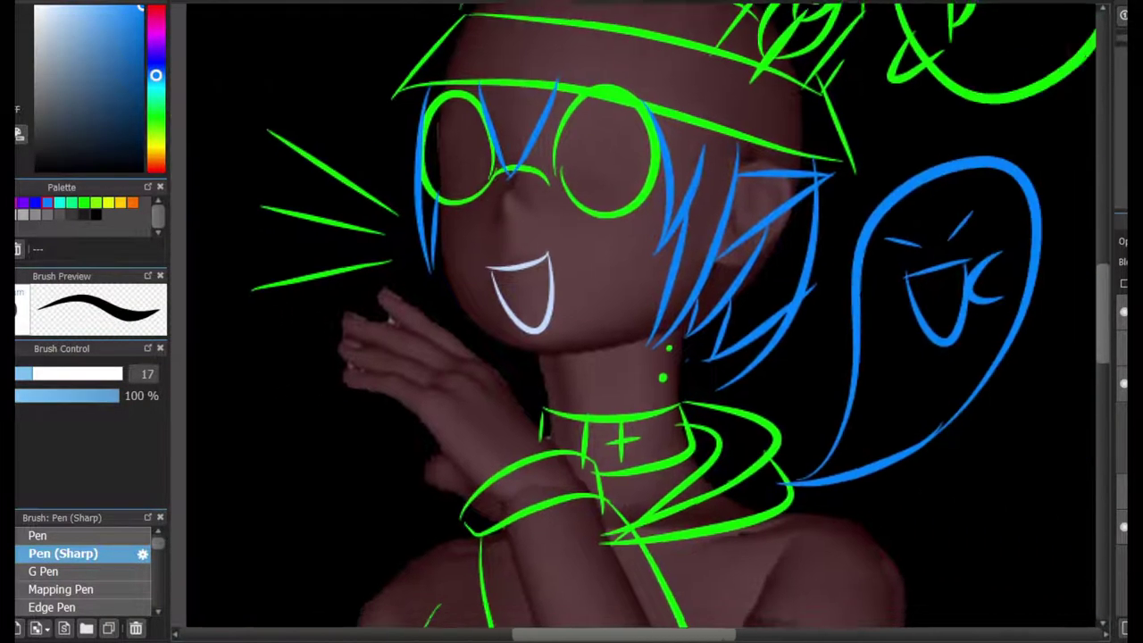
Draw two looped blue flourishes beside the ghost's back.
mouse_move(1027, 500)
mouse_down()
mouse_move(937, 116)
mouse_move(872, 424)
mouse_up()
drag(904, 123, 942, 102)
drag(891, 223, 942, 200)
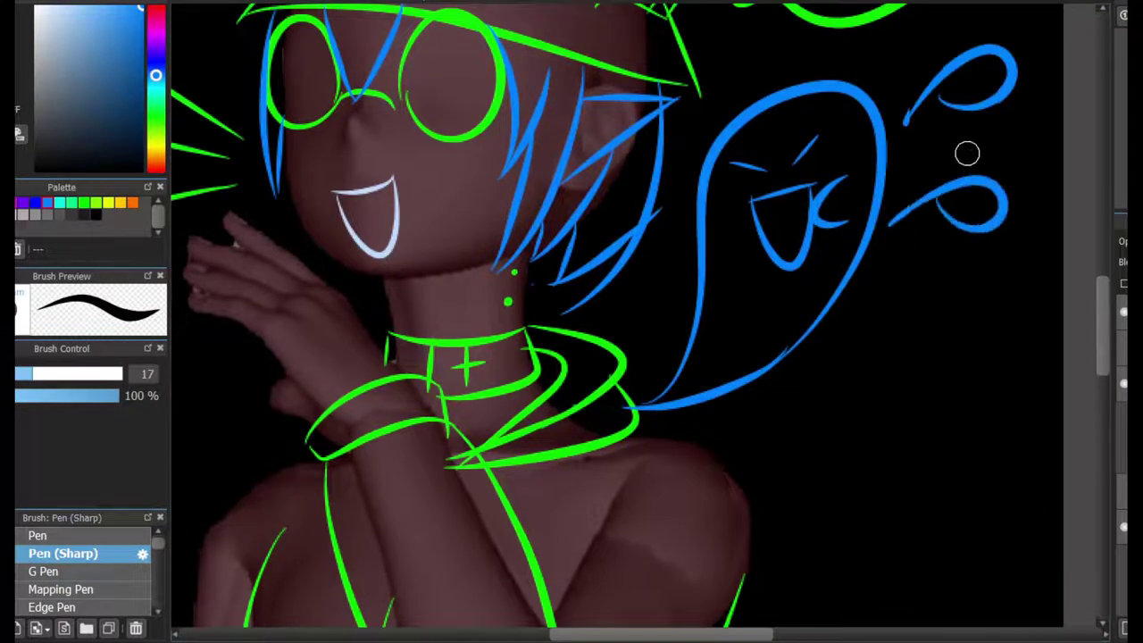
drag(967, 153, 804, 535)
scroll(735, 278, up, 3)
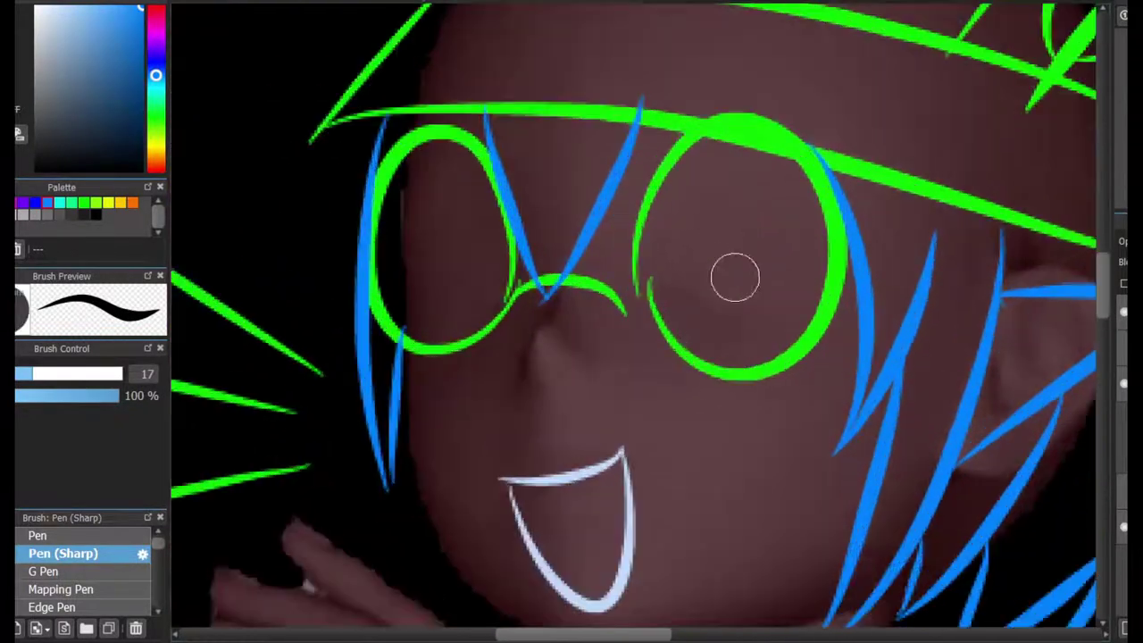
Draw two diagonal blue glare lines across each lens of the glasses.
drag(759, 214, 741, 250)
key(ctrl+z)
mouse_move(759, 161)
mouse_down()
mouse_move(875, 158)
mouse_move(754, 272)
mouse_up()
drag(911, 192, 777, 339)
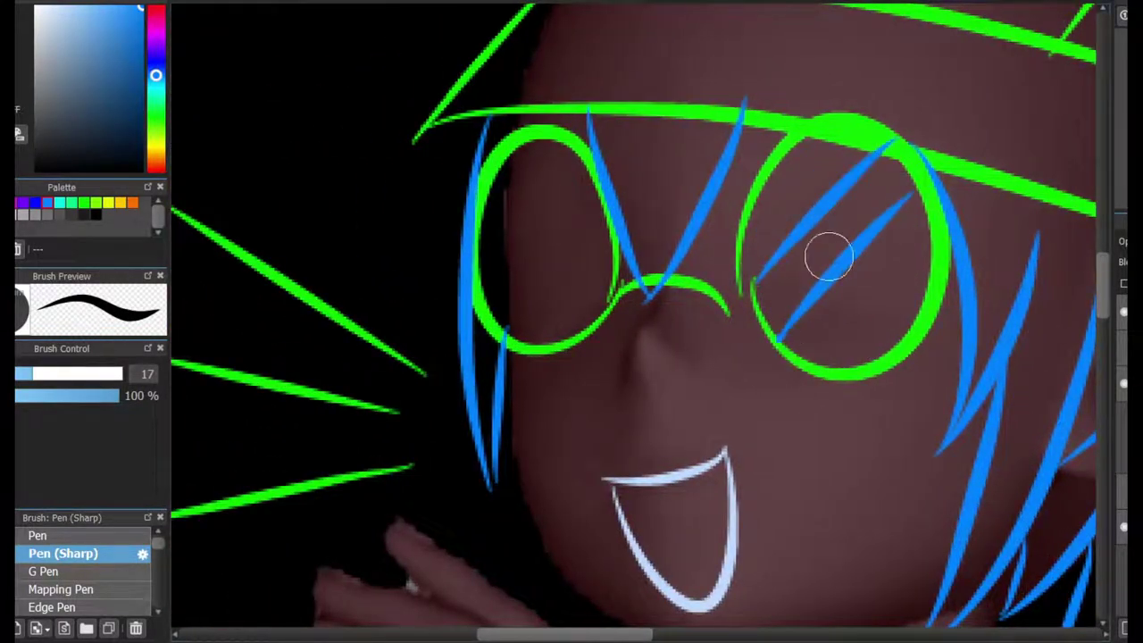
drag(572, 156, 474, 294)
drag(585, 192, 504, 340)
Paint two small blue dots on the neck between the hair tips and the collar.
scroll(812, 226, down, 3)
drag(715, 446, 840, 294)
scroll(643, 357, up, 2)
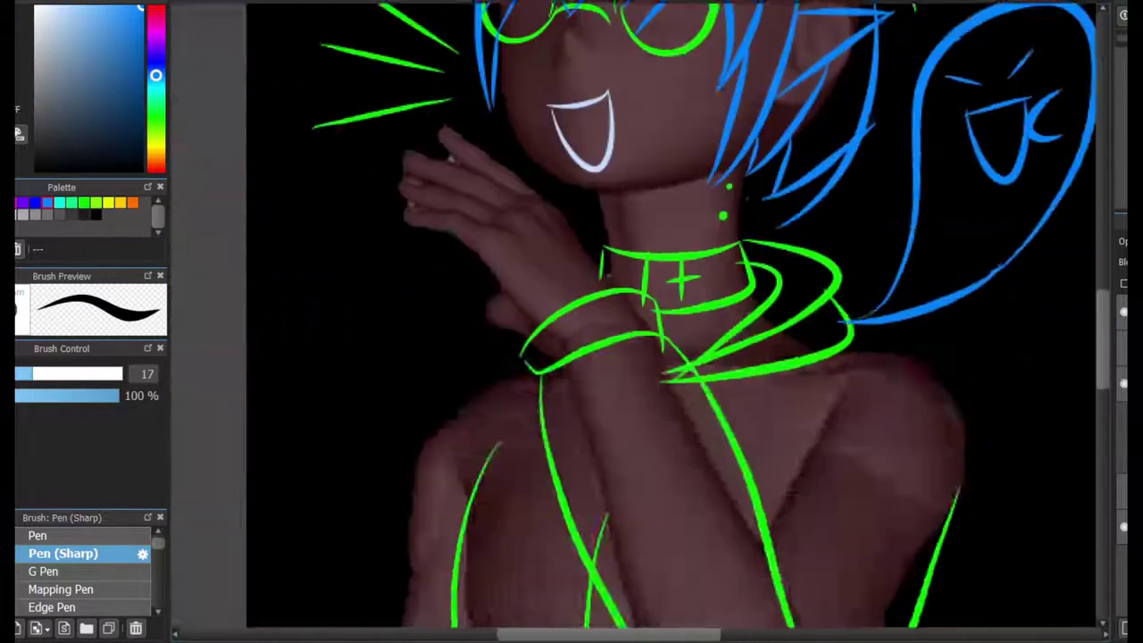
scroll(759, 193, up, 2)
scroll(671, 222, down, 3)
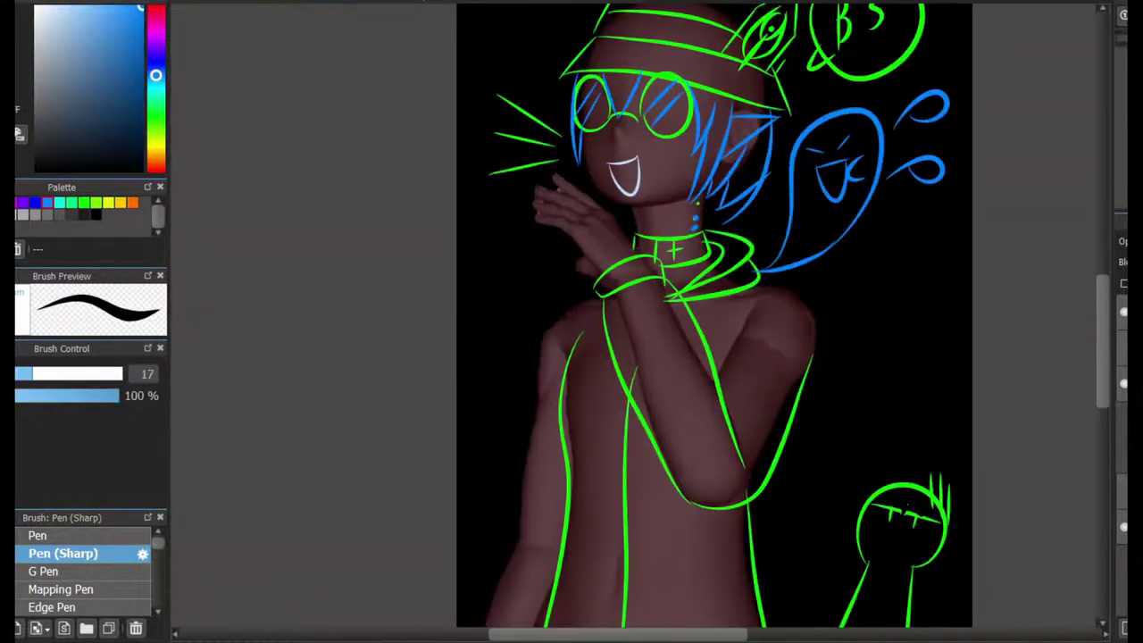
Shift the character and speech bubbles lower on the canvas, using a rectangular selection to separate the small corner figure.
scroll(672, 222, up, 2)
scroll(795, 254, down, 2)
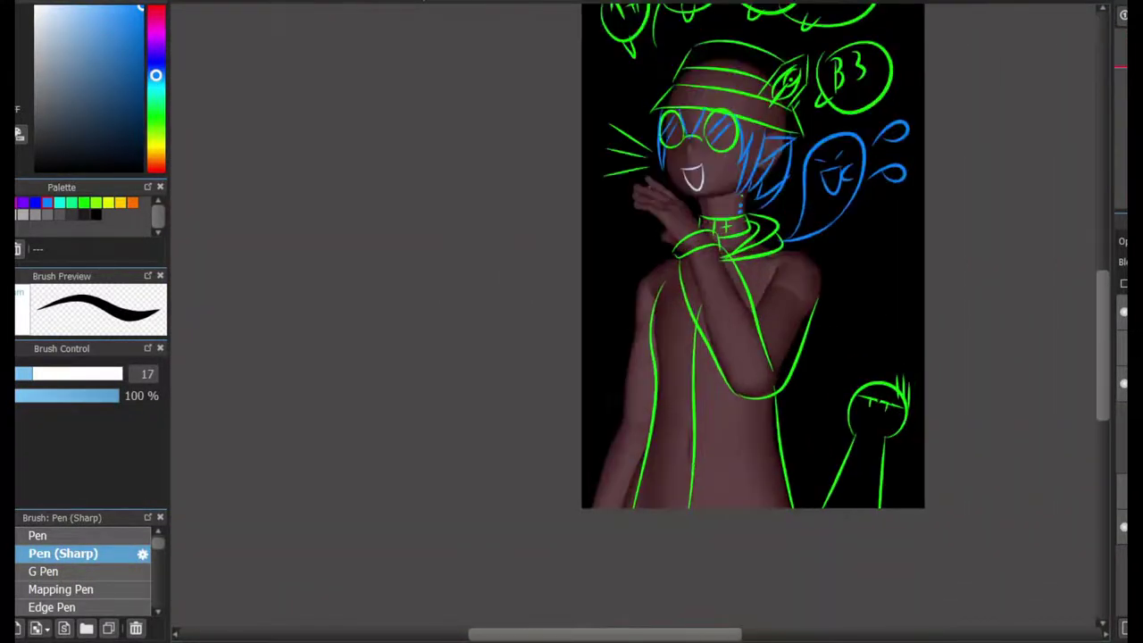
drag(929, 365, 810, 535)
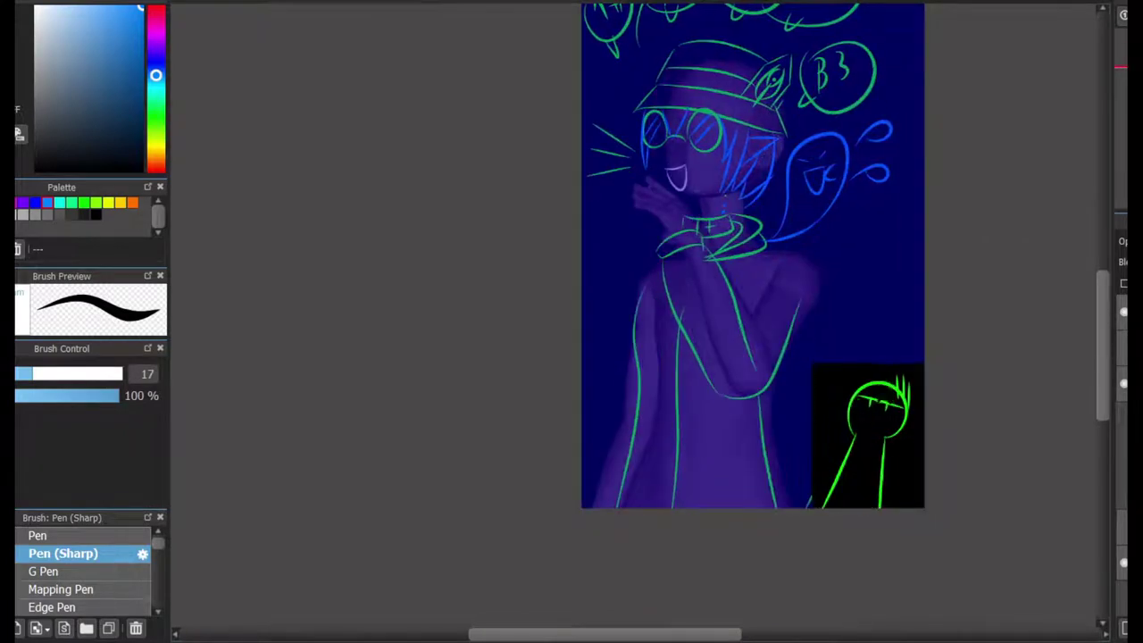
key(ctrl+d)
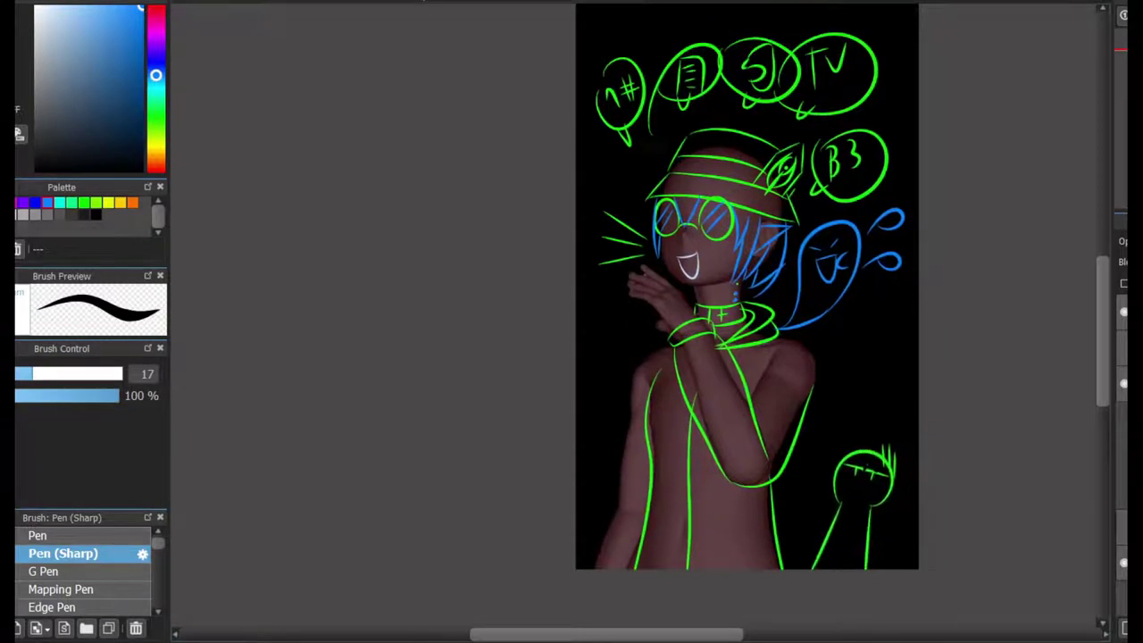
key(ctrl+minus)
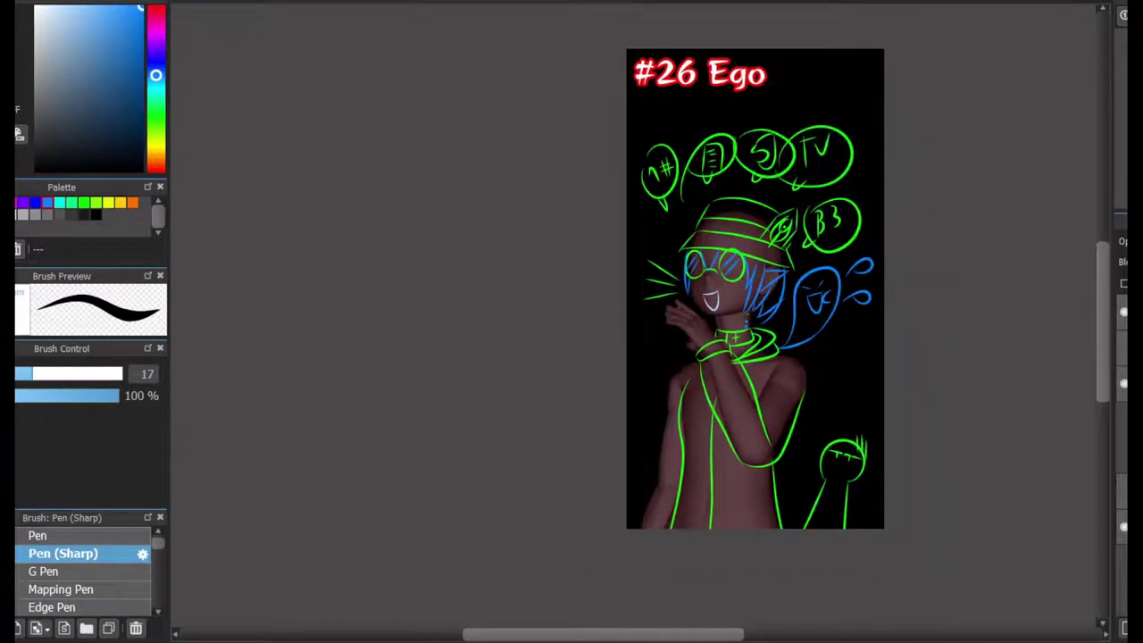
Outline the garment's shoulders in blue with angular lines running down both upper arms.
scroll(673, 431, up, 5)
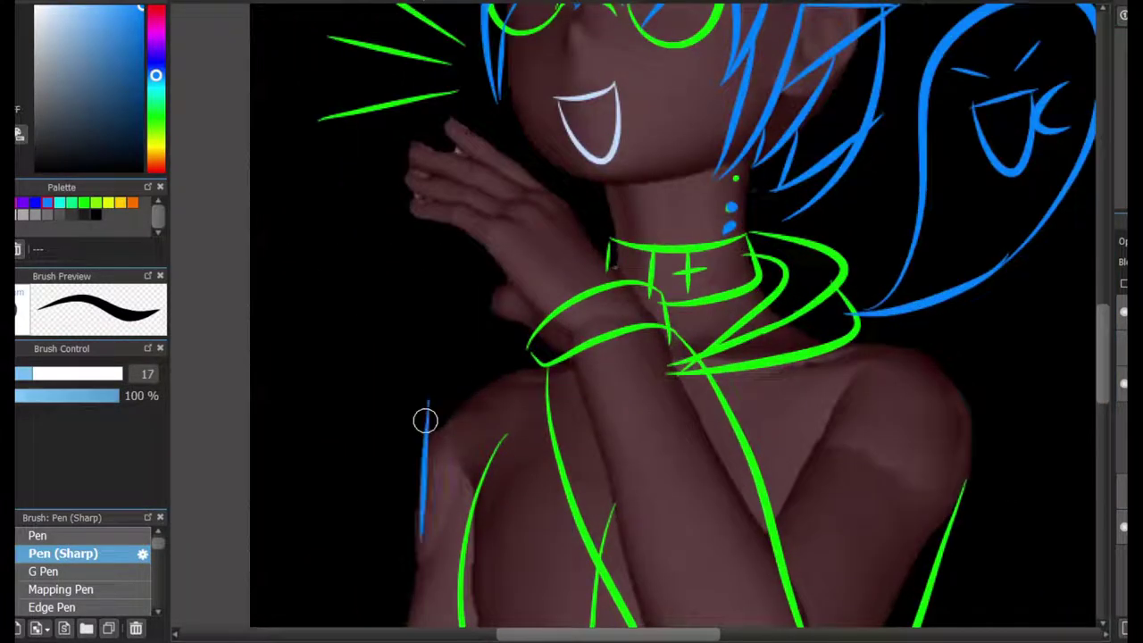
key(ctrl+z)
drag(540, 364, 426, 413)
Add a blue symbol after "B3" in its bubble and draw a blue lettered bubble overlapping the document-icon bubble.
scroll(814, 464, up, 10)
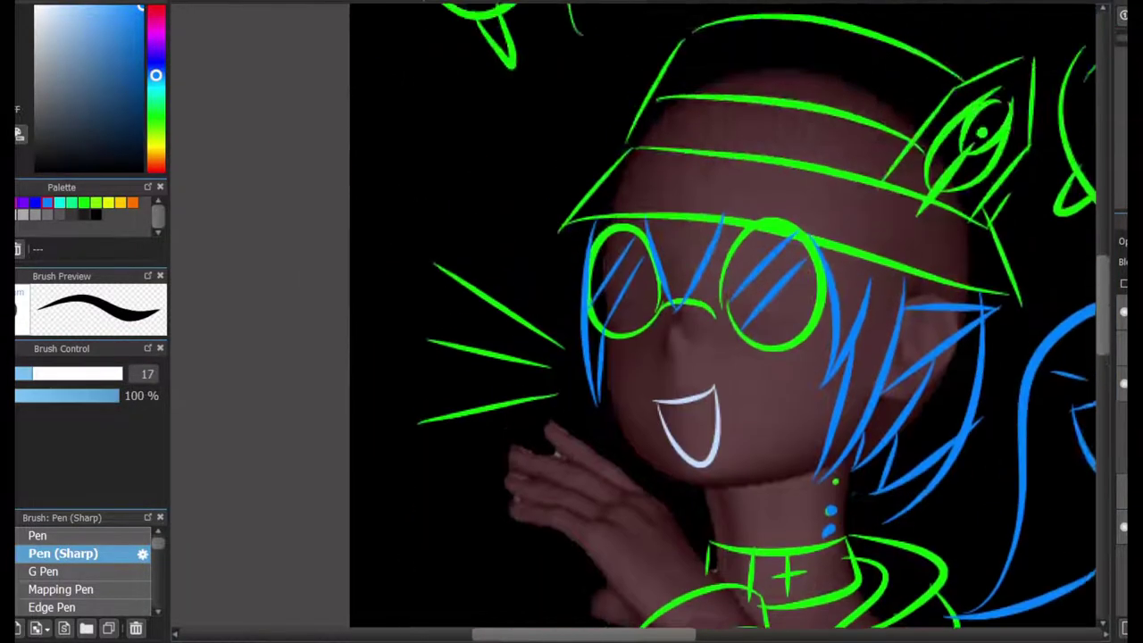
scroll(874, 301, up, 2)
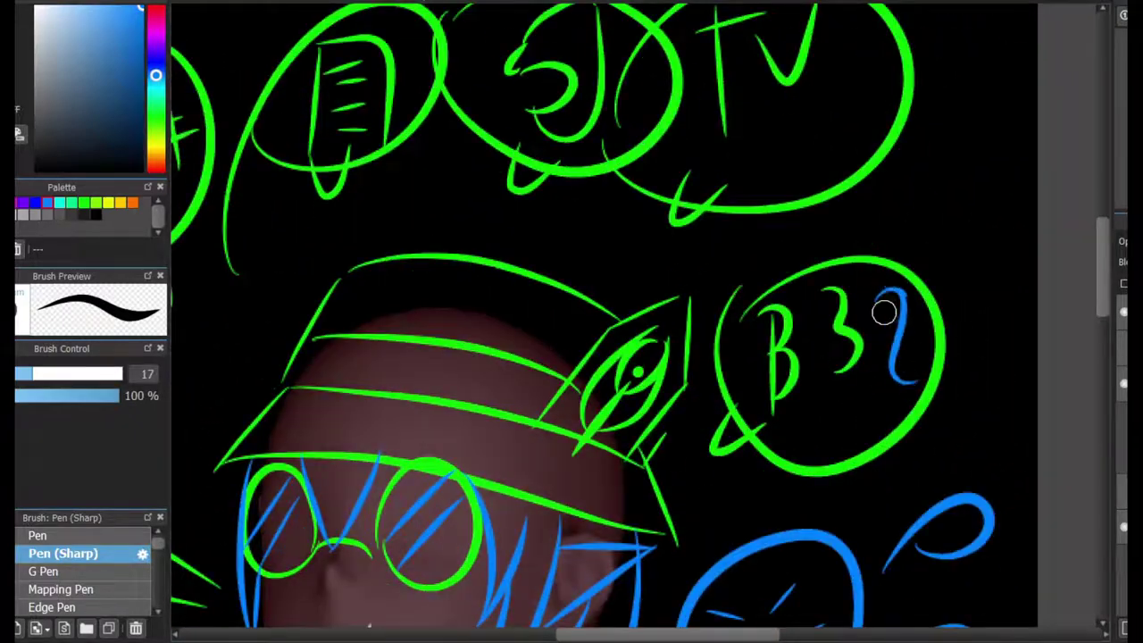
scroll(917, 385, up, 3)
mouse_move(529, 267)
mouse_down()
mouse_move(737, 113)
mouse_move(714, 192)
mouse_up()
mouse_move(548, 128)
mouse_down()
mouse_move(566, 150)
mouse_move(679, 127)
mouse_up()
scroll(687, 321, down, 10)
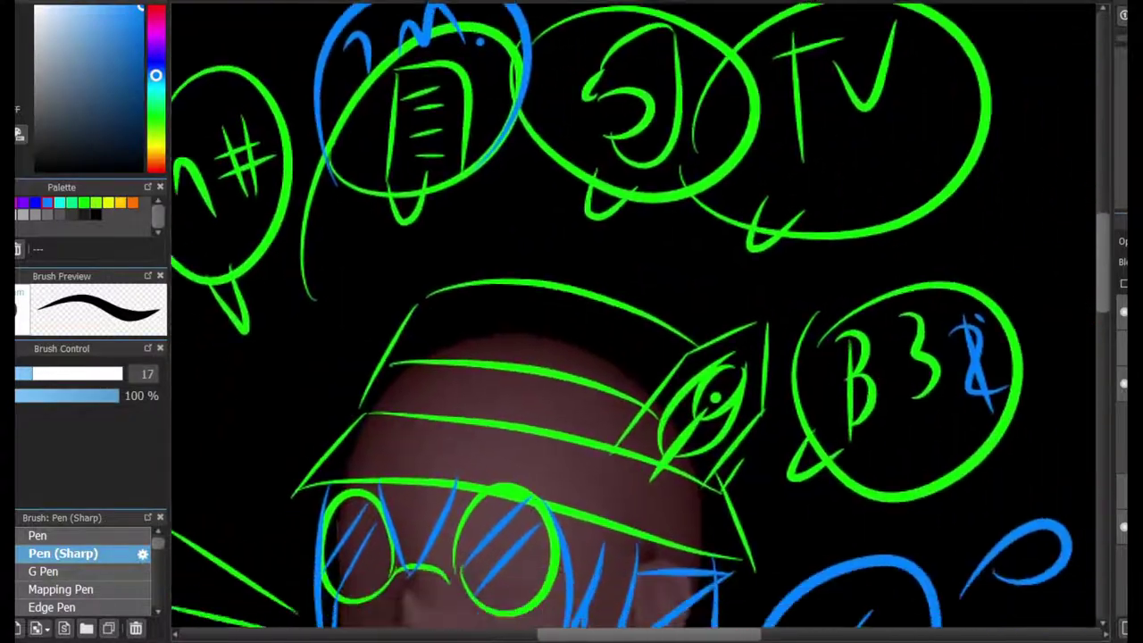
Draw the nose in blue and retrace the open mouth in blue with a tongue inside.
scroll(687, 321, up, 4)
scroll(669, 154, down, 2)
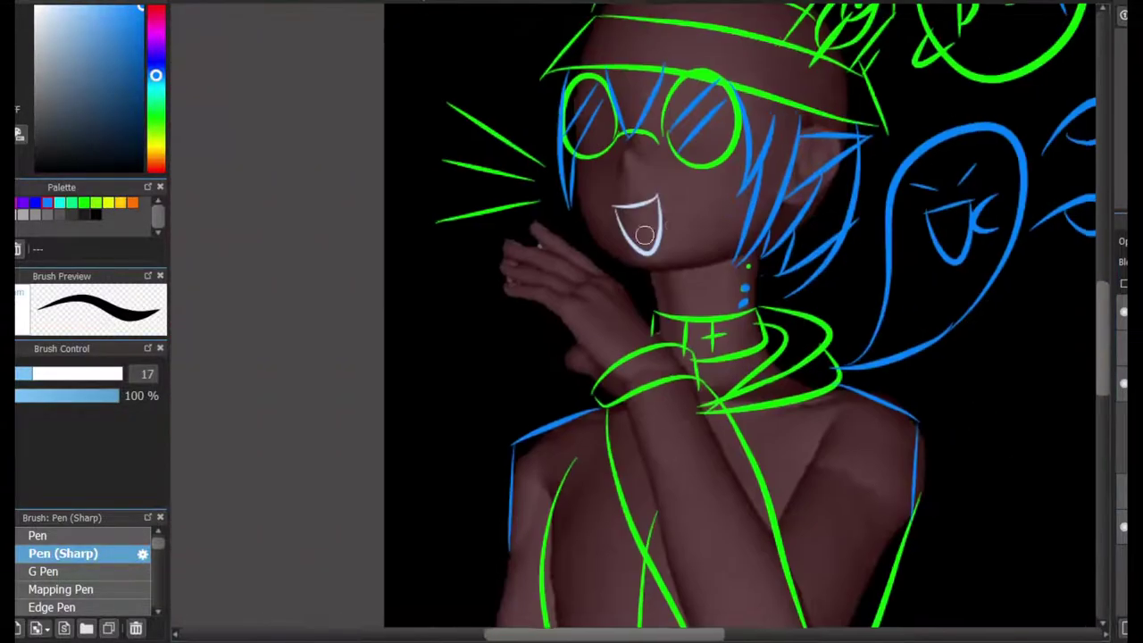
scroll(670, 154, up, 4)
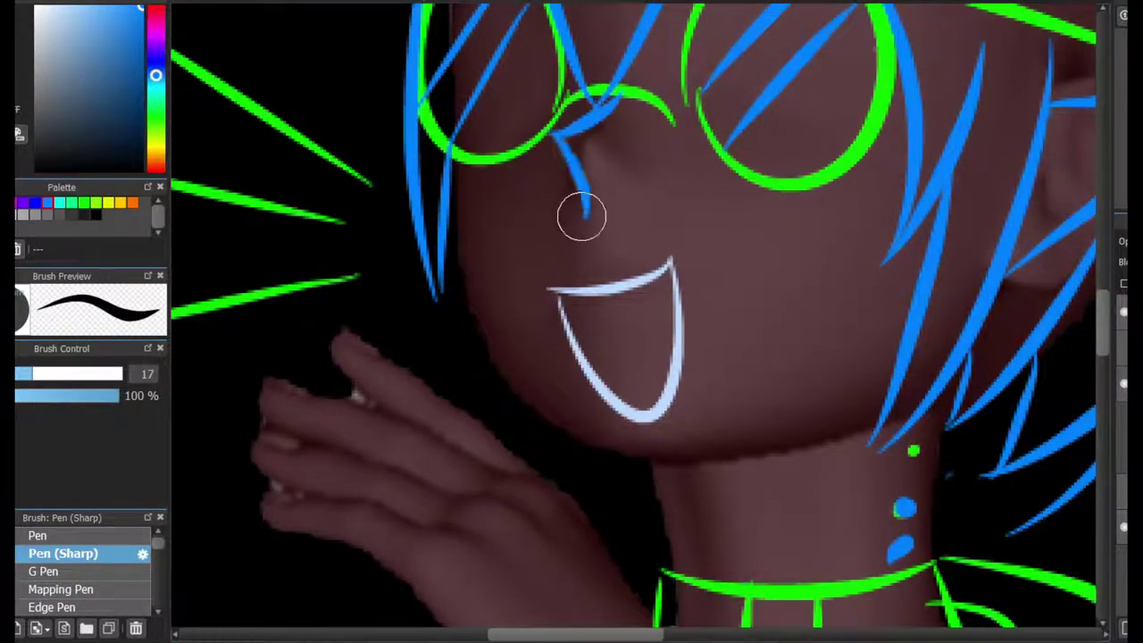
key(ctrl+z)
drag(539, 160, 578, 198)
mouse_move(674, 259)
mouse_down()
mouse_move(540, 291)
mouse_move(635, 418)
mouse_up()
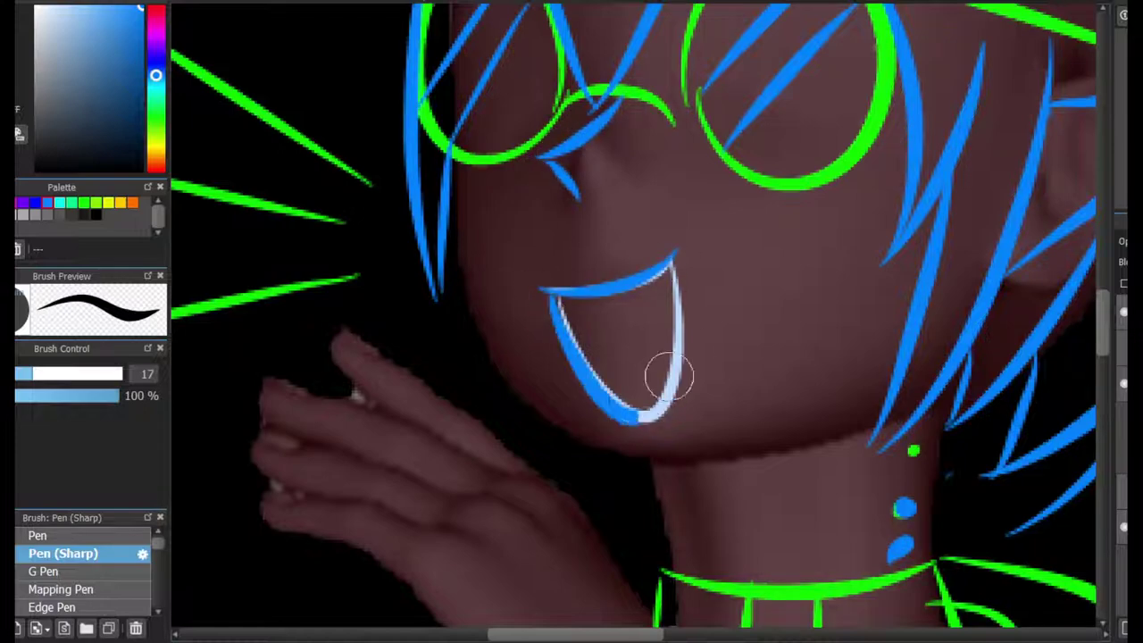
drag(668, 376, 638, 324)
scroll(637, 324, down, 3)
scroll(637, 324, down, 5)
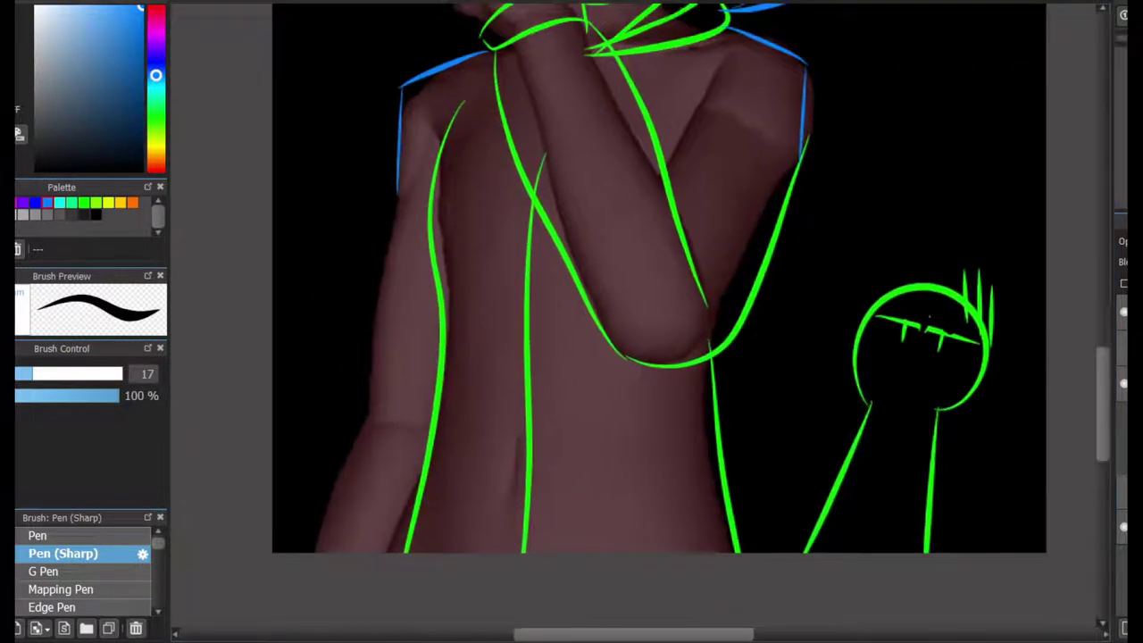
scroll(659, 276, down, 3)
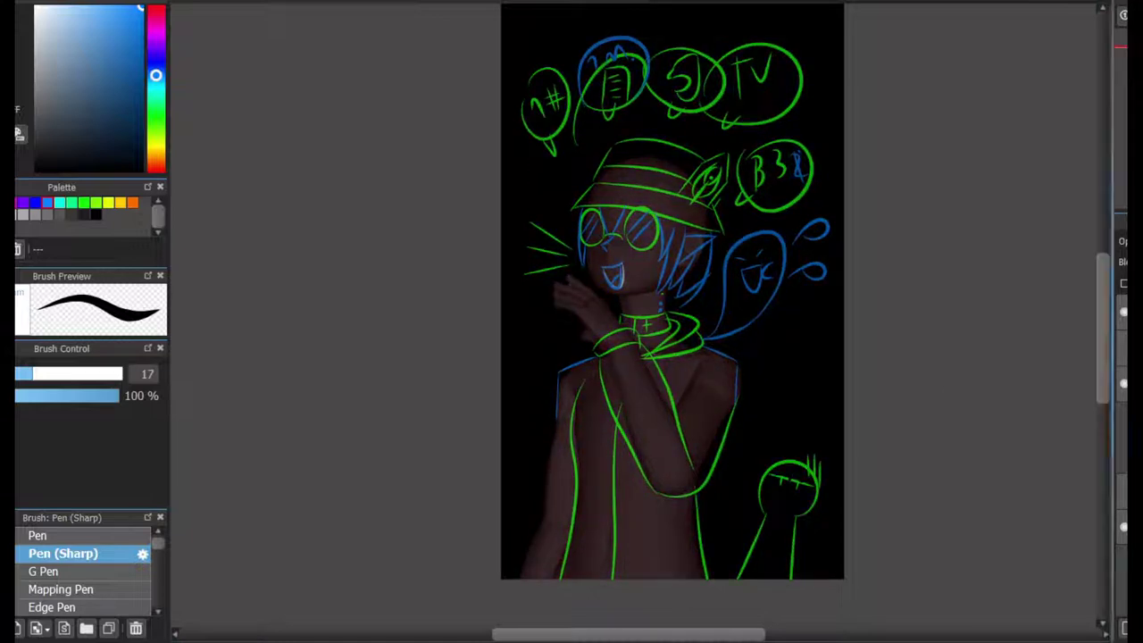
Trace the hat's brim in white over the dimmed sketch, including its lower edge, front slope and upper seam.
alt+click(721, 335)
scroll(722, 336, up, 2)
scroll(577, 35, up, 3)
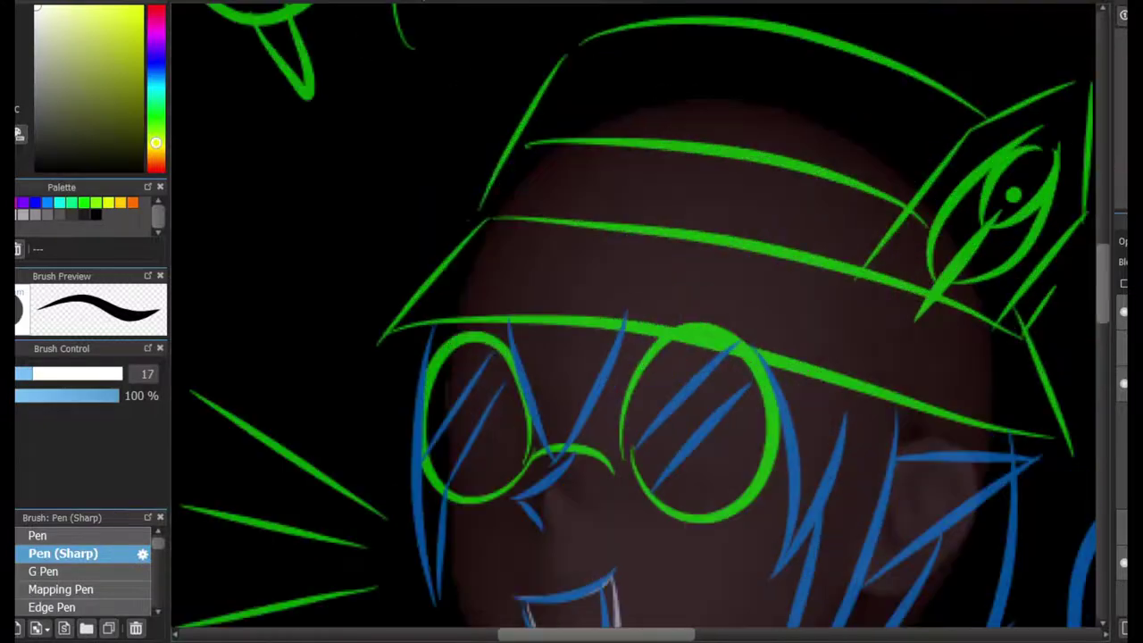
mouse_move(377, 339)
mouse_down()
mouse_move(1069, 437)
mouse_move(709, 255)
mouse_move(454, 247)
mouse_up()
key(ctrl+z)
drag(506, 210, 1018, 317)
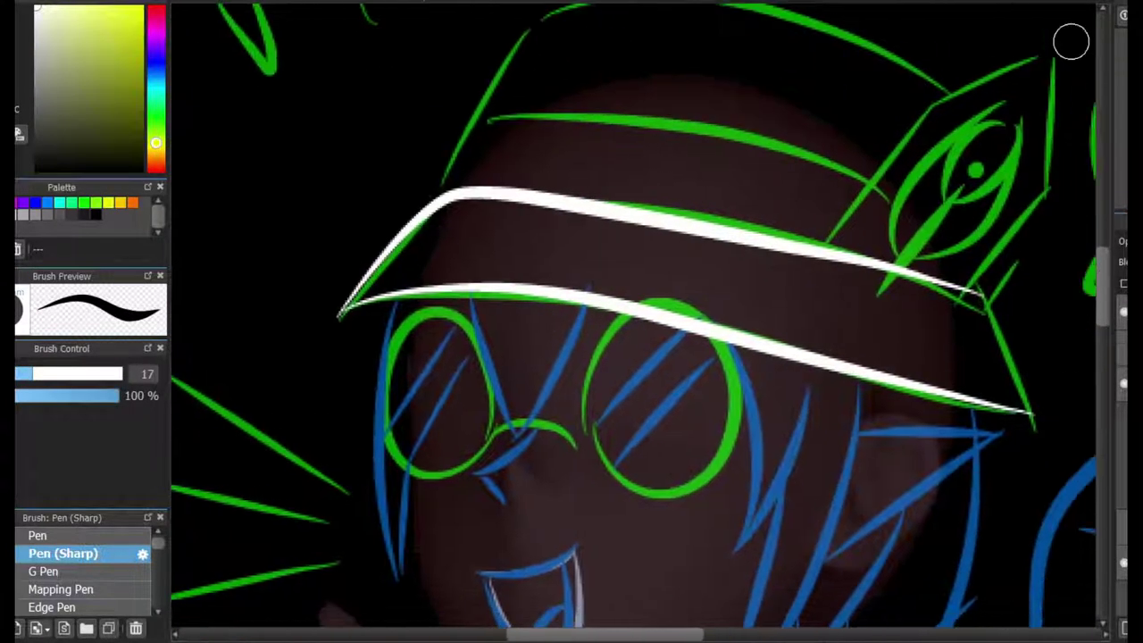
key(ctrl+z)
key(ctrl+z)
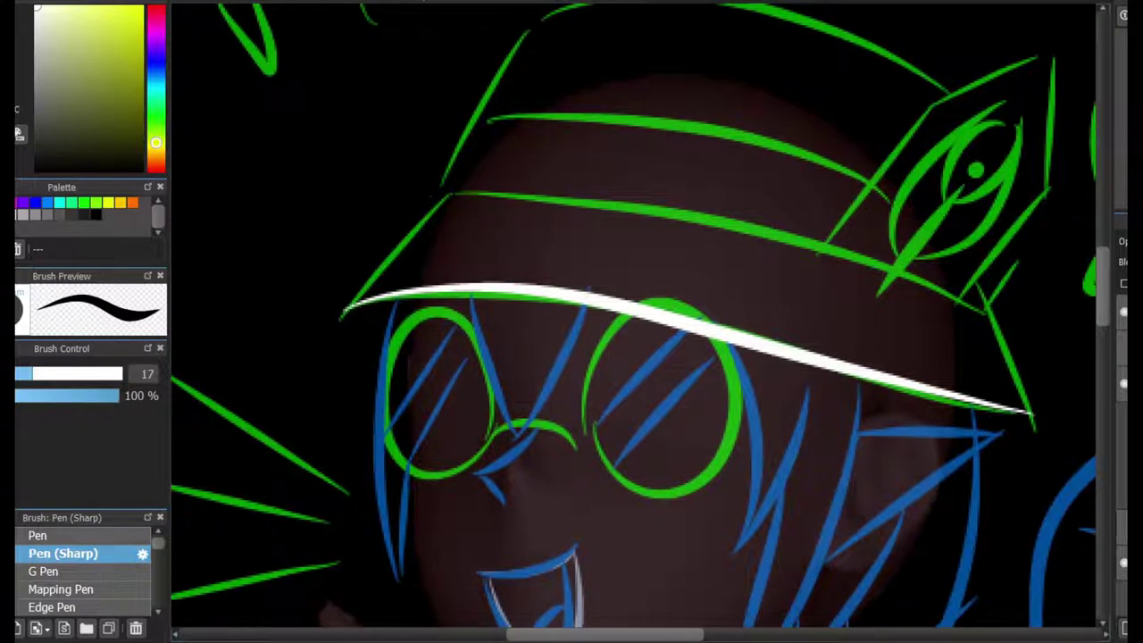
drag(349, 310, 452, 205)
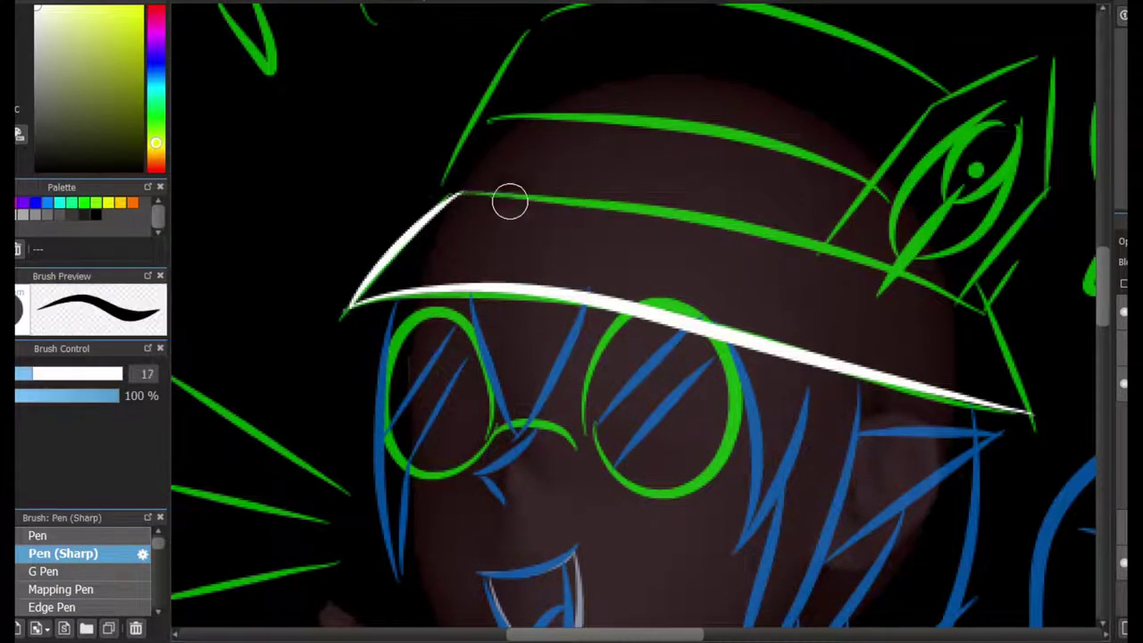
mouse_move(438, 191)
mouse_down()
mouse_move(829, 256)
mouse_move(977, 325)
mouse_up()
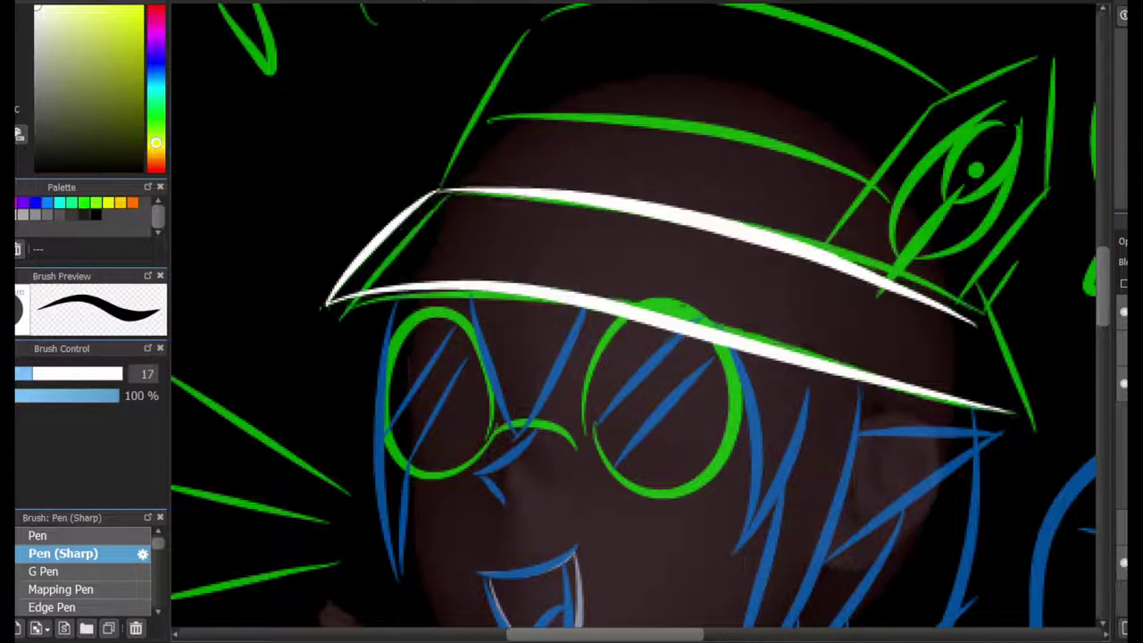
Outline the pointed emblem on the hat's side in white, with a narrow rounded stem inside it.
mouse_move(823, 259)
mouse_down()
mouse_move(1059, 51)
mouse_move(880, 90)
mouse_up()
drag(798, 365, 898, 120)
scroll(784, 250, up, 2)
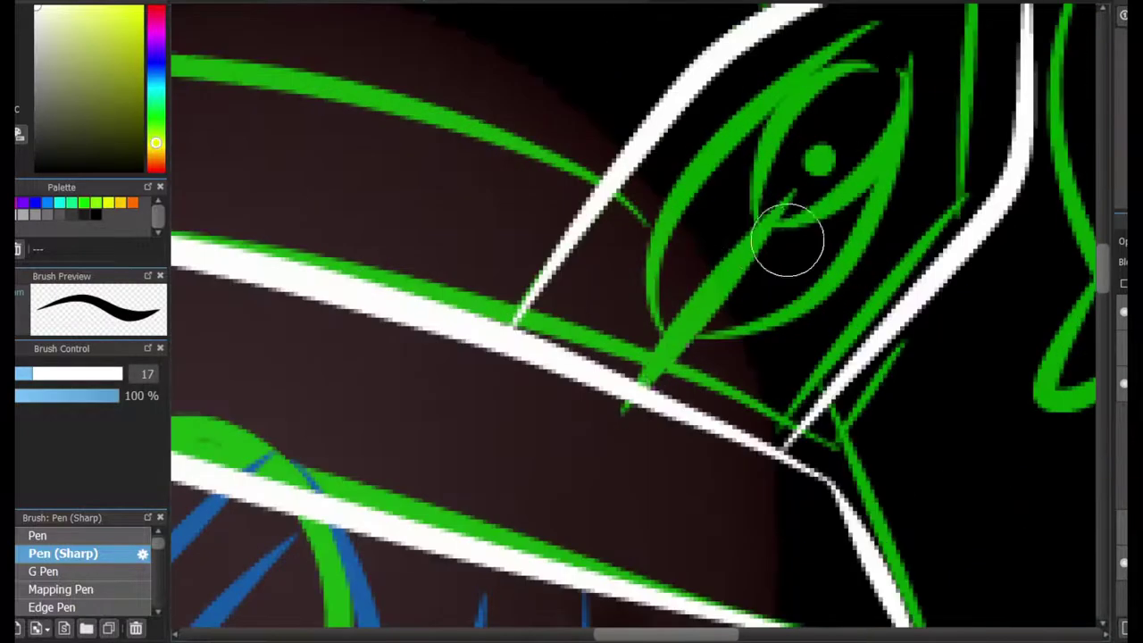
mouse_move(778, 201)
mouse_down()
mouse_move(684, 378)
mouse_move(809, 225)
mouse_up()
key(ctrl+z)
Trace the hat's crown in white and add a short line beneath the emblem at the brim.
scroll(529, 388, down, 2)
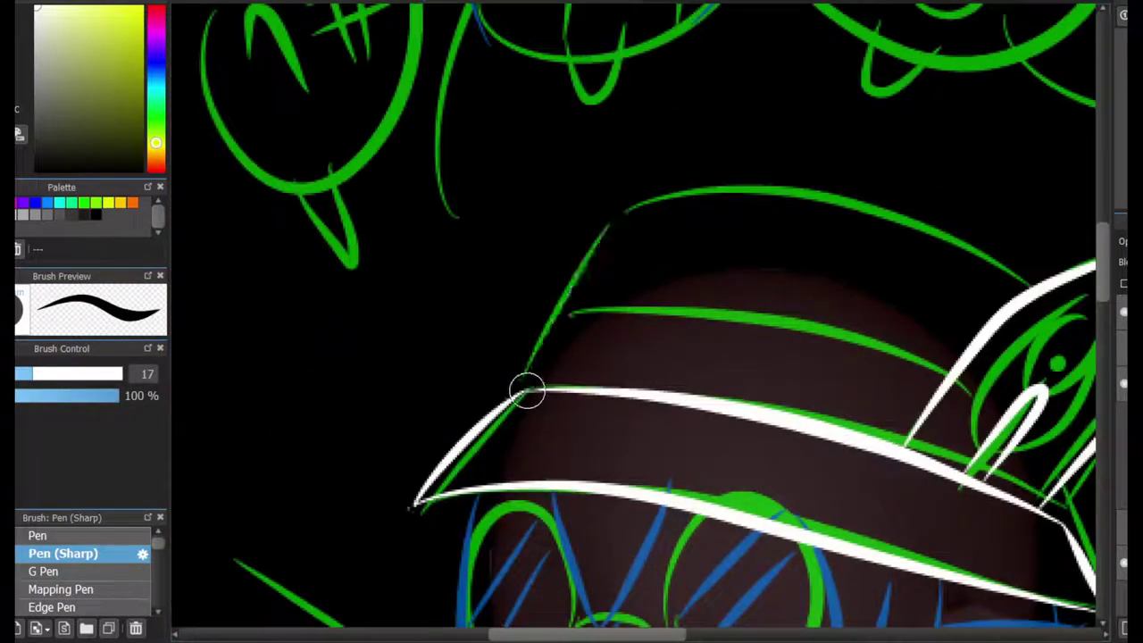
mouse_move(533, 330)
mouse_down()
mouse_move(863, 298)
mouse_move(956, 238)
mouse_up()
key(ctrl+z)
drag(1068, 499, 795, 345)
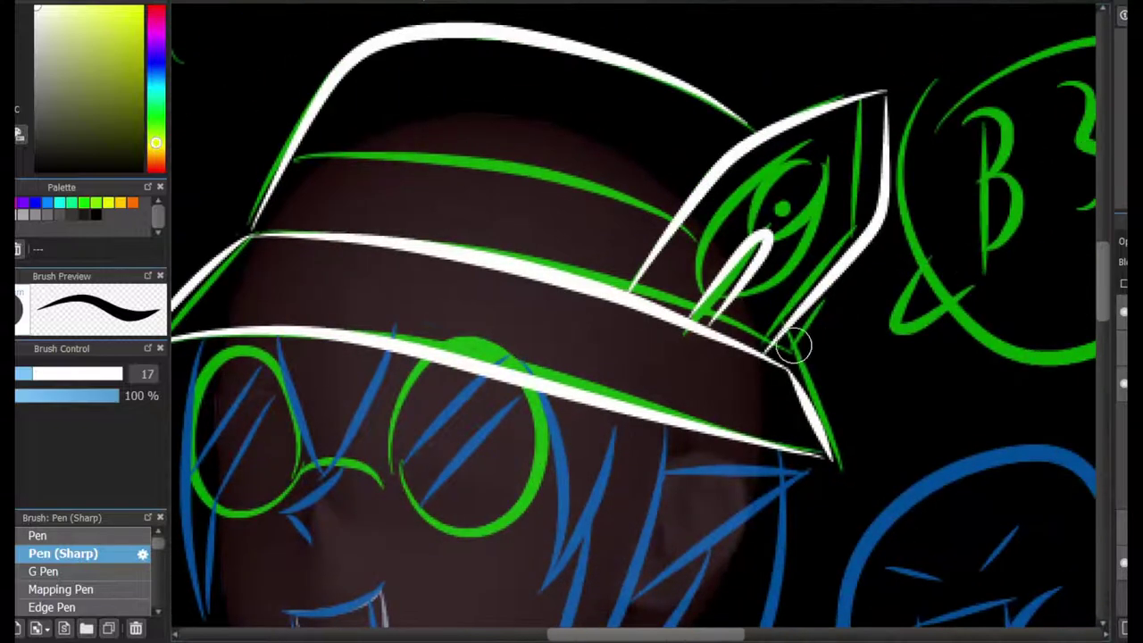
drag(704, 92, 972, 127)
drag(694, 482, 745, 186)
Switch to red and trace both hat band lines and the dot inside the emblem's eye.
scroll(666, 133, up, 3)
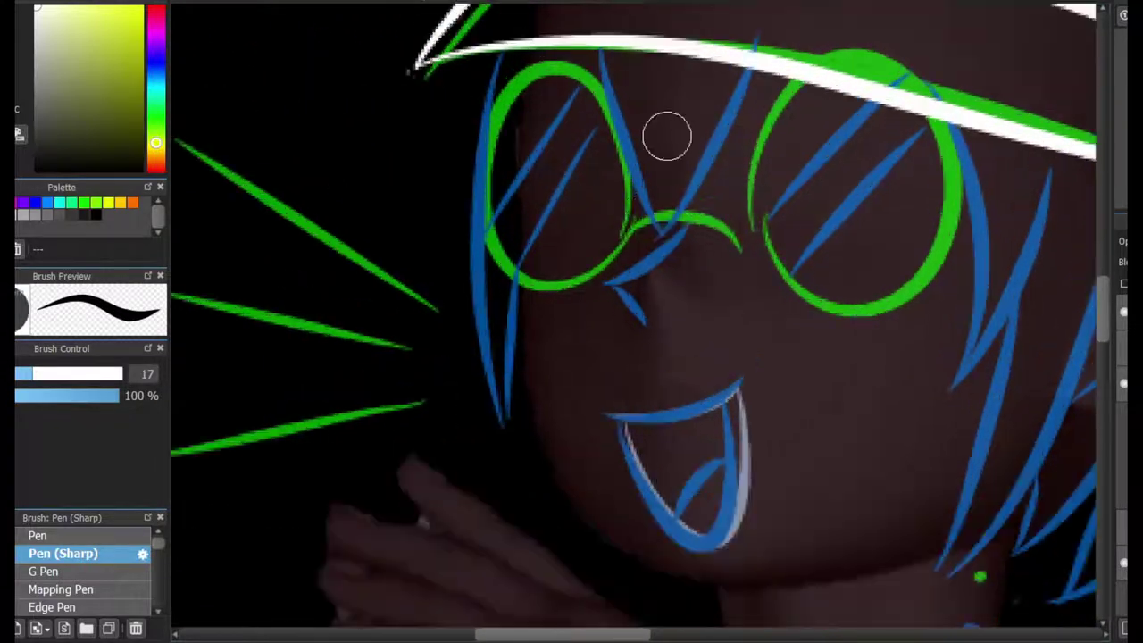
drag(625, 259, 330, 159)
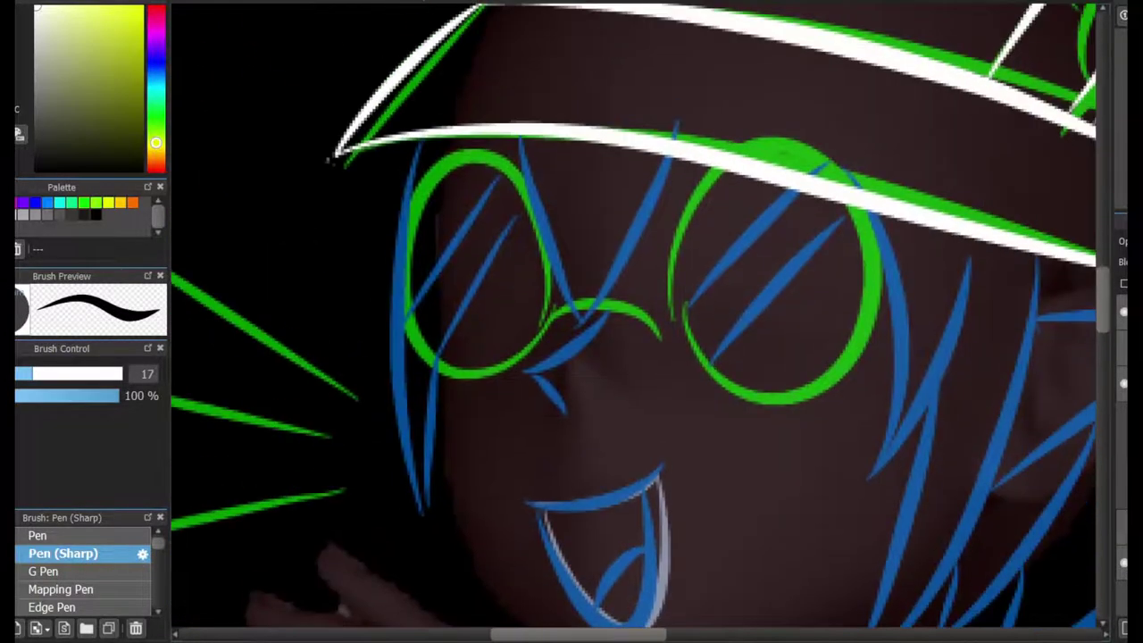
scroll(788, 288, down, 3)
drag(589, 80, 541, 238)
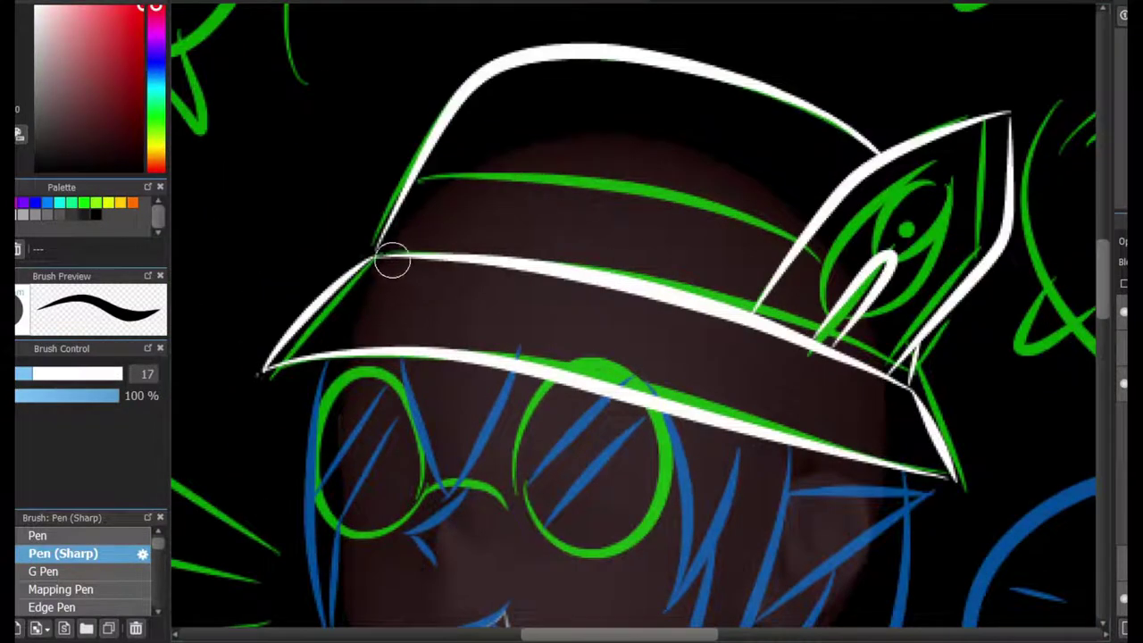
mouse_move(909, 381)
mouse_down()
mouse_move(845, 375)
mouse_move(670, 312)
mouse_up()
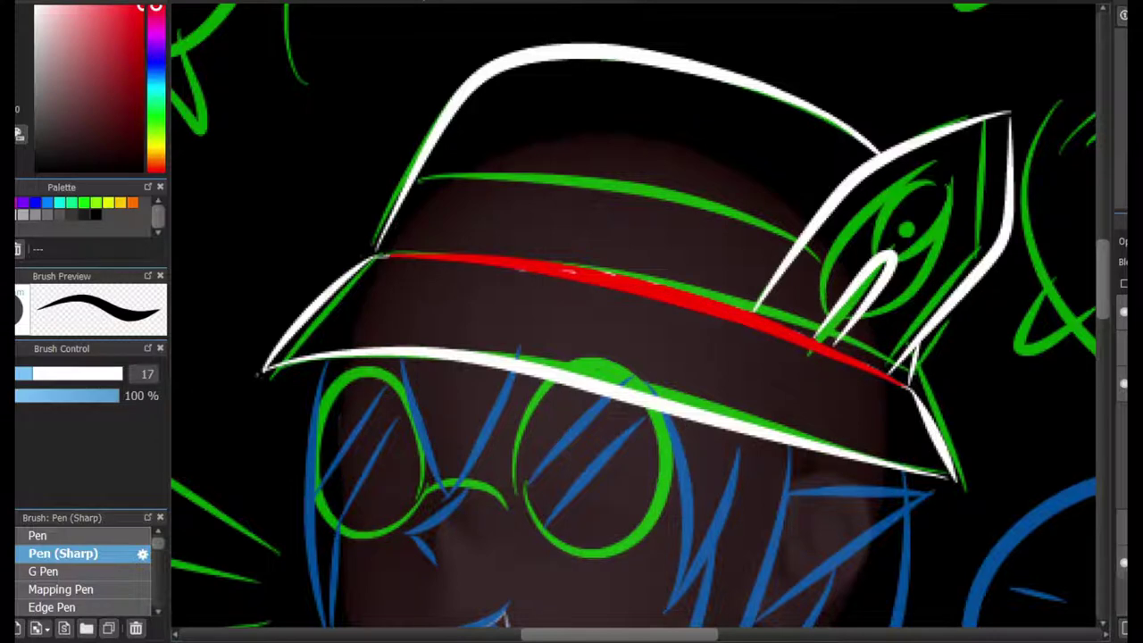
drag(906, 233, 987, 225)
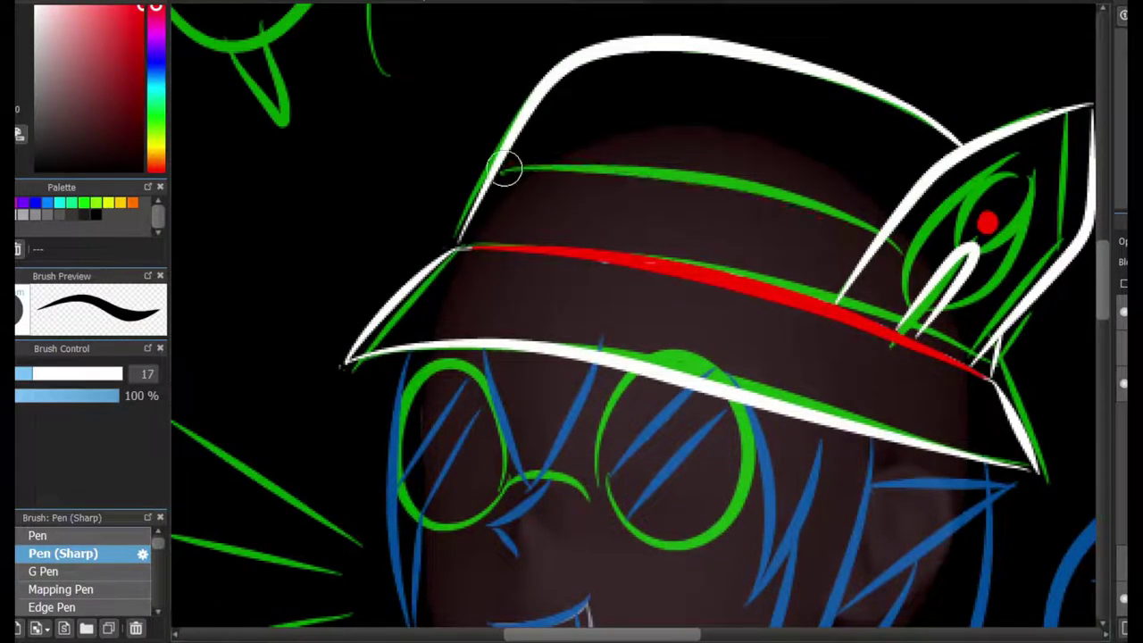
drag(507, 168, 888, 235)
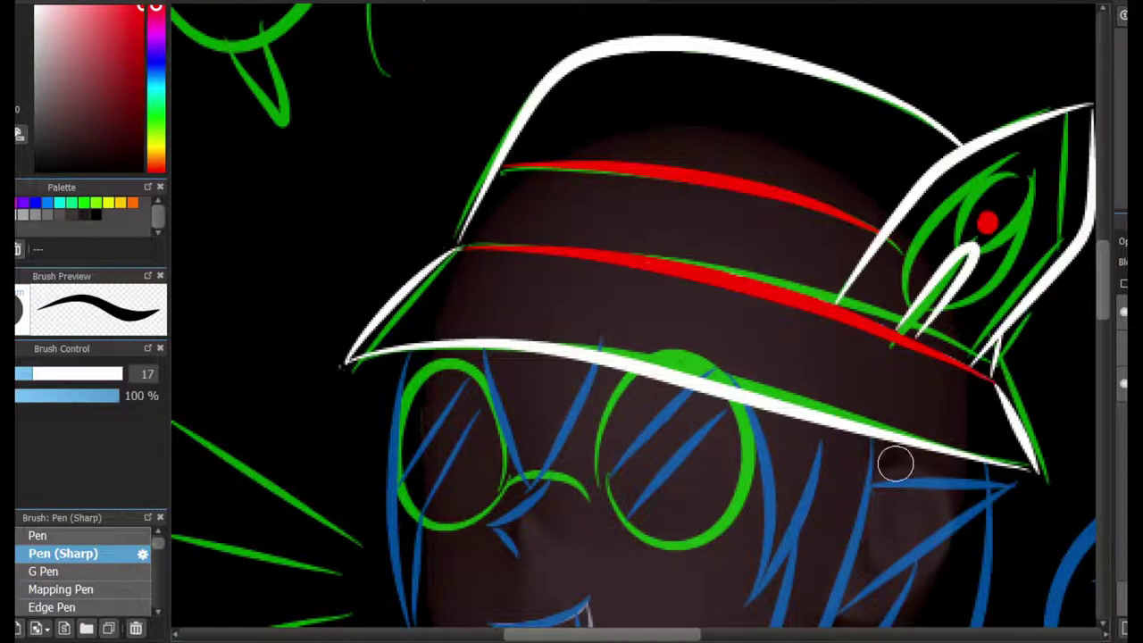
Trace the emblem's eye shape in red, with curved pointed outlines around the dot and the white stem.
scroll(815, 276, down, 3)
scroll(928, 247, up, 6)
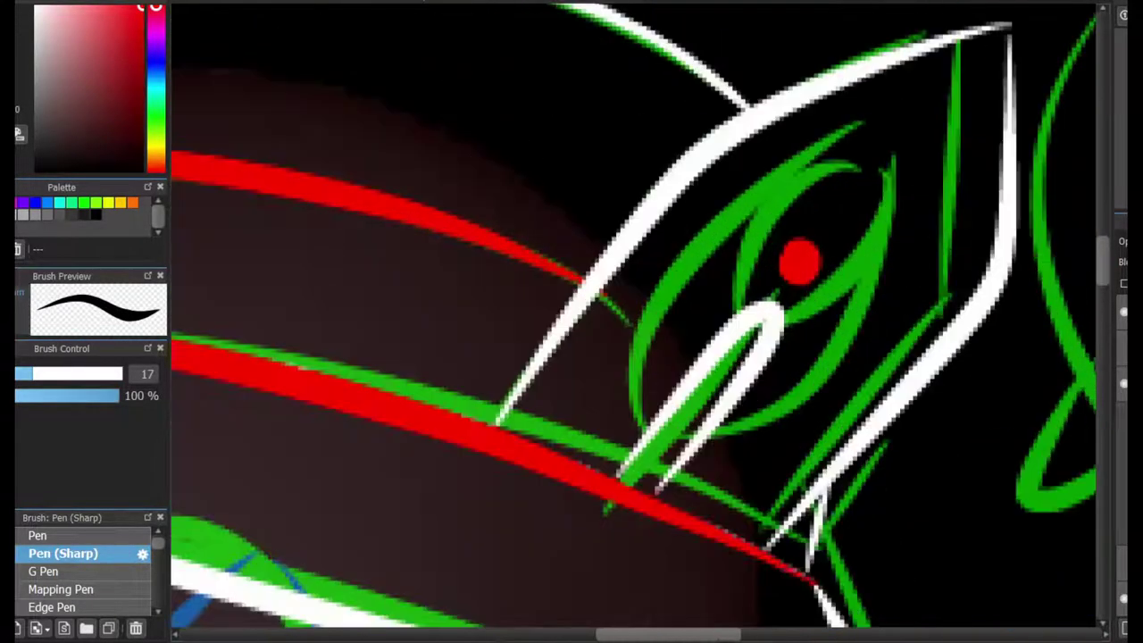
mouse_move(634, 416)
mouse_down()
mouse_move(581, 378)
mouse_move(857, 135)
mouse_up()
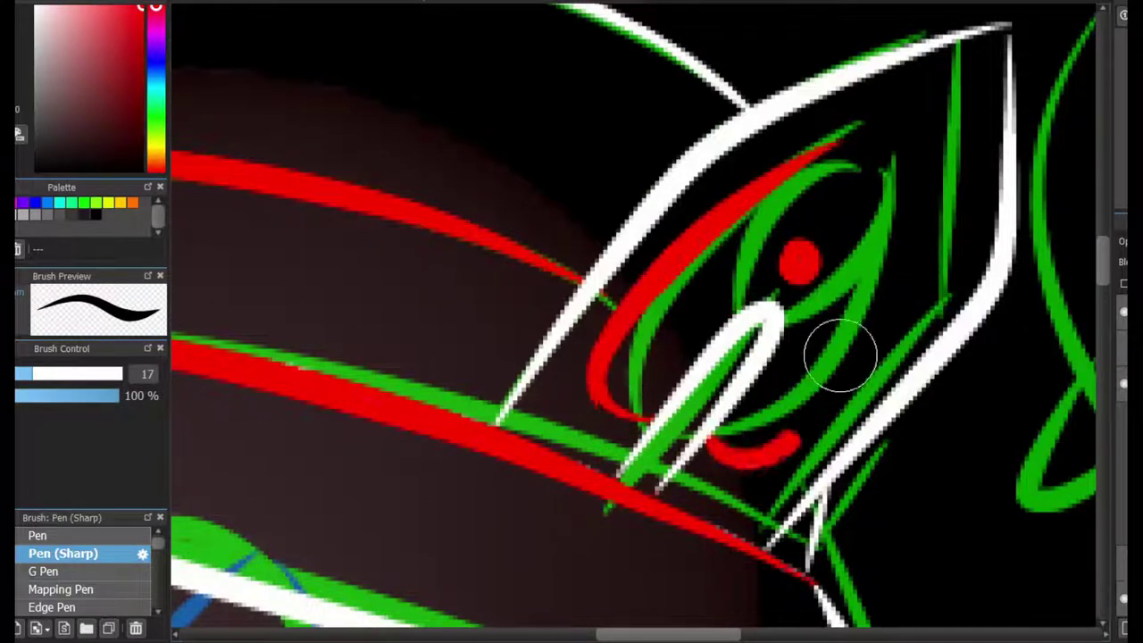
drag(904, 257, 714, 441)
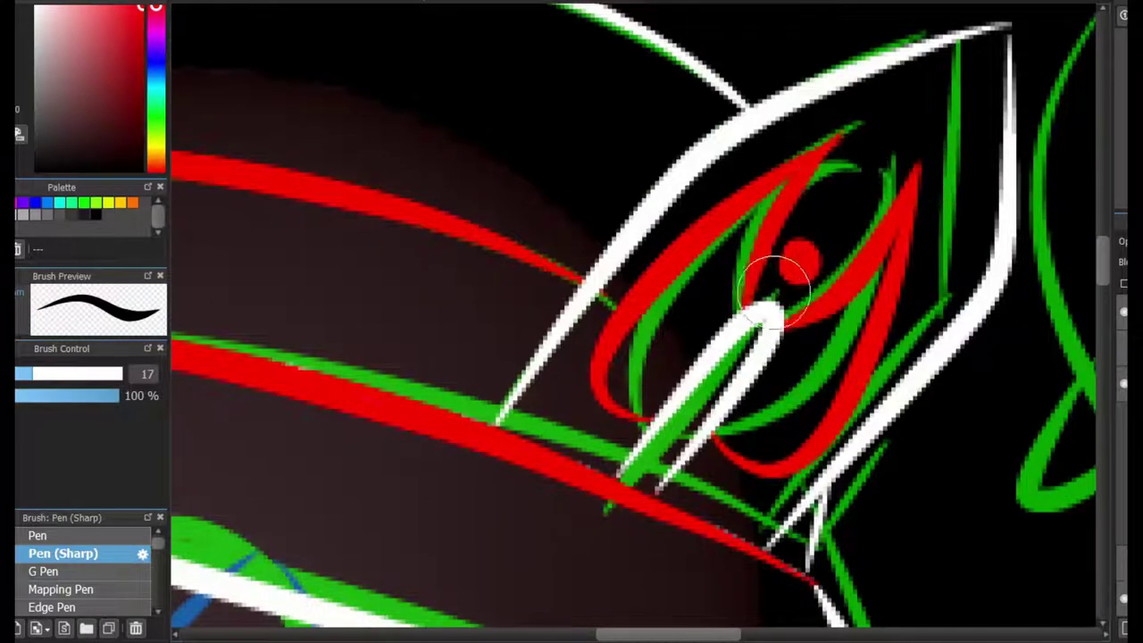
scroll(789, 273, down, 5)
scroll(844, 369, up, 3)
key(ctrl+z)
key(ctrl+z)
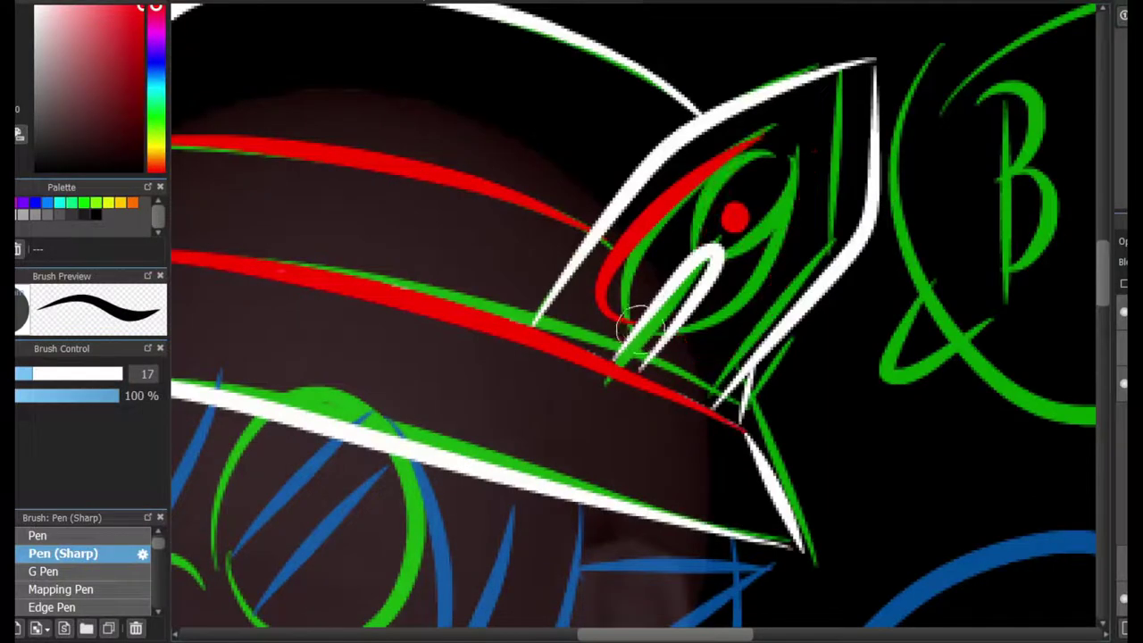
mouse_move(586, 306)
mouse_down()
mouse_move(778, 235)
mouse_move(616, 321)
mouse_up()
key(ctrl+z)
drag(707, 271, 739, 165)
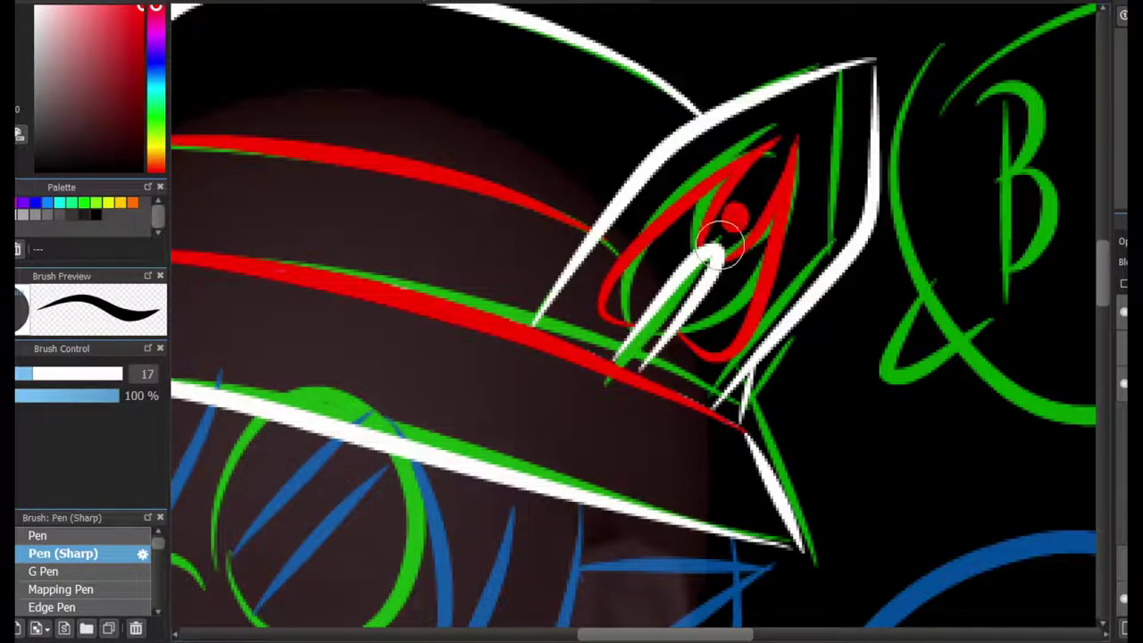
Select the Pen brush, switch to white and trace the round frame of the glasses' right lens.
mouse_move(727, 233)
mouse_down()
mouse_move(880, 42)
mouse_move(1071, 116)
mouse_up()
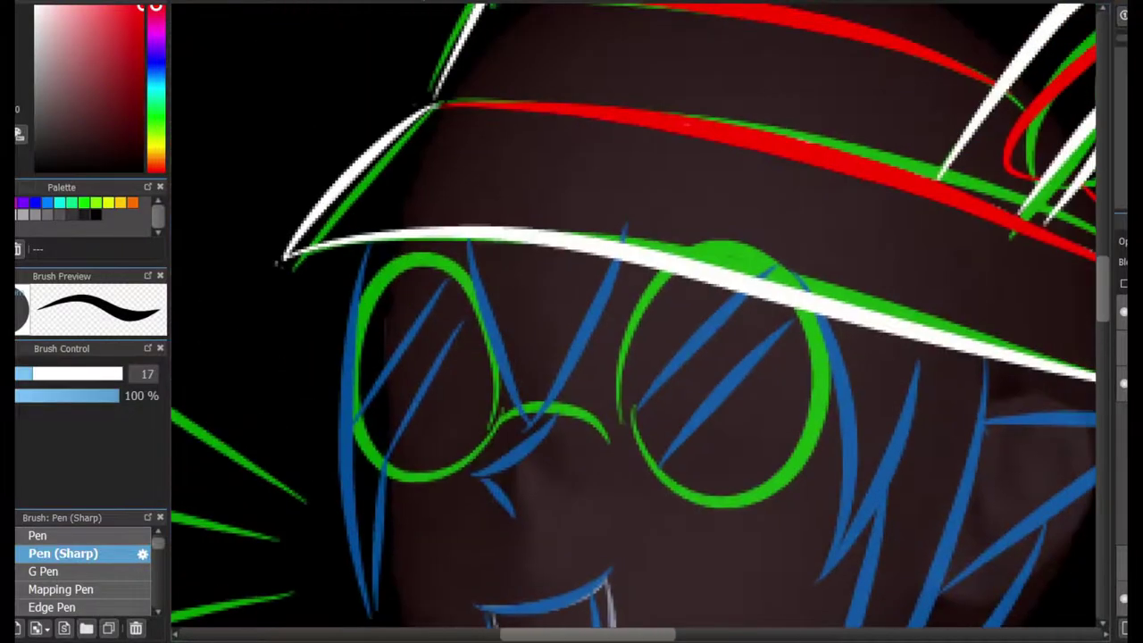
scroll(633, 321, down, 3)
scroll(634, 322, down, 5)
scroll(634, 321, up, 5)
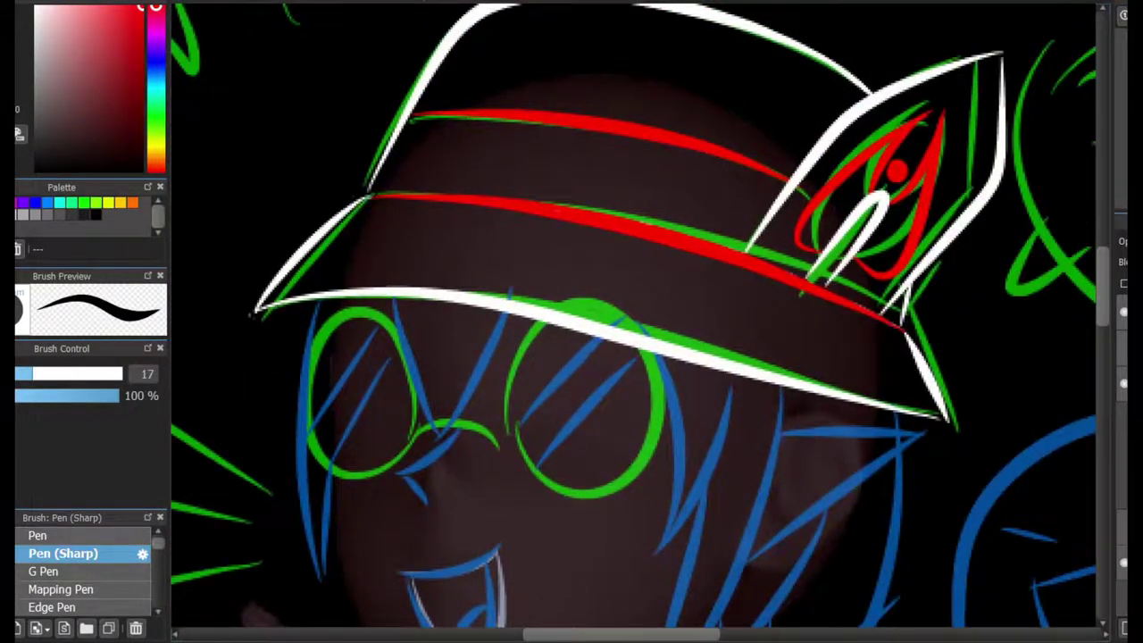
scroll(634, 322, down, 4)
scroll(634, 322, up, 5)
click(39, 535)
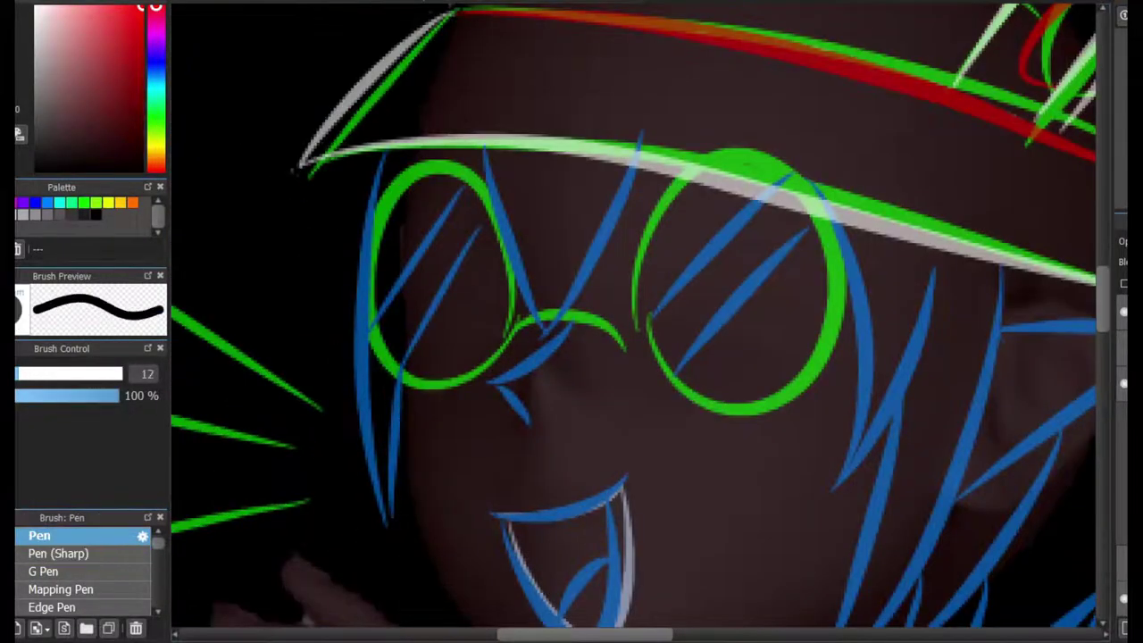
drag(815, 151, 815, 151)
key(x)
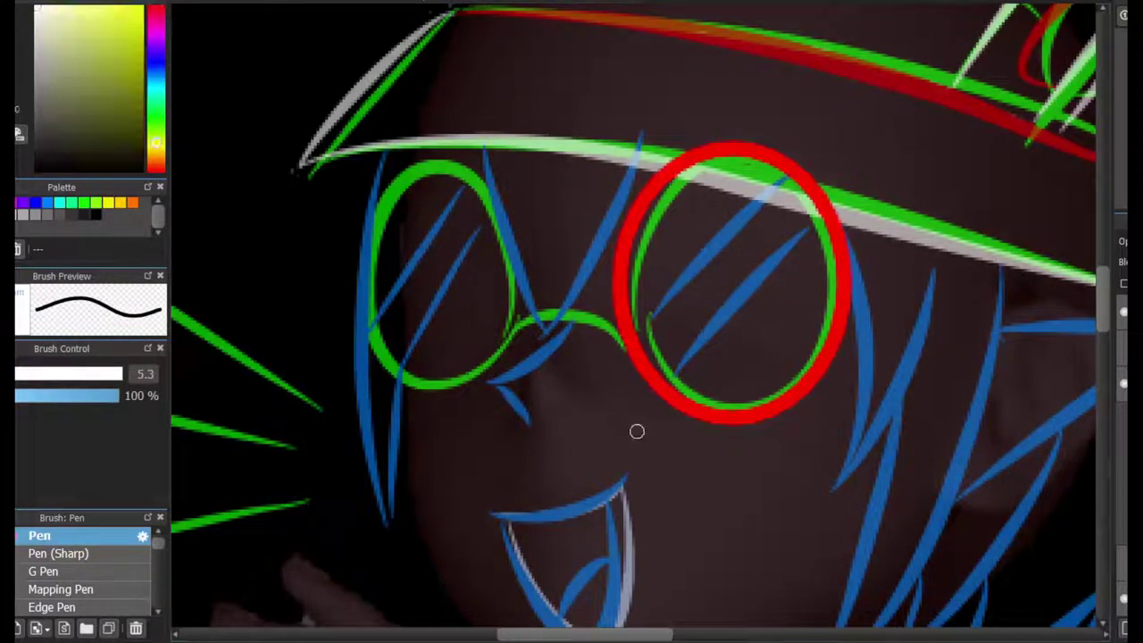
key(ctrl+z)
mouse_move(635, 428)
mouse_down()
mouse_move(832, 145)
mouse_move(848, 142)
mouse_up()
drag(705, 284, 784, 360)
key(ctrl+z)
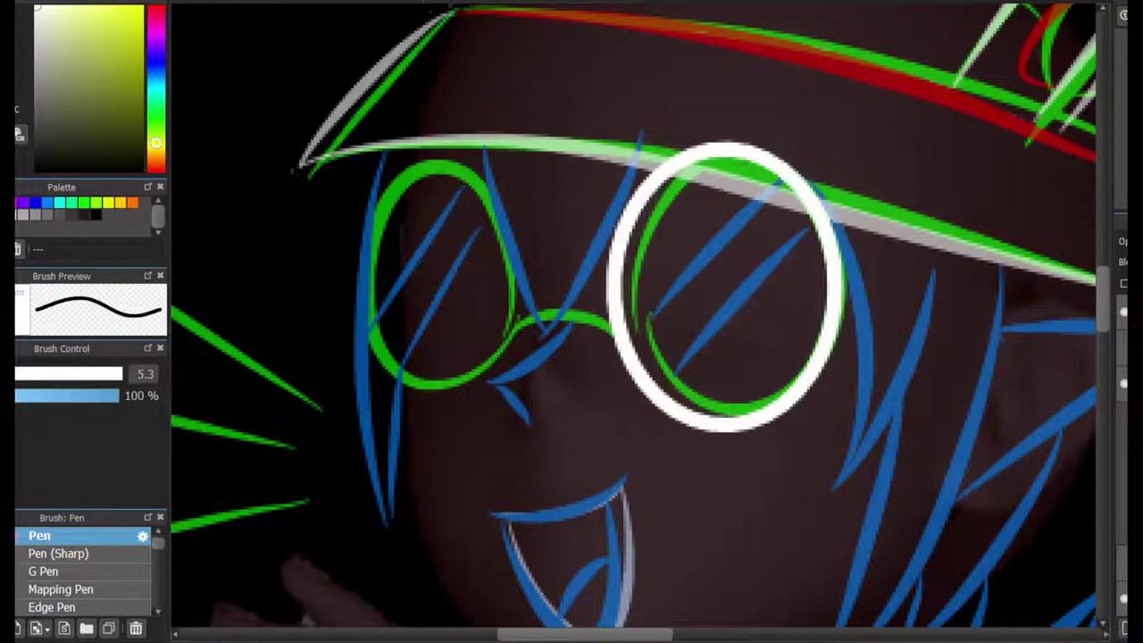
Transform a copy of the white lens frame, narrowing it slightly and fitting it over the left lens.
key(ctrl+t)
scroll(634, 321, down, 1)
drag(863, 268, 625, 255)
drag(536, 145, 566, 158)
scroll(640, 286, up, 1)
drag(745, 396, 750, 387)
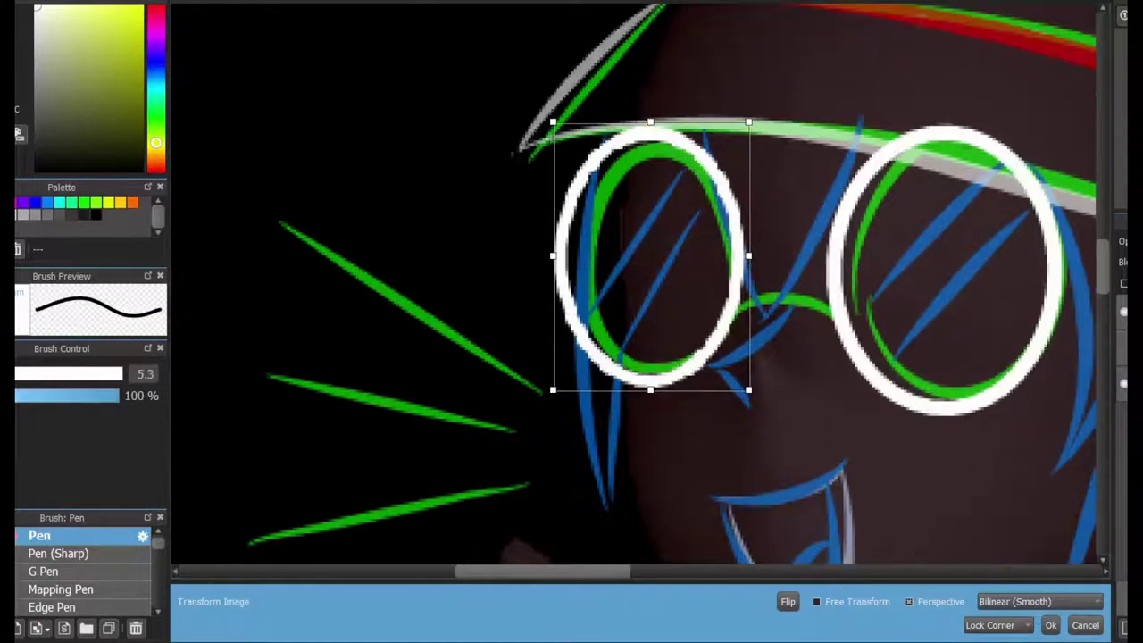
key(Return)
Erase the brim line inside the right lens, and trace the glasses' bridge in white with its overlap into the left lens removed.
scroll(640, 286, down, 3)
scroll(640, 286, up, 3)
scroll(924, 411, up, 1)
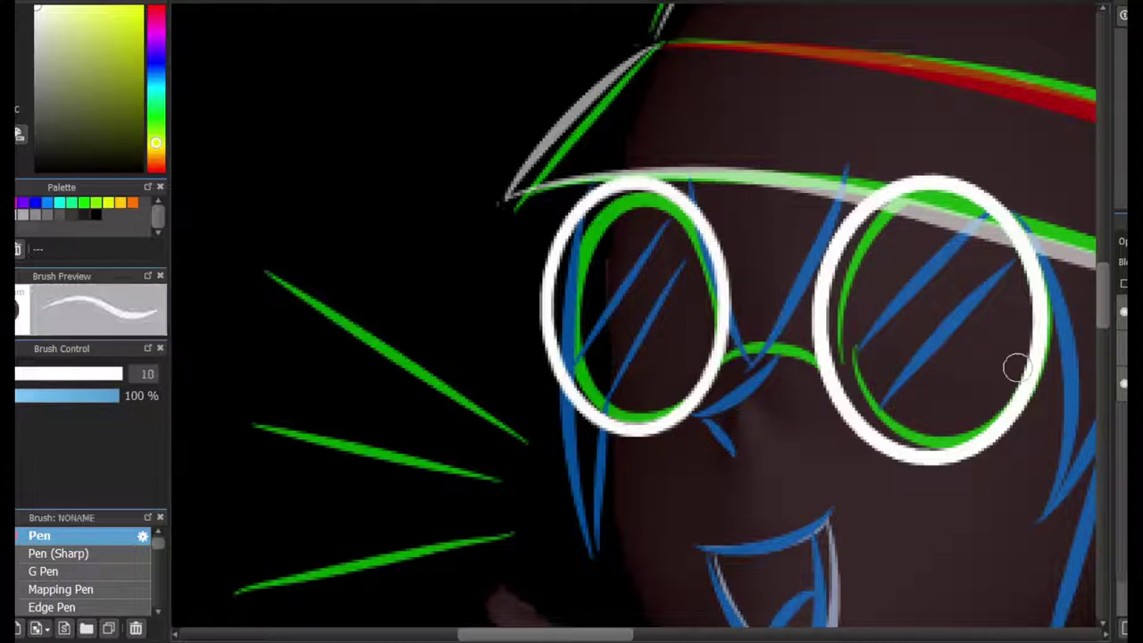
key(ctrl+z)
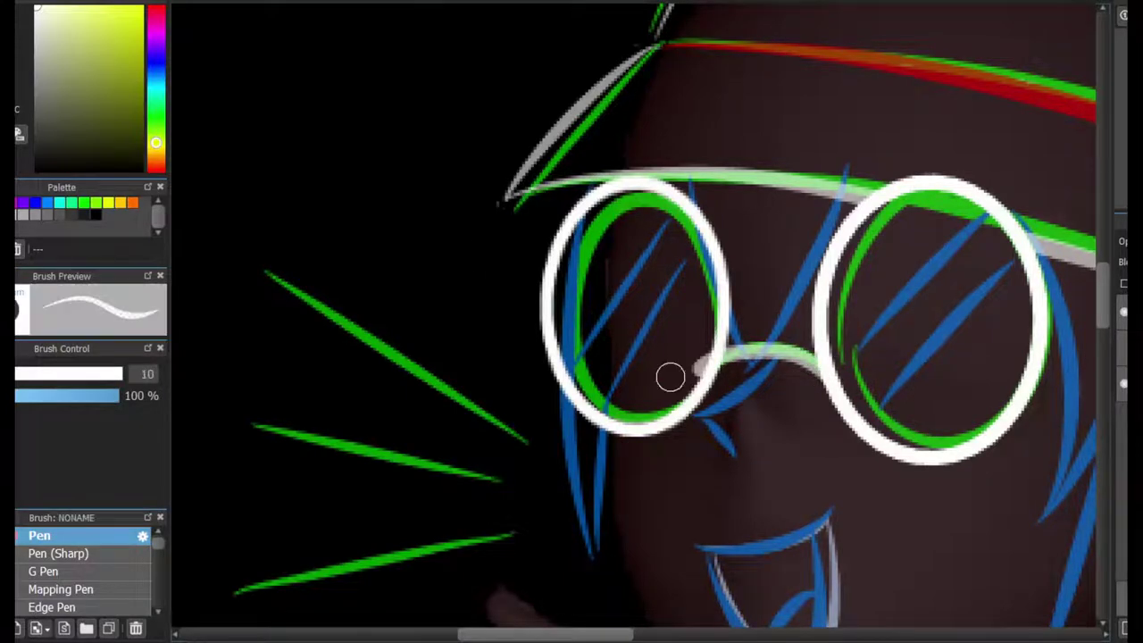
With the Pen (Sharp) brush, add two diagonal white glare lines inside each lens of the glasses.
click(58, 554)
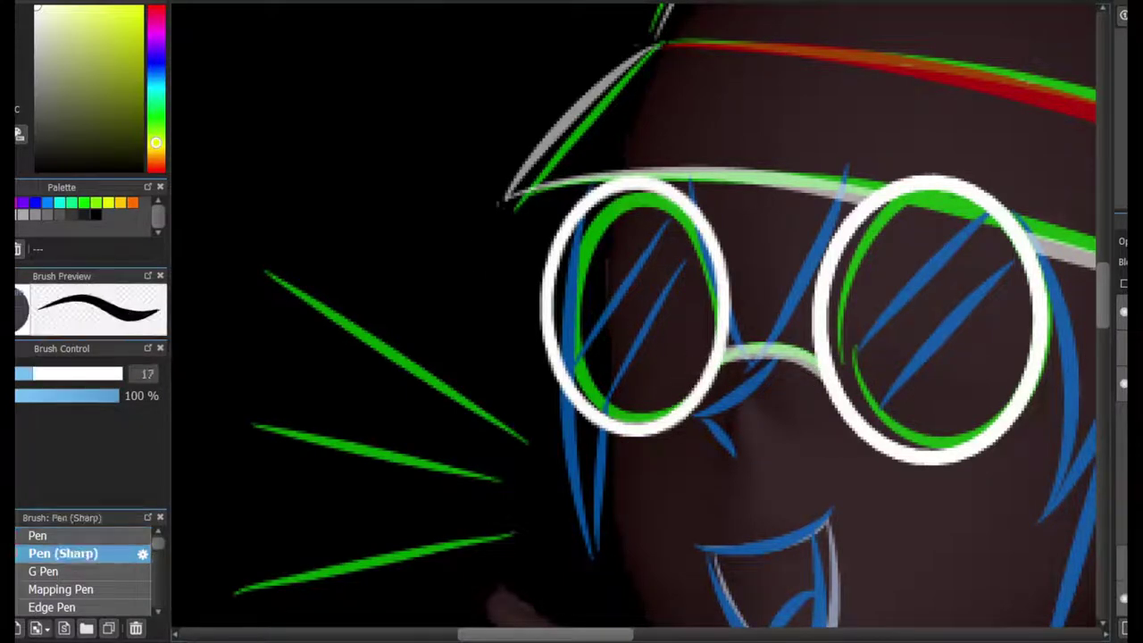
scroll(919, 250, up, 2)
drag(969, 192, 811, 401)
drag(963, 332, 850, 466)
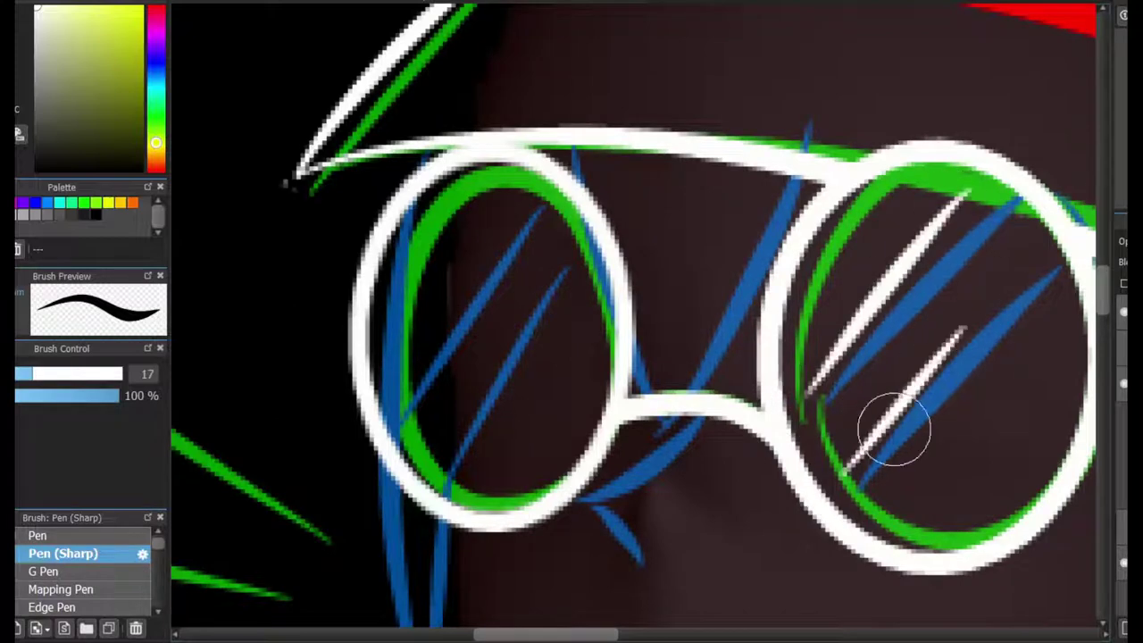
drag(386, 366, 500, 202)
drag(431, 436, 509, 326)
Trace the nose below the bridge and the pointed hair strand between the lenses in white.
drag(706, 415, 585, 500)
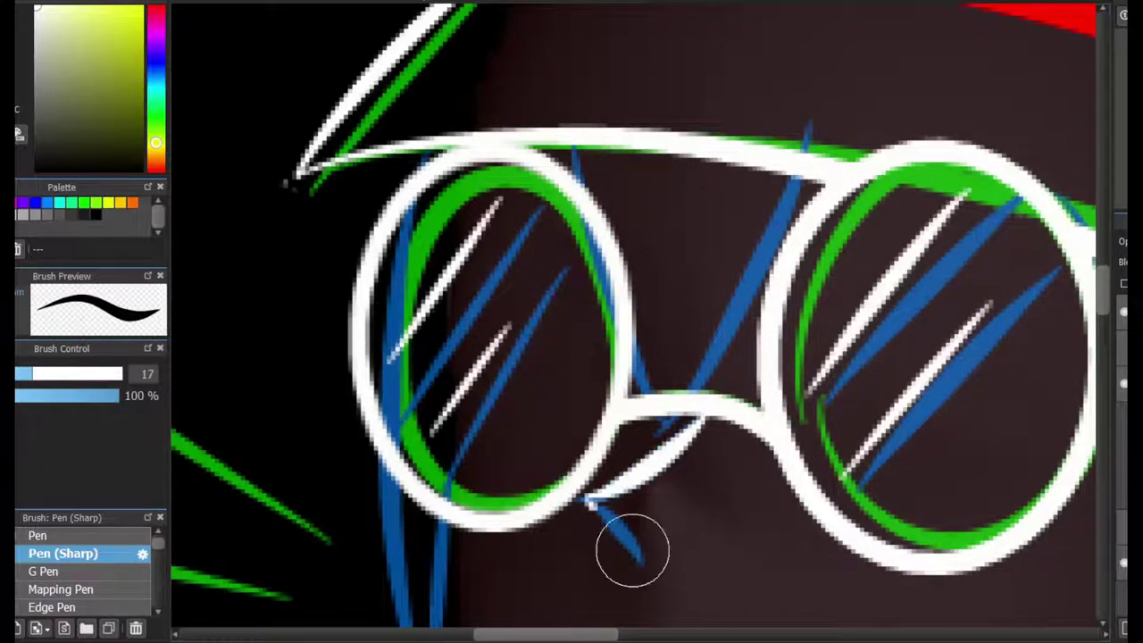
key(ctrl+z)
mouse_move(800, 175)
mouse_down()
mouse_move(648, 412)
mouse_move(683, 400)
mouse_up()
mouse_move(678, 427)
mouse_down()
mouse_move(638, 191)
mouse_move(579, 341)
mouse_up()
key(ctrl+z)
key(ctrl+z)
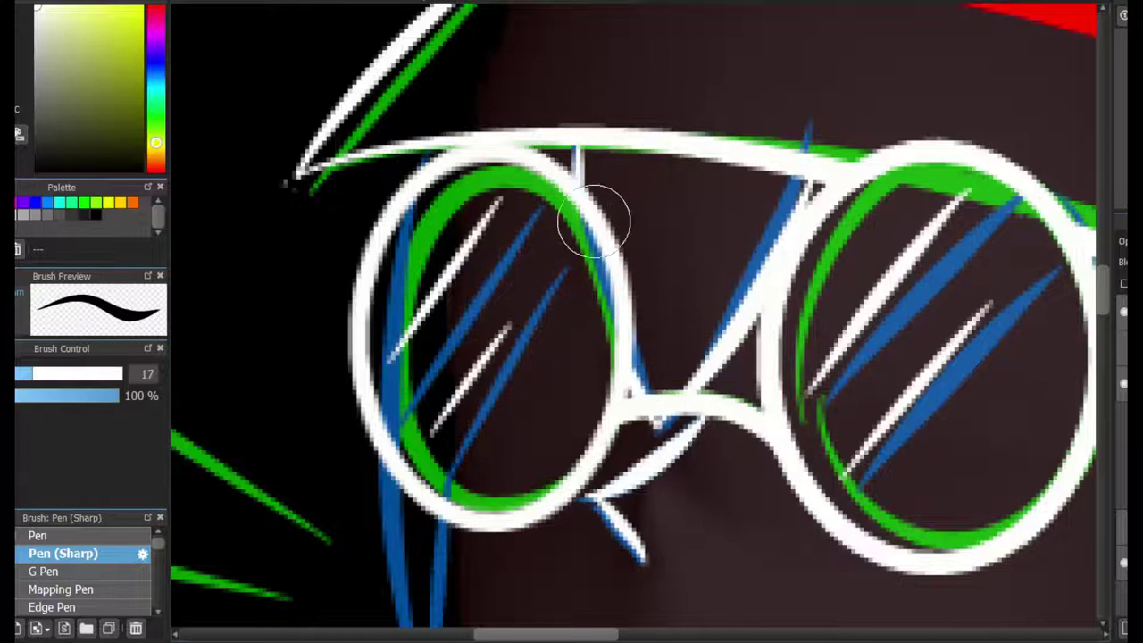
Trace the open mouth in white, with its curved upper lip, rounded lower outline and tongue.
scroll(594, 222, down, 5)
scroll(594, 221, up, 2)
scroll(548, 334, up, 3)
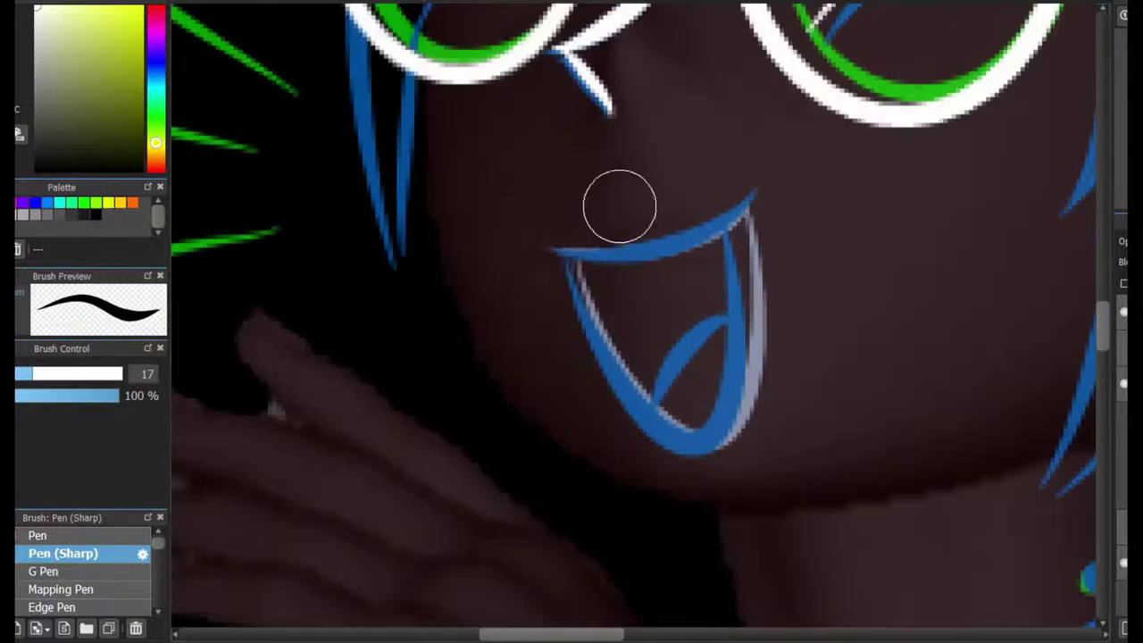
mouse_move(775, 180)
mouse_down()
mouse_move(566, 255)
mouse_move(759, 205)
mouse_up()
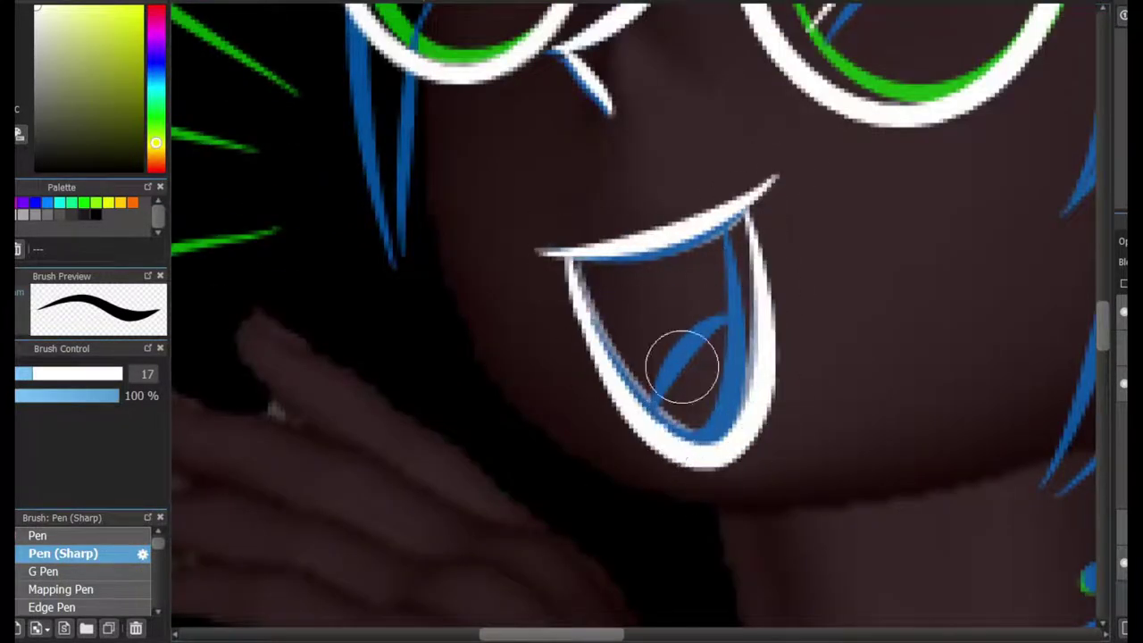
drag(757, 351, 676, 435)
Trace the pointed hair strands between the right lens and the ear in white, from the hat brim down to the jaw.
scroll(676, 434, down, 4)
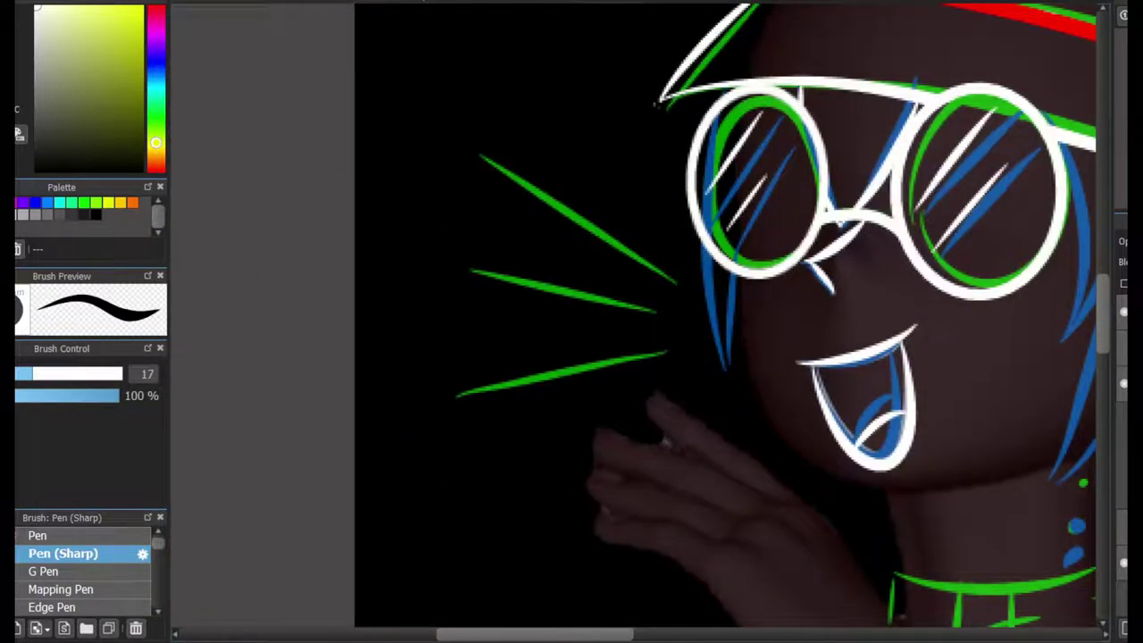
scroll(696, 351, down, 3)
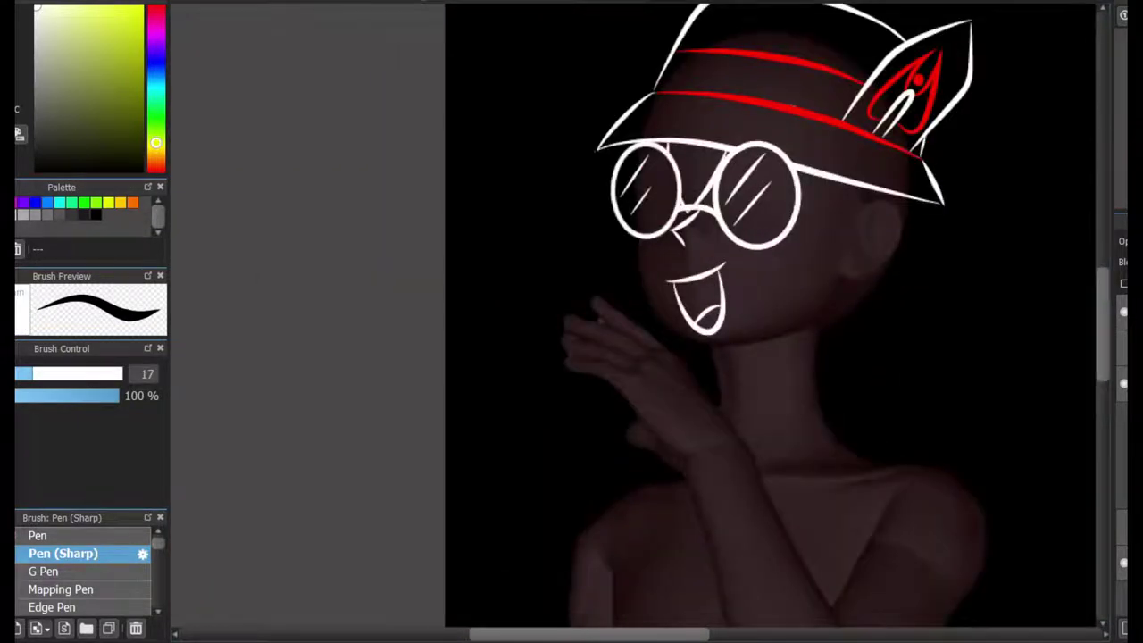
scroll(714, 313, up, 1)
scroll(692, 249, up, 2)
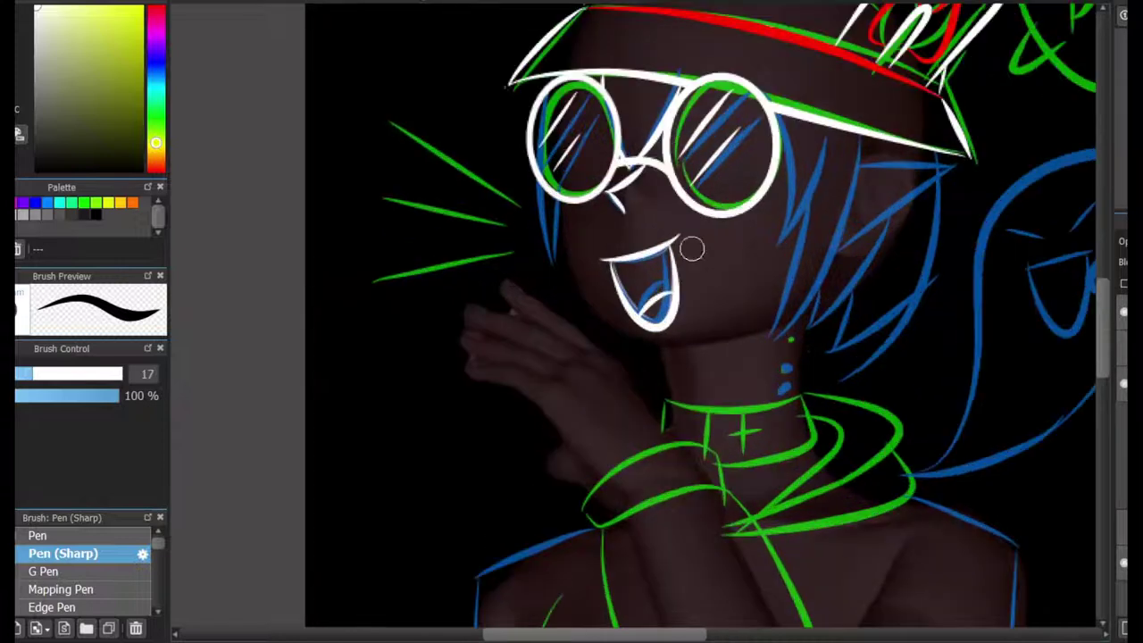
scroll(813, 233, up, 1)
drag(777, 99, 748, 295)
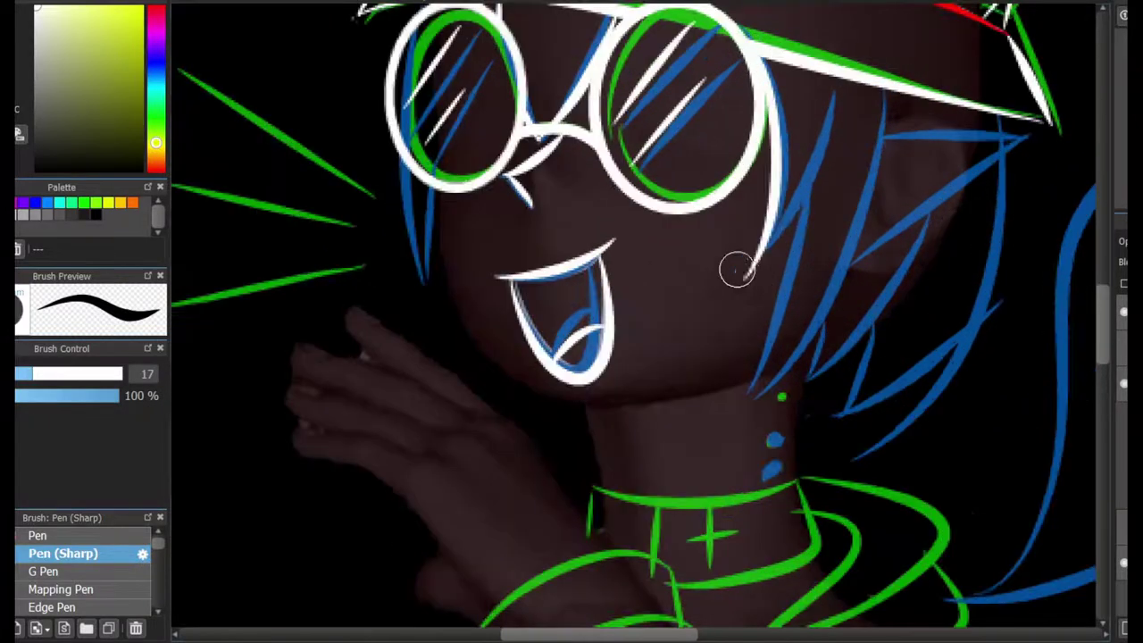
drag(781, 49, 724, 286)
mouse_move(844, 121)
mouse_down()
mouse_move(777, 237)
mouse_move(741, 402)
mouse_up()
key(ctrl+z)
mouse_move(882, 89)
mouse_down()
mouse_move(875, 219)
mouse_move(747, 396)
mouse_up()
key(ctrl+z)
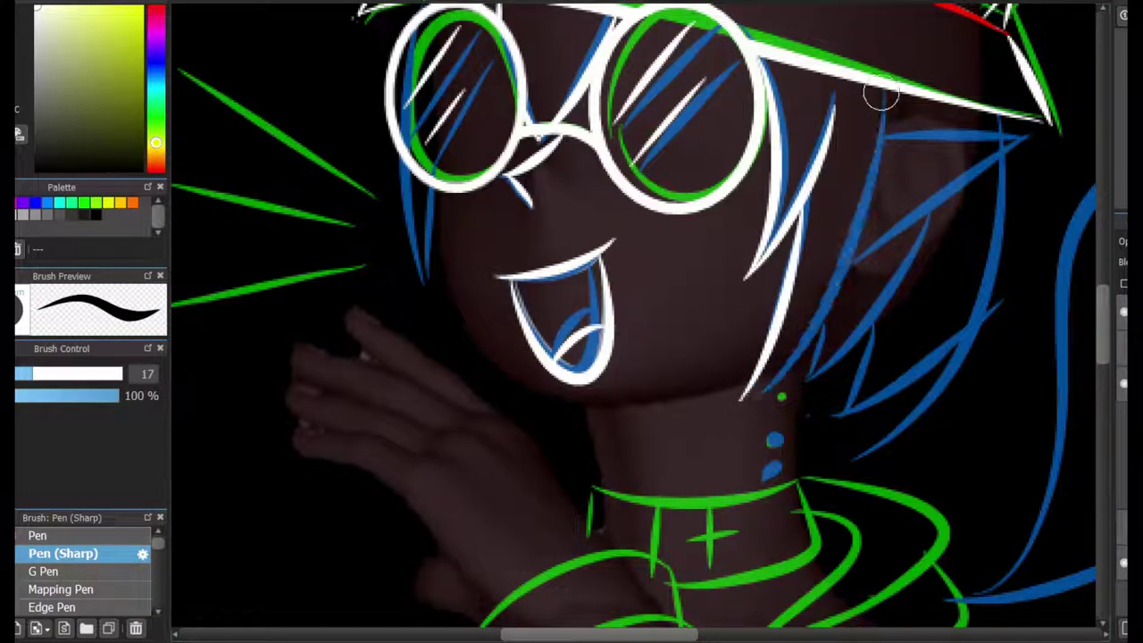
drag(881, 94, 743, 400)
Trace the pointed ear's upper and lower edges in white, with an inner ear line and the hair strand beneath it.
drag(896, 135, 1026, 132)
drag(1027, 136, 898, 250)
scroll(898, 251, down, 2)
scroll(714, 324, up, 3)
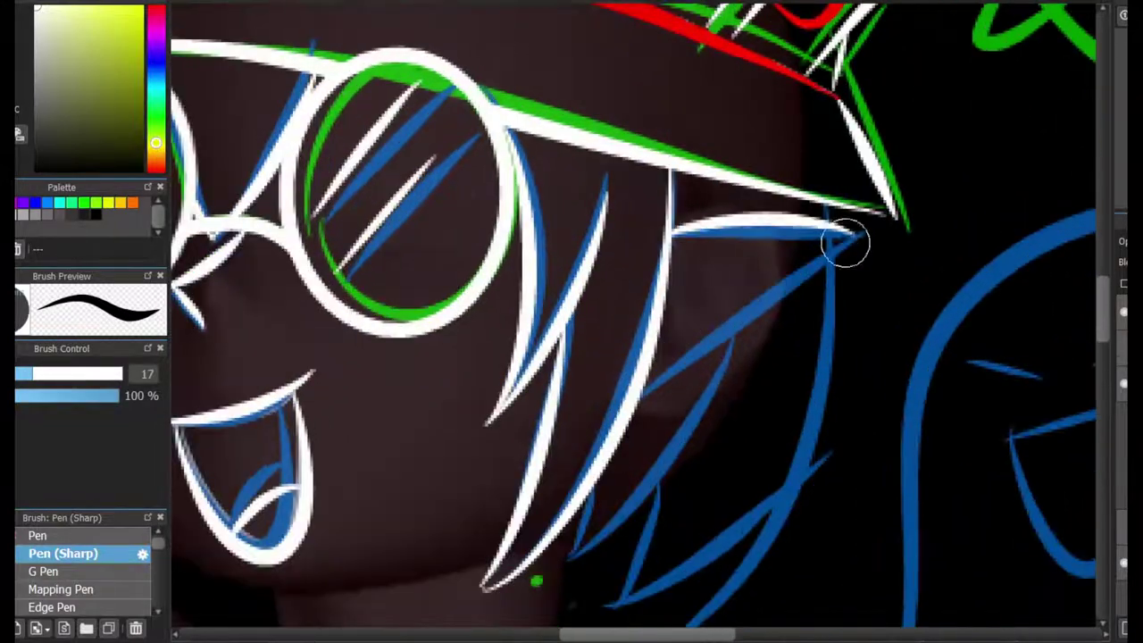
drag(688, 297, 791, 253)
mouse_move(766, 310)
mouse_down()
mouse_move(615, 526)
mouse_move(555, 561)
mouse_move(786, 346)
mouse_move(786, 54)
mouse_up()
key(ctrl+z)
Switch to red and trace the outline of the band around the raised wrist.
scroll(786, 347, down, 2)
scroll(803, 312, up, 3)
drag(786, 268, 768, 216)
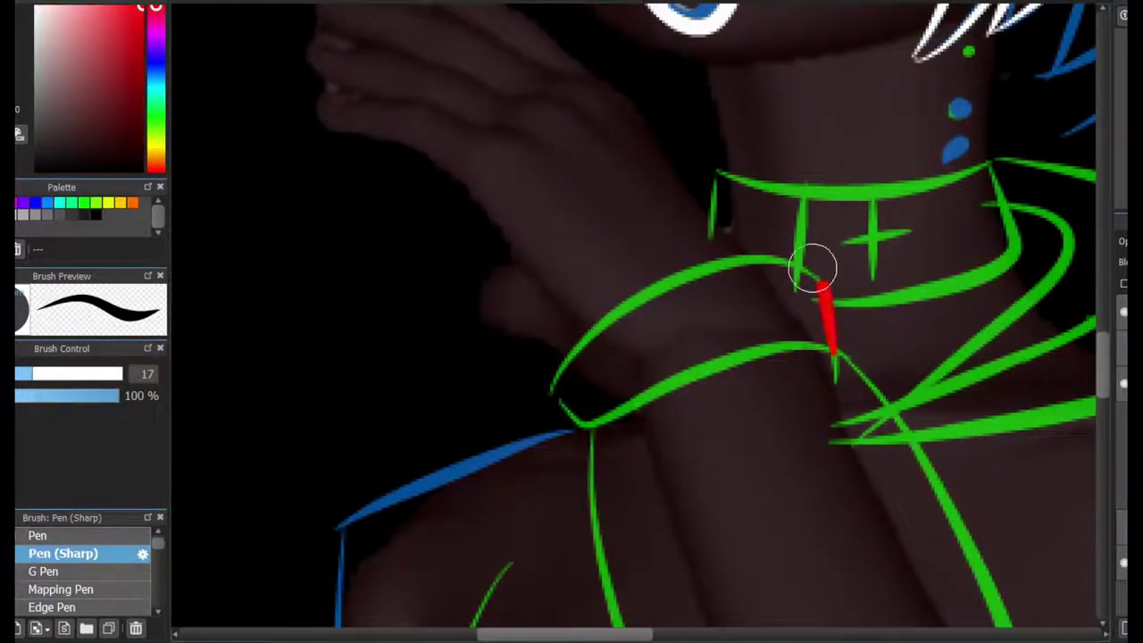
mouse_move(813, 268)
mouse_down()
mouse_move(556, 356)
mouse_move(798, 360)
mouse_up()
scroll(627, 413, down, 2)
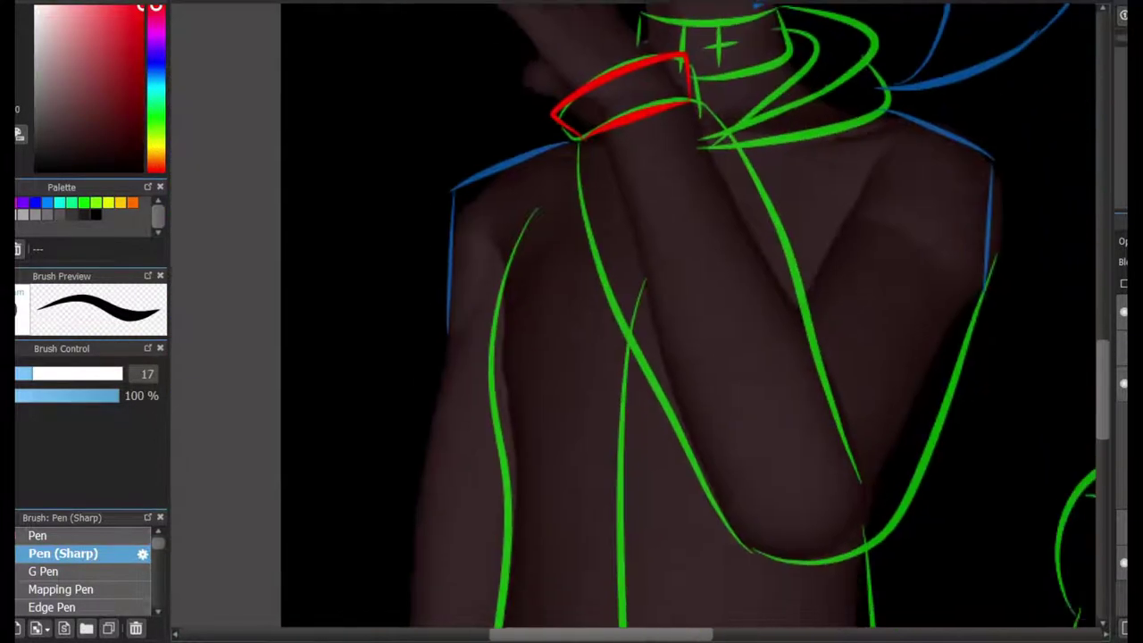
Trace the loose sleeve's two long edges in red, from the wristband down along the forearm and under the elbow.
mouse_move(594, 143)
mouse_down()
mouse_move(684, 401)
mouse_move(831, 553)
mouse_move(871, 563)
mouse_move(906, 551)
mouse_up()
key(ctrl+z)
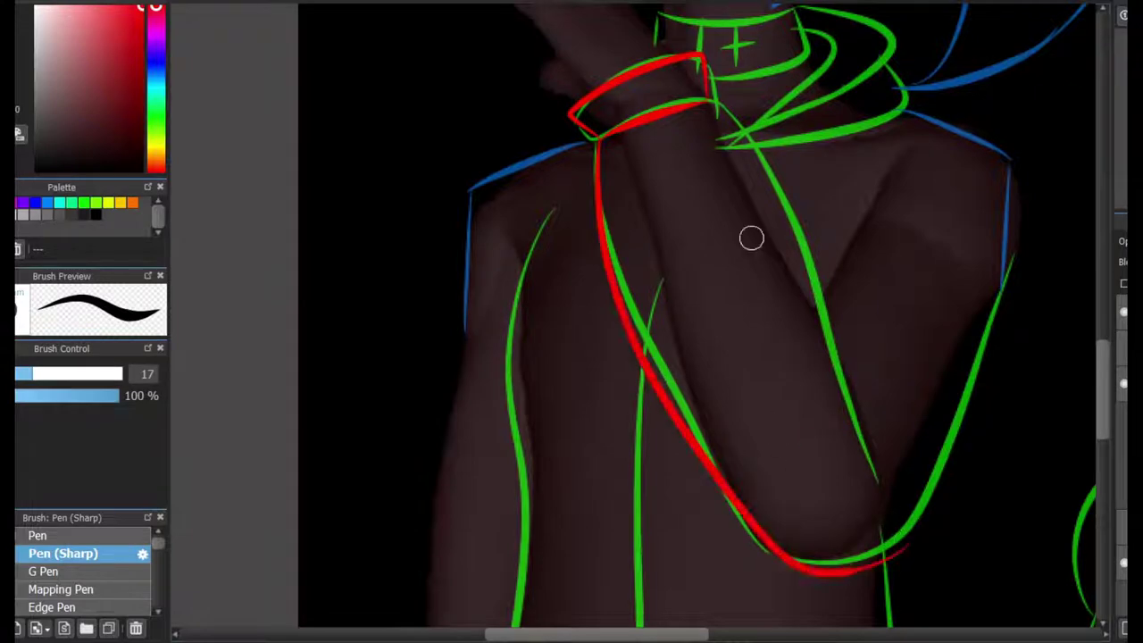
drag(718, 104, 867, 441)
key(ctrl+z)
drag(735, 104, 855, 420)
Trace the garment's right side, centre line and left edge in red down to the canvas bottom.
drag(919, 122, 911, 412)
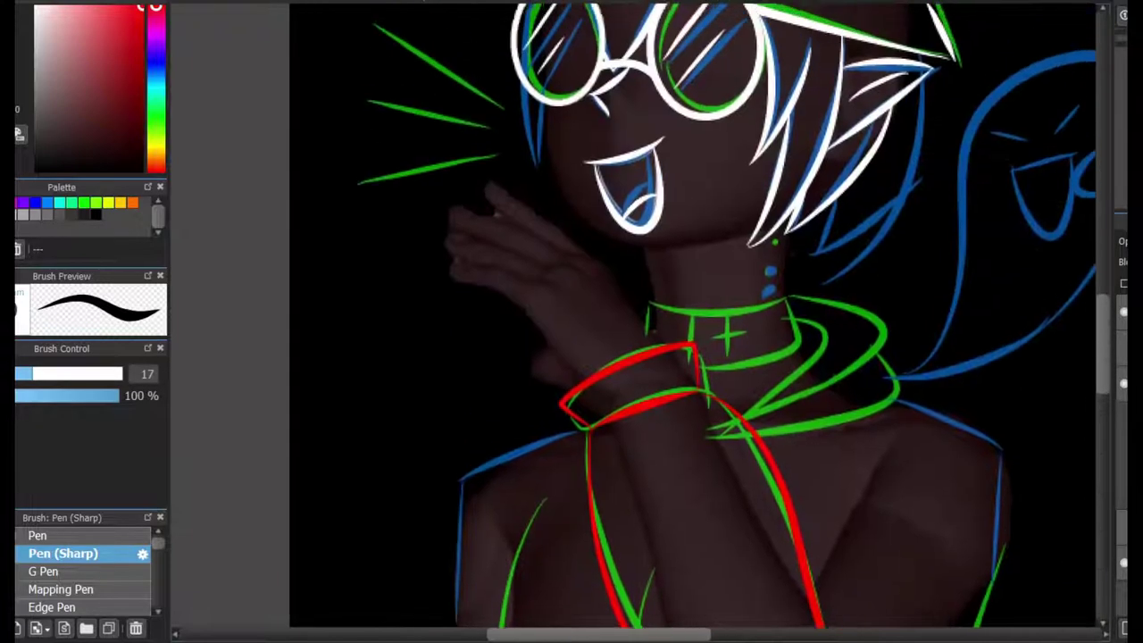
scroll(1018, 336, down, 5)
key(ctrl+z)
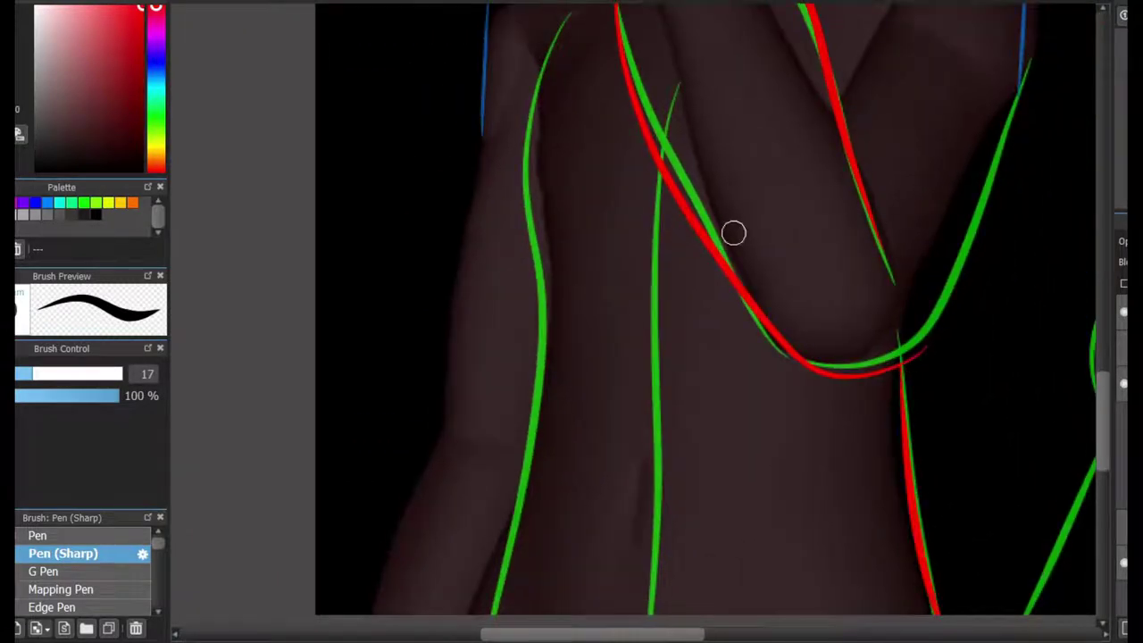
drag(663, 214, 647, 607)
key(ctrl+z)
drag(661, 154, 644, 585)
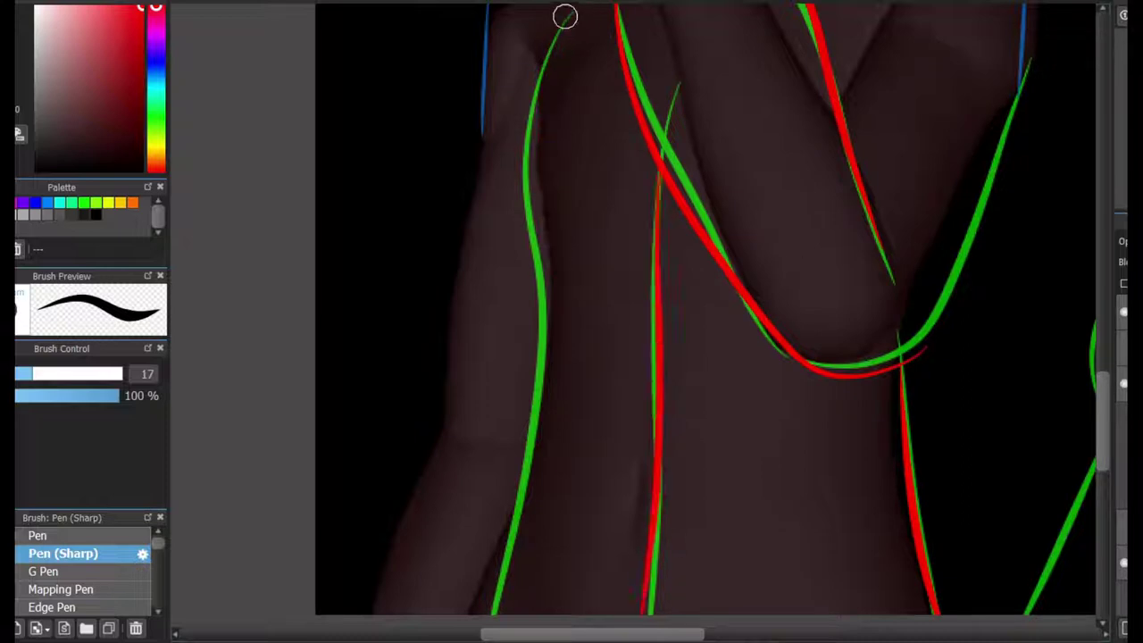
mouse_move(566, 16)
mouse_down()
mouse_move(495, 614)
mouse_move(541, 408)
mouse_move(495, 614)
mouse_up()
key(ctrl+z)
key(ctrl+z)
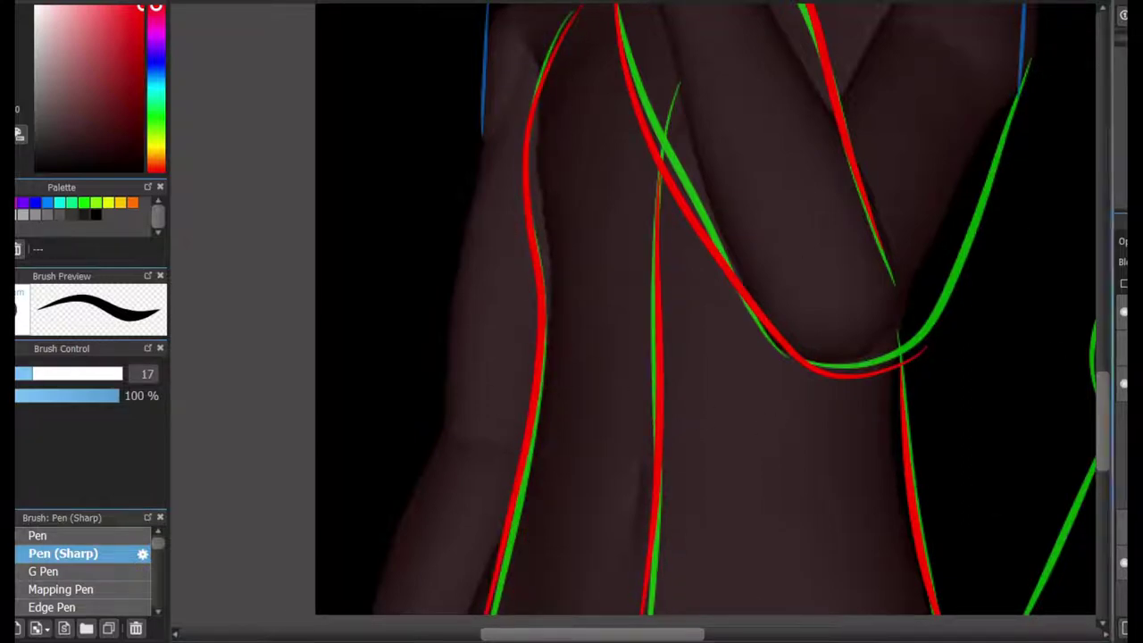
Switch to white and trace the small figure's round head and the two straight body lines below it.
scroll(705, 321, up, 5)
drag(791, 307, 888, 313)
scroll(634, 321, down, 10)
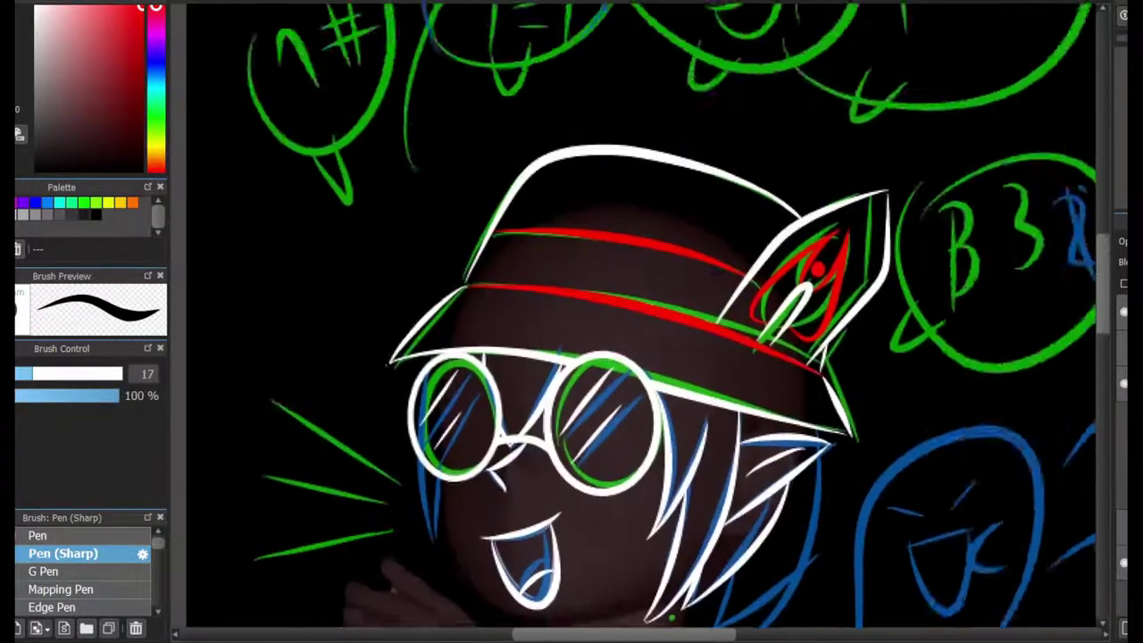
scroll(862, 304, up, 2)
mouse_move(979, 116)
mouse_down()
mouse_move(757, 268)
mouse_move(960, 44)
mouse_up()
key(ctrl+z)
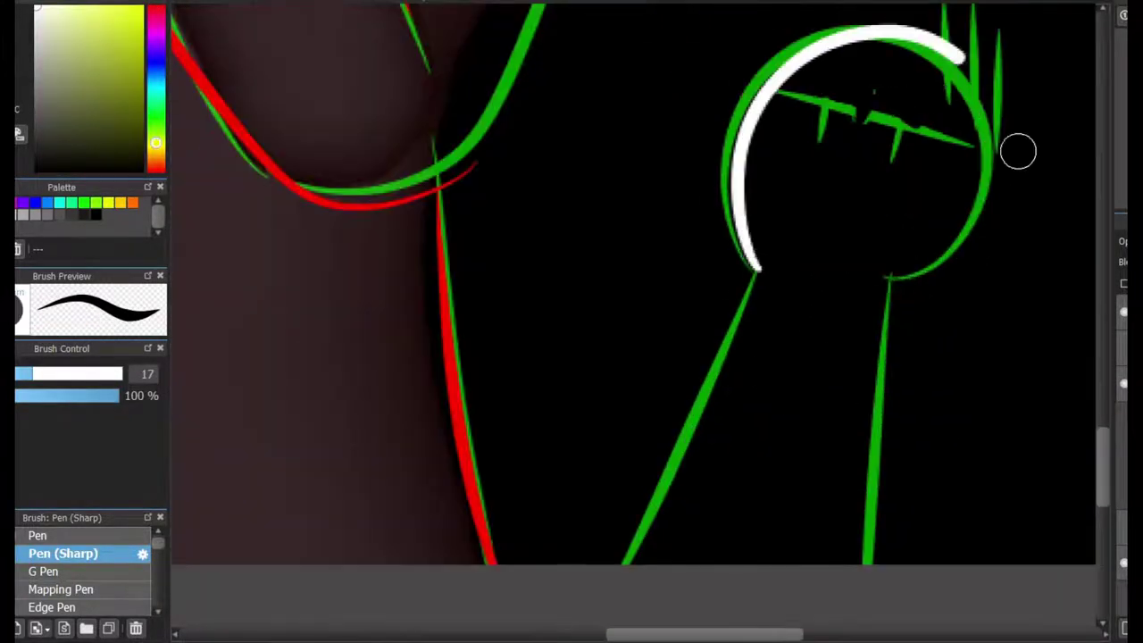
key(ctrl+z)
mouse_move(752, 268)
mouse_down()
mouse_move(816, 31)
mouse_move(899, 36)
mouse_move(870, 283)
mouse_move(905, 26)
mouse_move(757, 273)
mouse_up()
key(ctrl+z)
key(ctrl+z)
key(ctrl+z)
key(ctrl+z)
drag(757, 272, 643, 581)
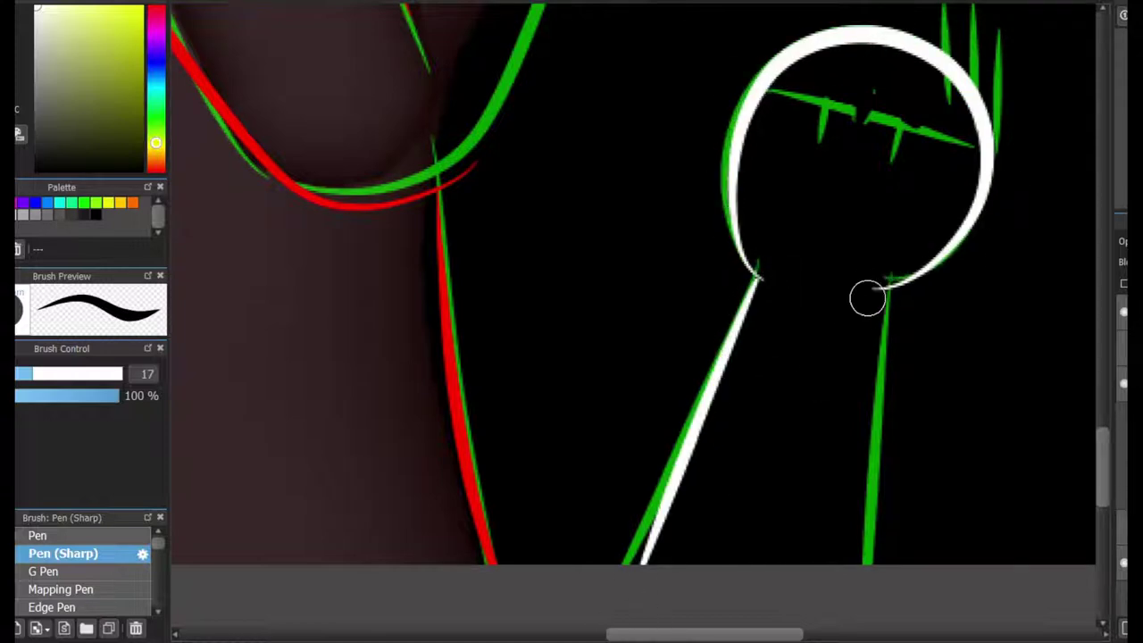
drag(880, 284, 873, 571)
Draw a slanted white line across the upper part of the small figure's head for the closed eyes.
drag(842, 398, 770, 550)
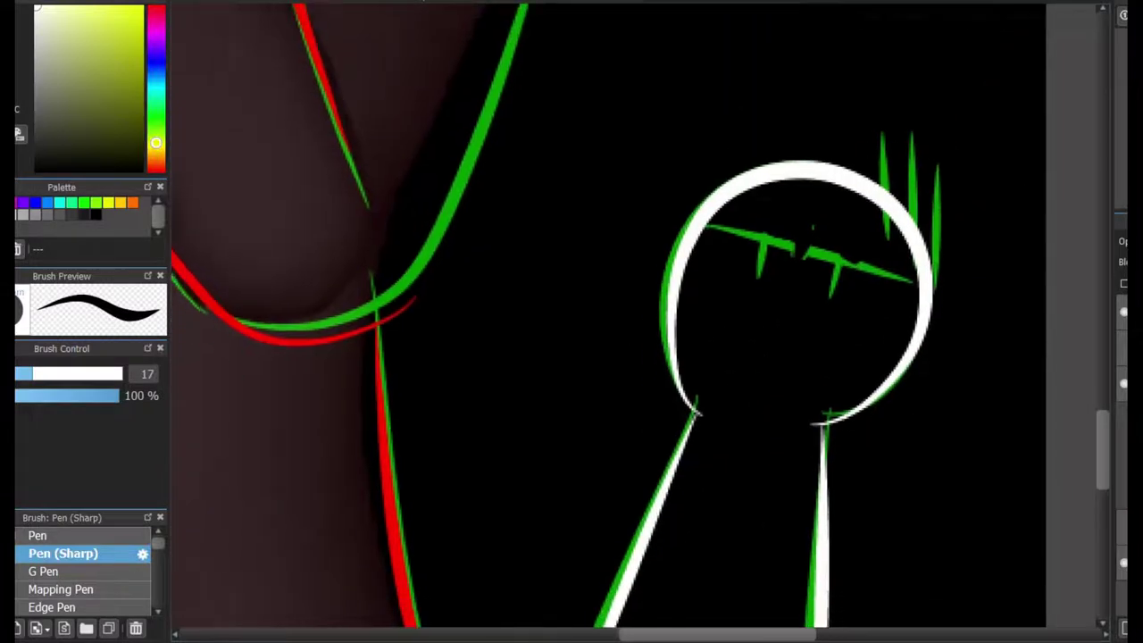
scroll(736, 330, up, 2)
mouse_move(707, 187)
mouse_down()
mouse_move(816, 244)
mouse_move(980, 261)
mouse_up()
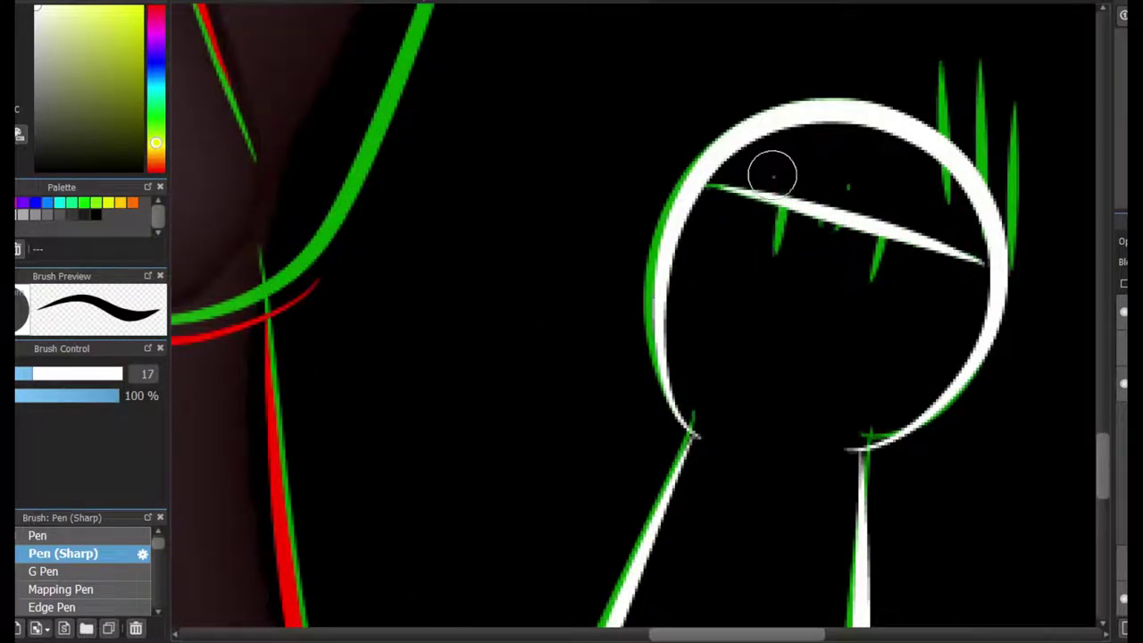
drag(772, 179, 786, 214)
drag(933, 222, 893, 230)
key(ctrl+z)
key(ctrl+z)
key(ctrl+z)
key(ctrl+z)
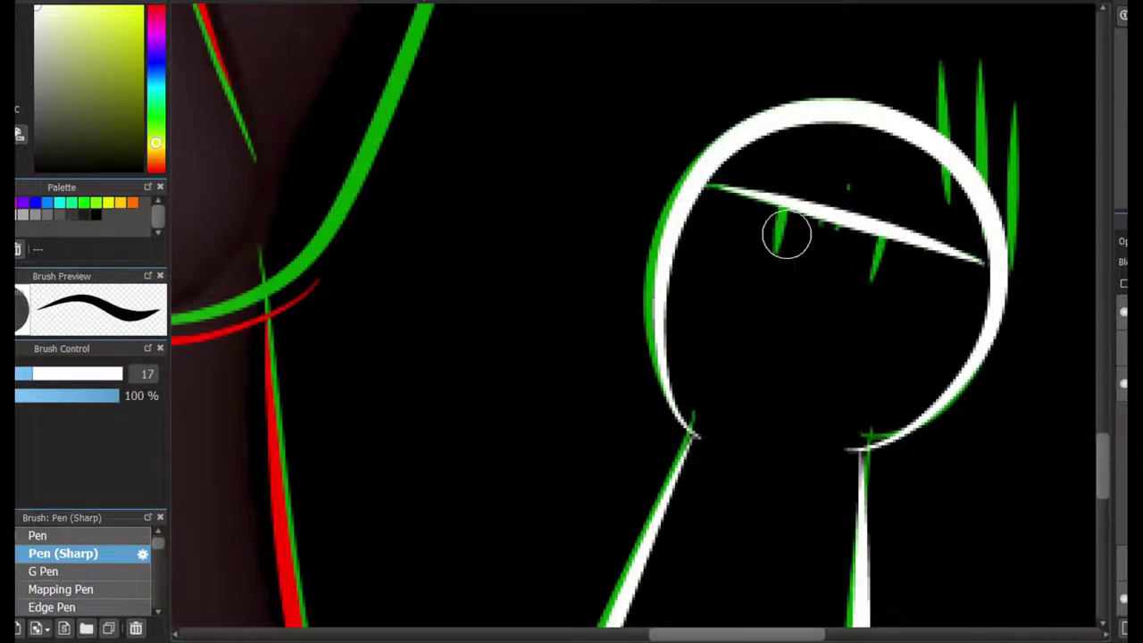
Add two short slanted white strokes below the eye line and erase their tops and a gap in the line's middle.
drag(791, 207, 797, 214)
mouse_move(884, 234)
mouse_down()
mouse_move(898, 288)
mouse_move(890, 254)
mouse_up()
key(ctrl+z)
drag(760, 273, 801, 178)
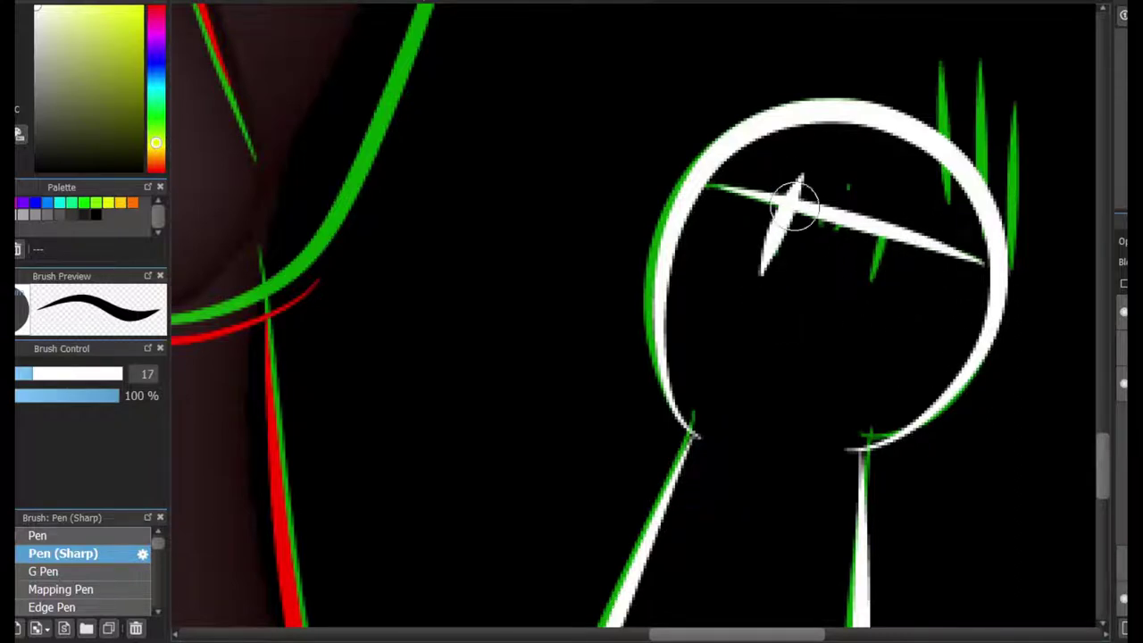
key(e)
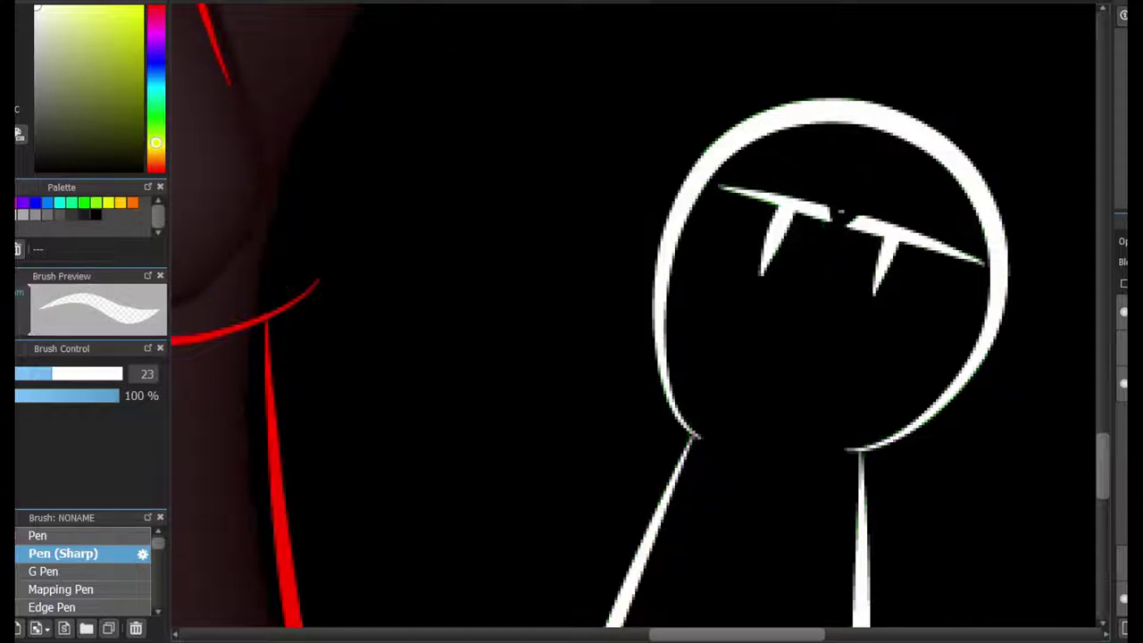
Add several short vertical white strokes across the upper right side of the small figure's head.
scroll(875, 275, down, 4)
key(b)
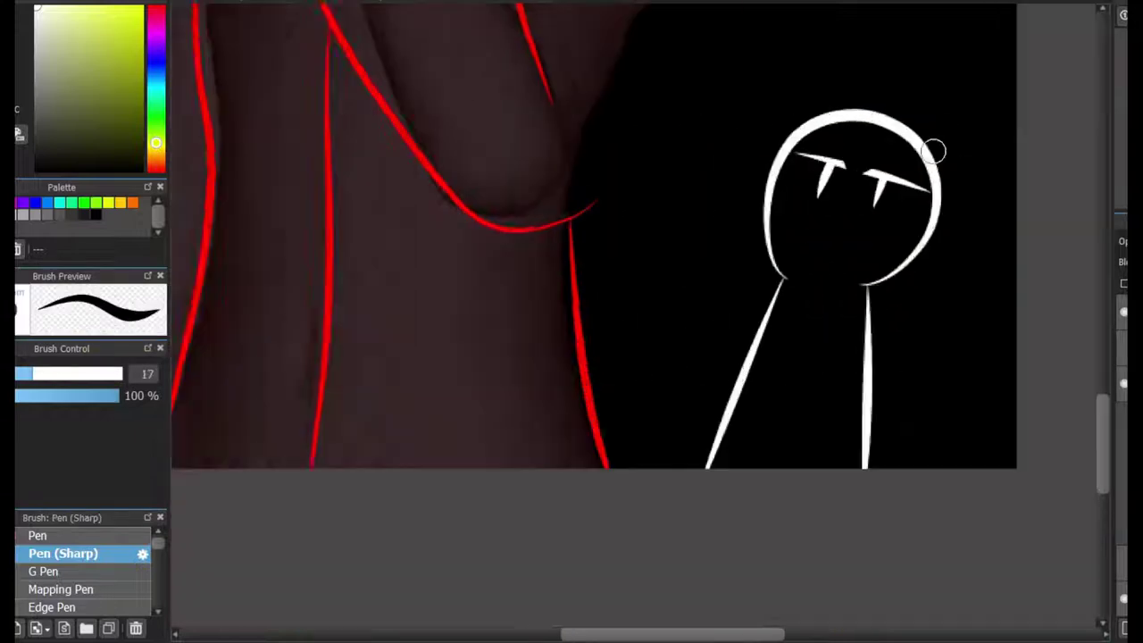
scroll(727, 258, up, 4)
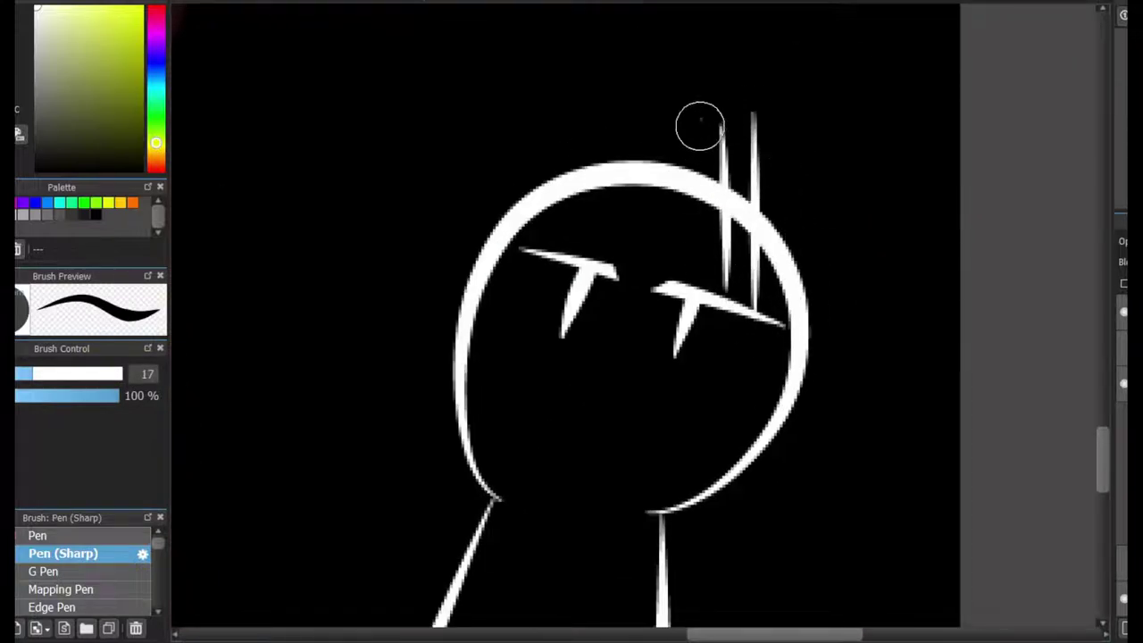
scroll(819, 331, down, 4)
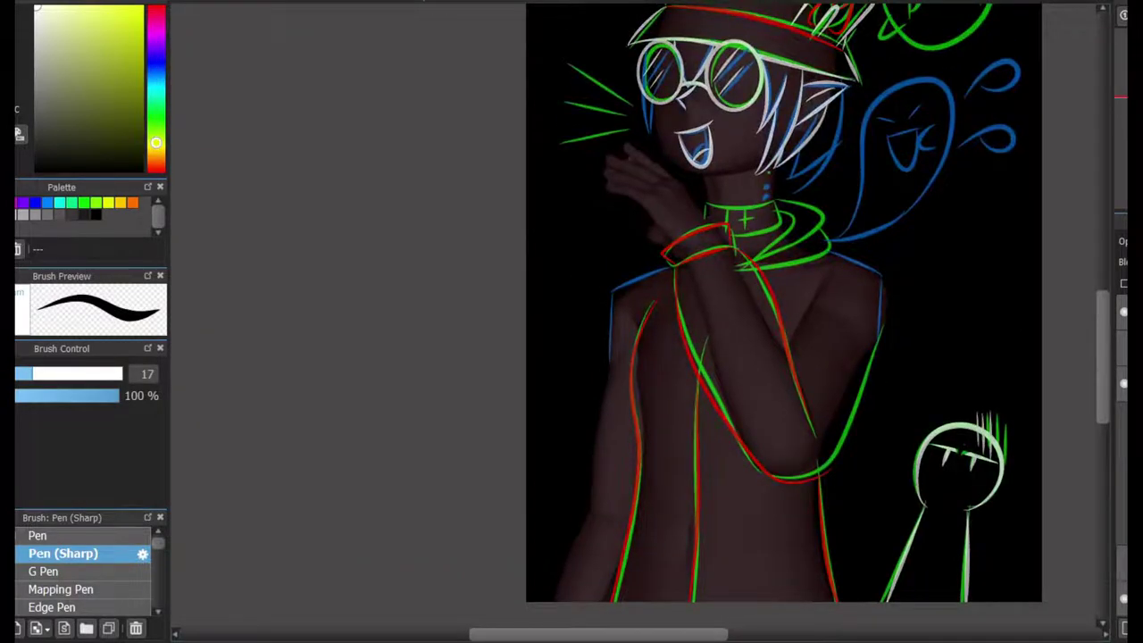
Trace the upper edges of the raised hand's four fingers in white.
scroll(774, 242, up, 8)
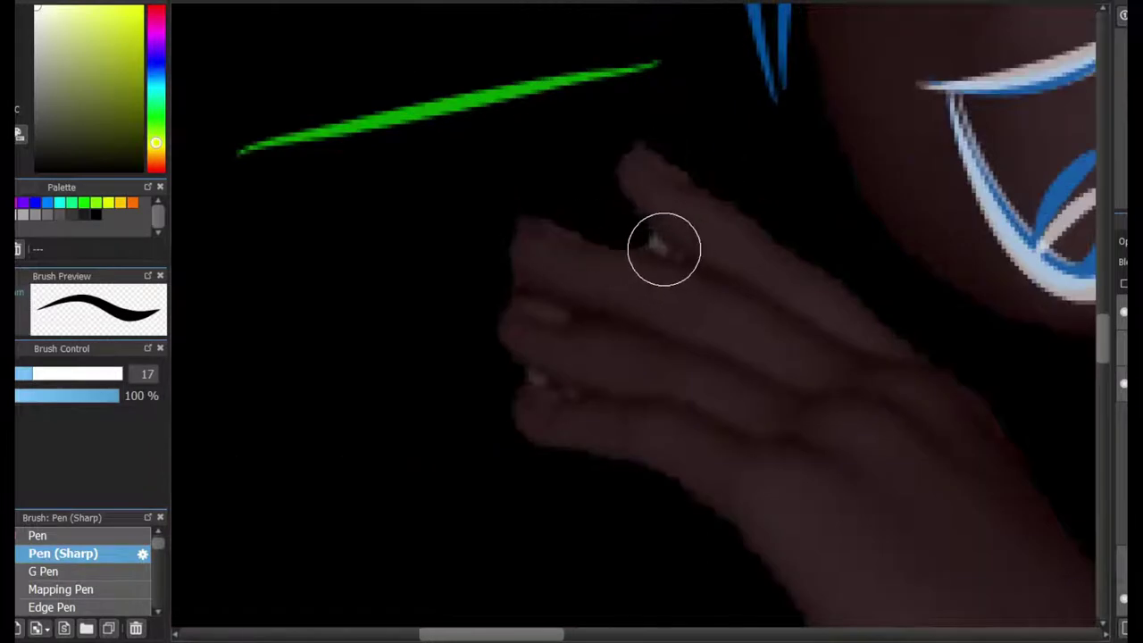
drag(641, 131, 946, 362)
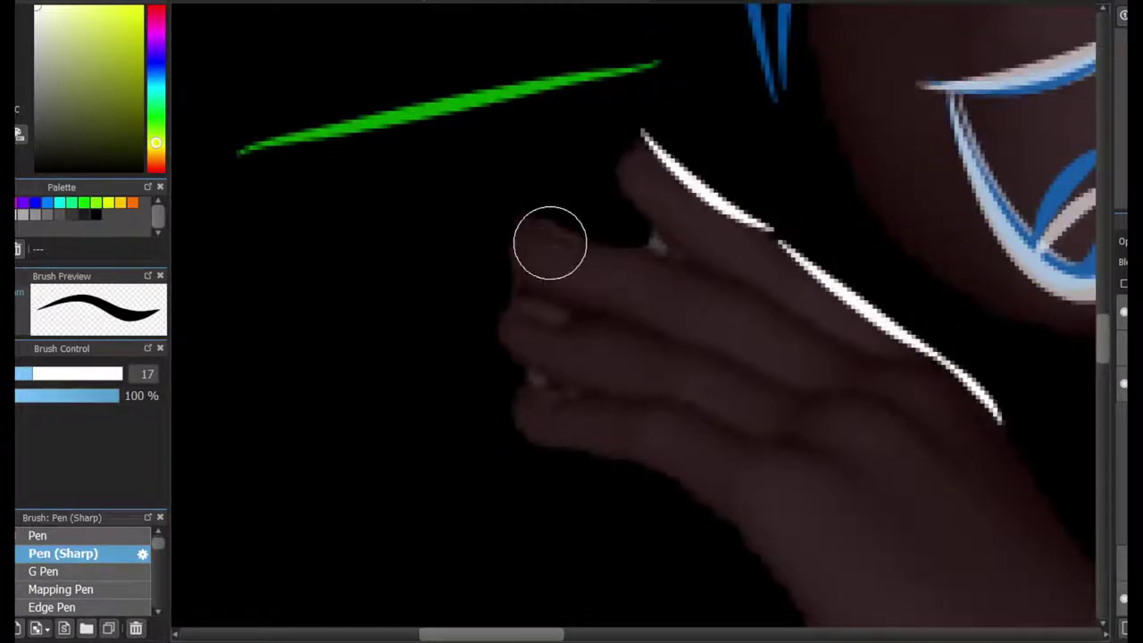
mouse_move(550, 242)
mouse_down()
mouse_move(778, 299)
mouse_move(898, 383)
mouse_up()
key(ctrl+z)
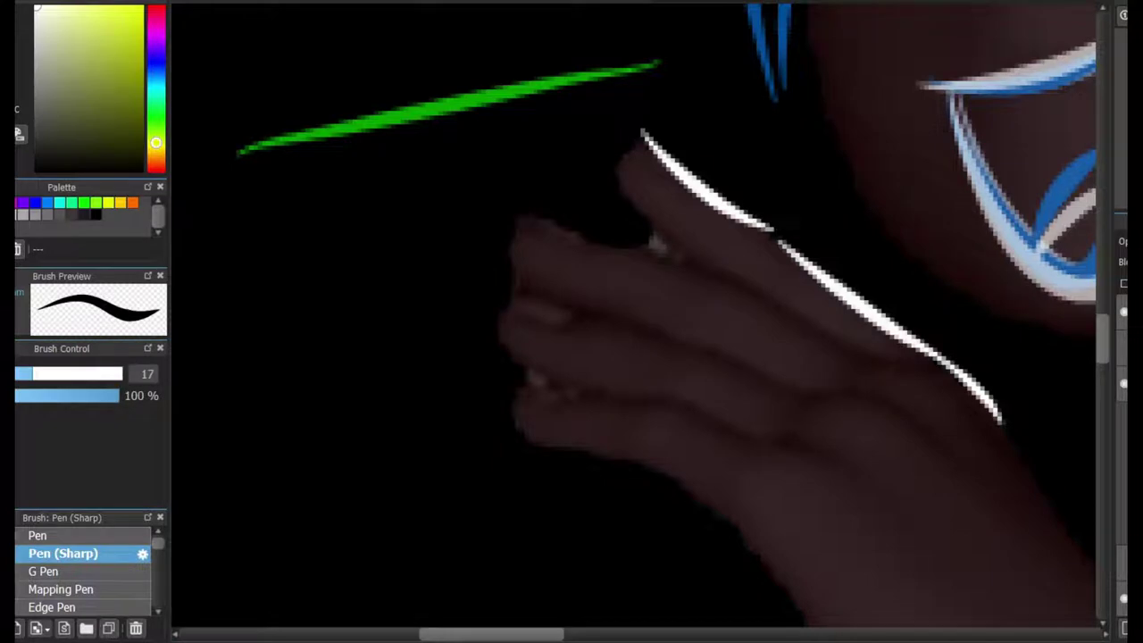
mouse_move(525, 217)
mouse_down()
mouse_move(700, 267)
mouse_move(724, 298)
mouse_move(862, 361)
mouse_up()
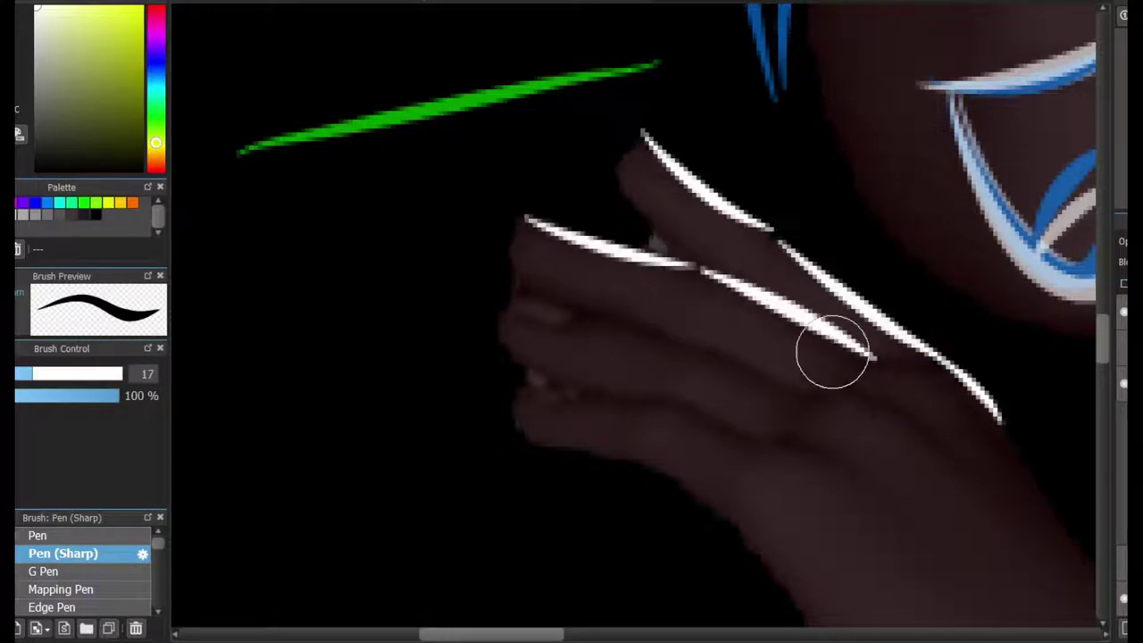
key(ctrl+z)
drag(701, 265, 862, 362)
drag(507, 295, 756, 380)
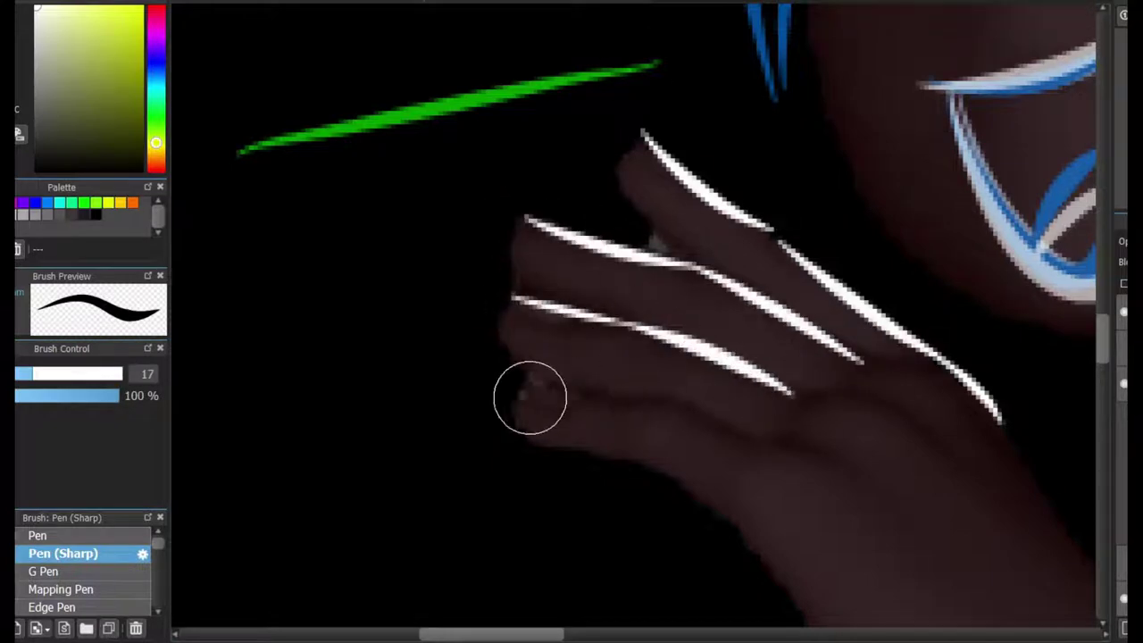
mouse_move(530, 397)
mouse_down()
mouse_move(766, 442)
mouse_move(792, 462)
mouse_up()
Trace the rounded fingertips and undersides of the four fingers in white.
drag(641, 136, 679, 257)
drag(527, 220, 642, 327)
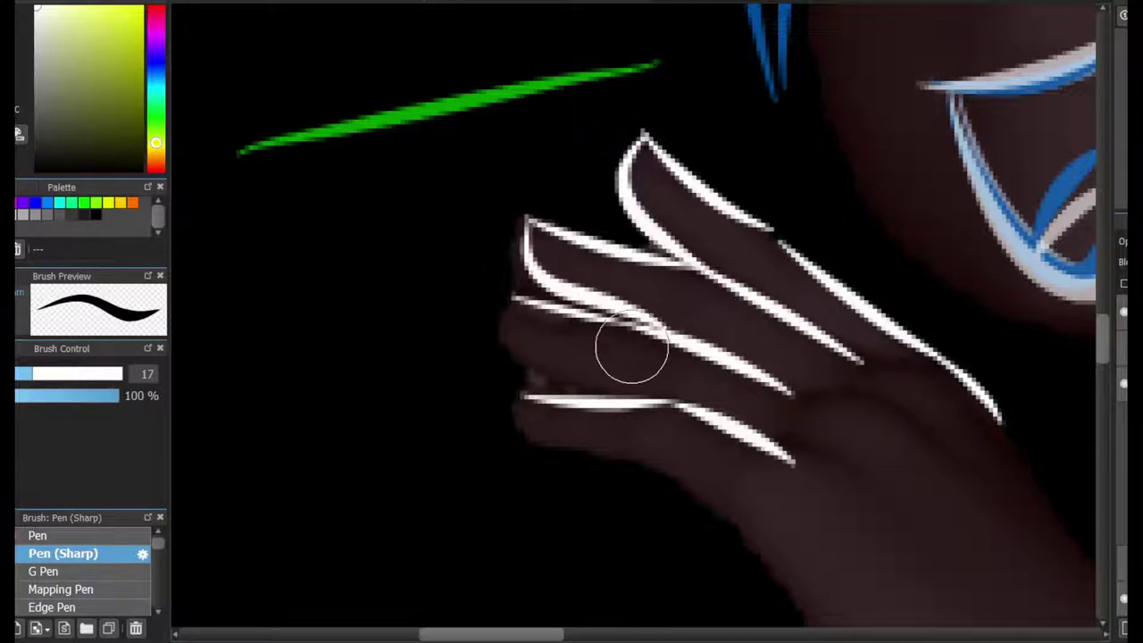
drag(512, 304, 659, 406)
drag(526, 398, 724, 505)
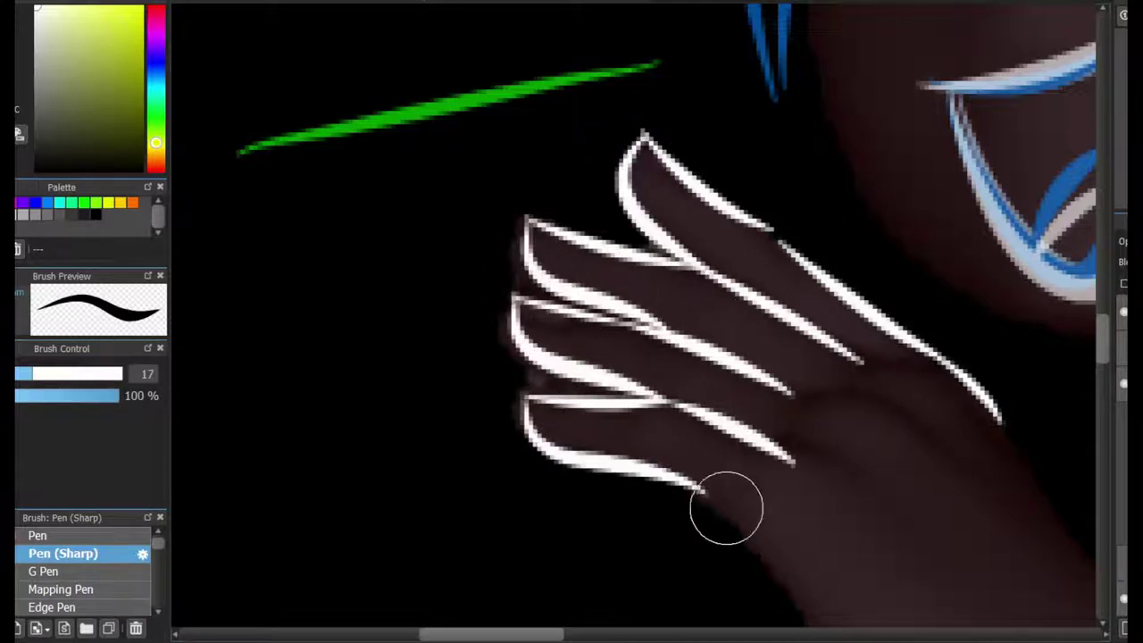
Trace both edges of the hand down to the cuff and add three short curved knuckle lines in white.
scroll(724, 505, down, 5)
scroll(875, 327, up, 4)
drag(777, 168, 902, 356)
key(ctrl+z)
drag(776, 179, 931, 426)
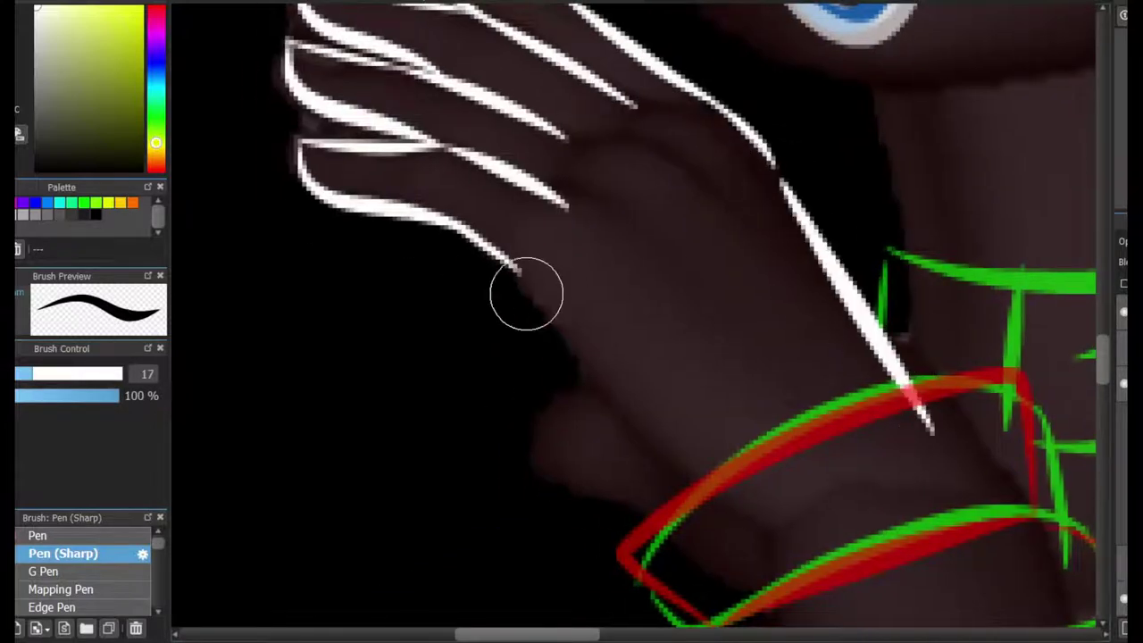
drag(535, 306, 744, 516)
drag(662, 118, 725, 161)
drag(605, 143, 671, 183)
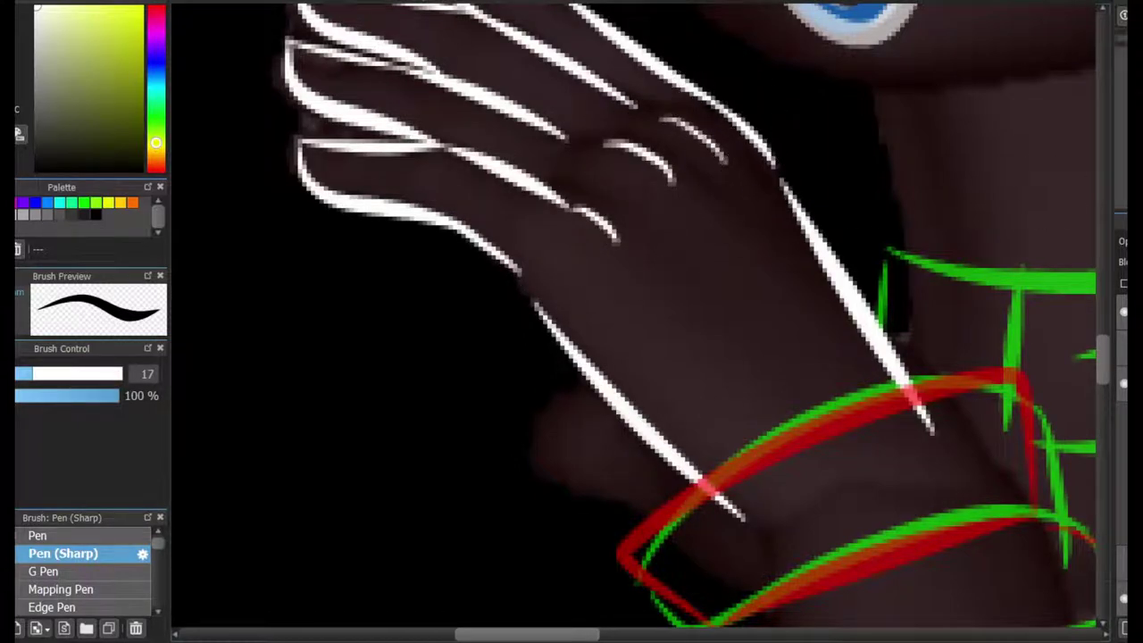
Trace the hair strand beside the face and the jaw line around the chin in white.
scroll(642, 321, up, 6)
mouse_move(657, 55)
mouse_down()
mouse_move(675, 383)
mouse_move(699, 426)
mouse_move(678, 322)
mouse_move(490, 102)
mouse_move(804, 402)
mouse_up()
key(ctrl+z)
key(ctrl+z)
drag(492, 43, 950, 371)
key(ctrl+z)
key(ctrl+z)
mouse_move(508, 68)
mouse_down()
mouse_move(811, 385)
mouse_move(946, 375)
mouse_up()
Erase the jaw line's ends where they overlap the glasses lens and the hair strands.
drag(808, 341, 881, 350)
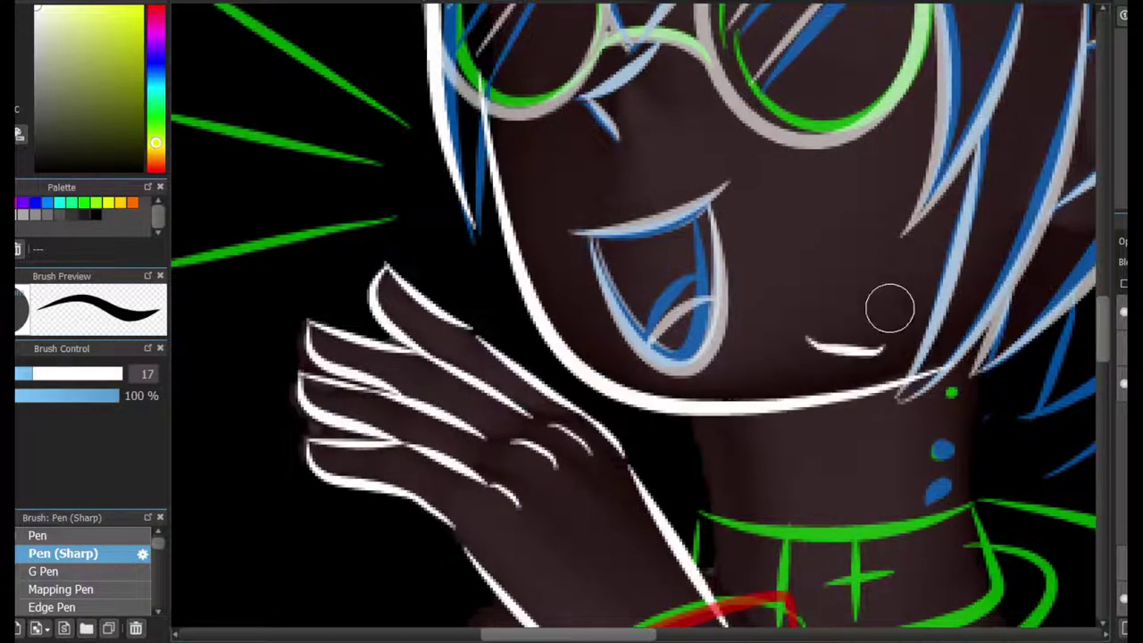
drag(890, 308, 1042, 486)
key(e)
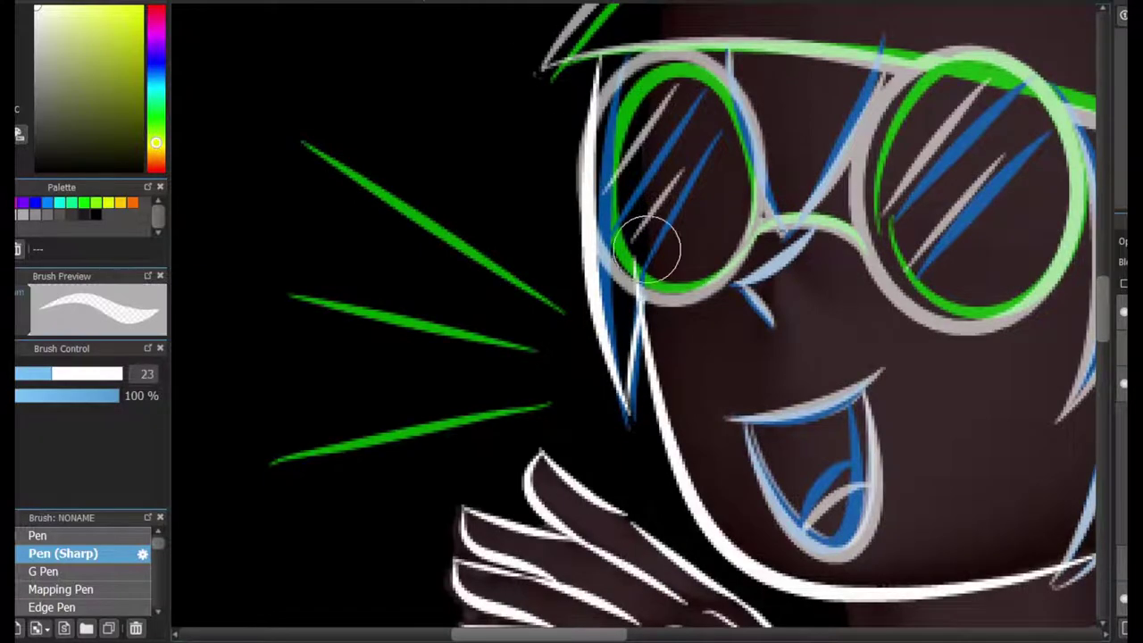
drag(676, 301, 498, 69)
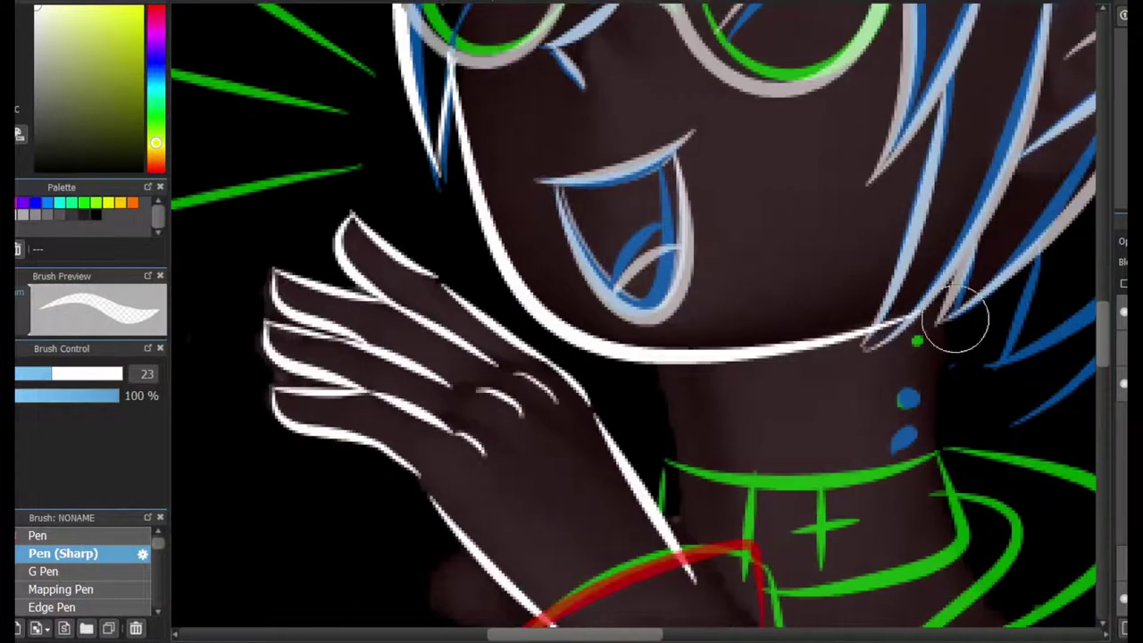
Trace the upper, side and lower edges of the collar band in white.
key(b)
mouse_move(625, 357)
mouse_down()
mouse_move(678, 170)
mouse_move(527, 169)
mouse_up()
scroll(678, 170, up, 2)
mouse_move(464, 284)
mouse_down()
mouse_move(709, 256)
mouse_move(933, 357)
mouse_up()
drag(556, 433, 927, 351)
key(ctrl+z)
mouse_move(663, 345)
mouse_down()
mouse_move(744, 488)
mouse_move(719, 487)
mouse_up()
Trace both sides of the neck from the jaw down to the collar in white.
drag(942, 120, 937, 359)
key(ctrl+z)
drag(934, 165, 928, 357)
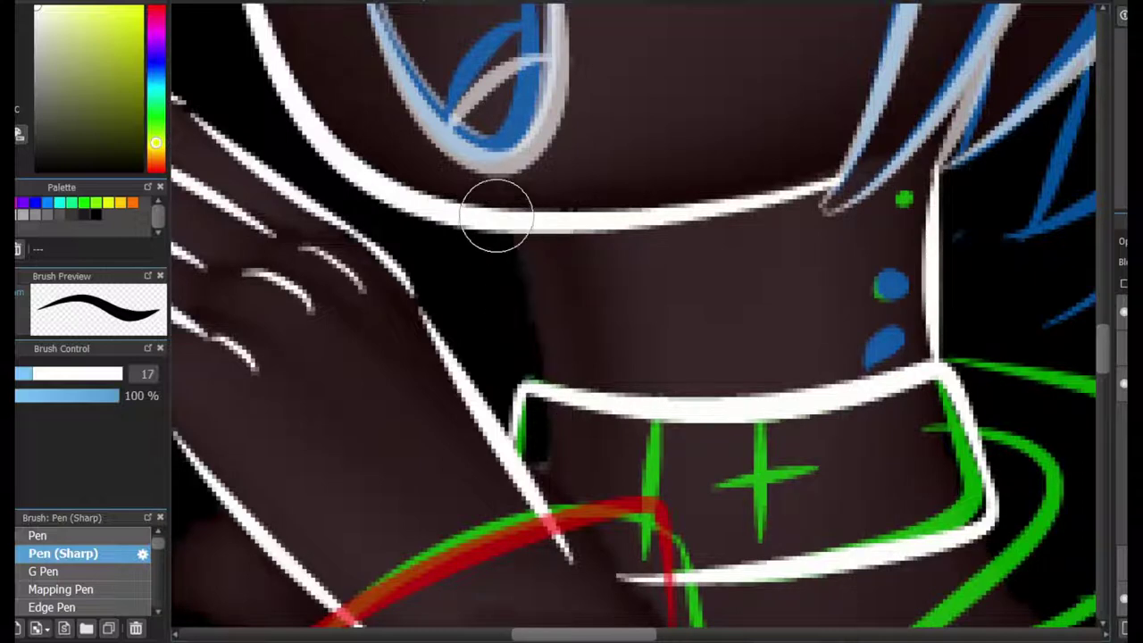
drag(514, 232, 537, 383)
Draw two vertical white lines down the collar band and a short crossbar over the right one.
drag(808, 416, 804, 551)
drag(778, 470, 855, 464)
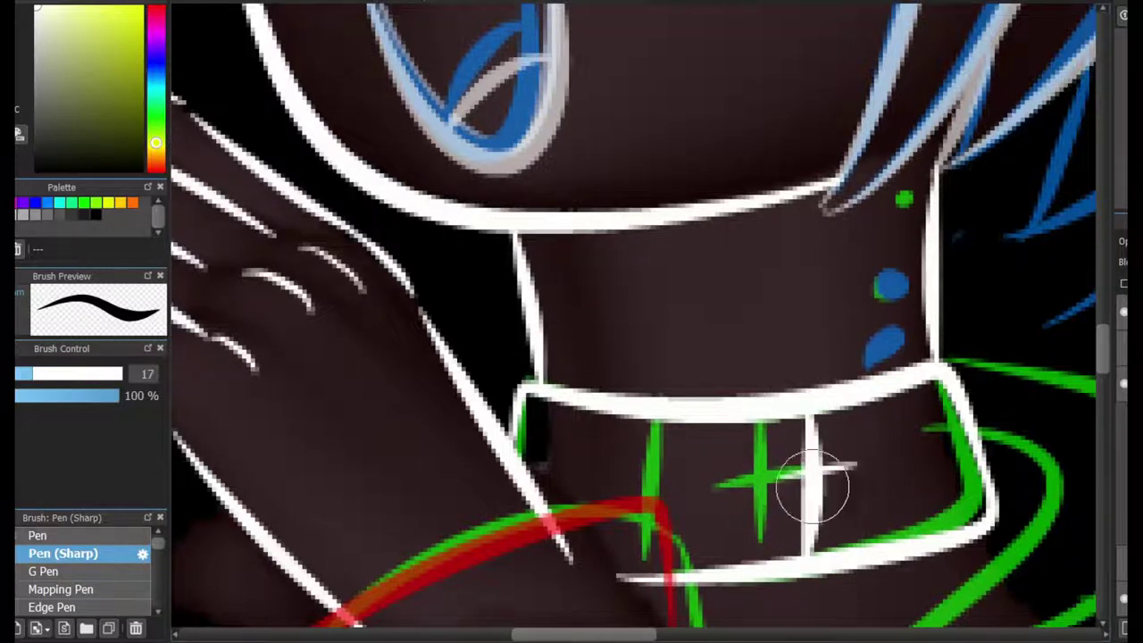
drag(740, 420, 740, 562)
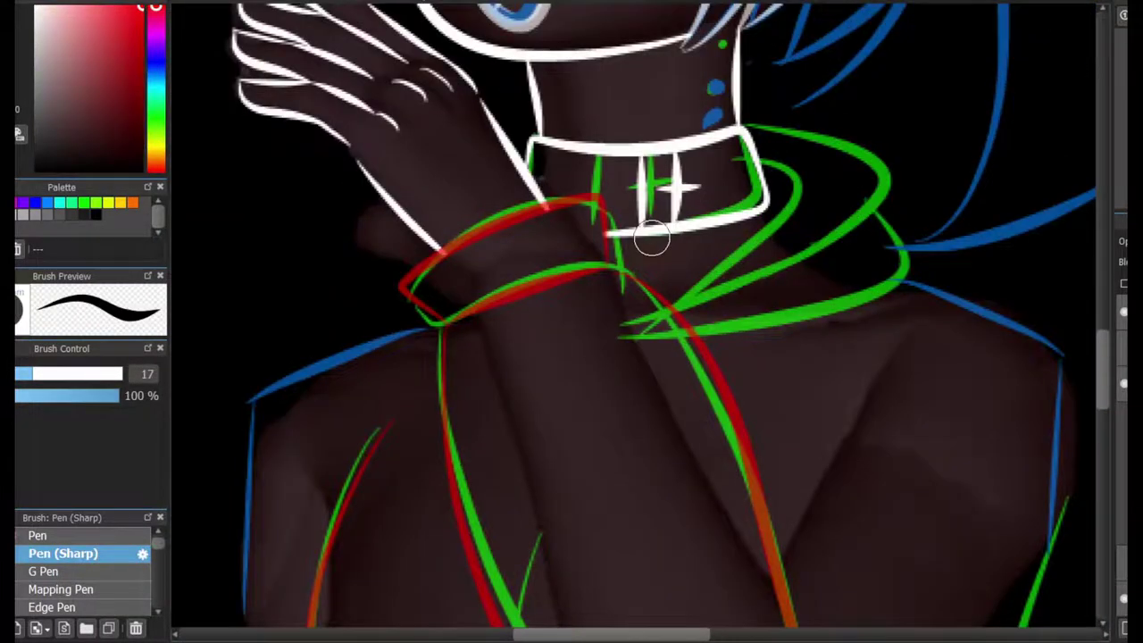
Trace the three straight lines radiating beside the face above the hand in white.
scroll(652, 240, down, 3)
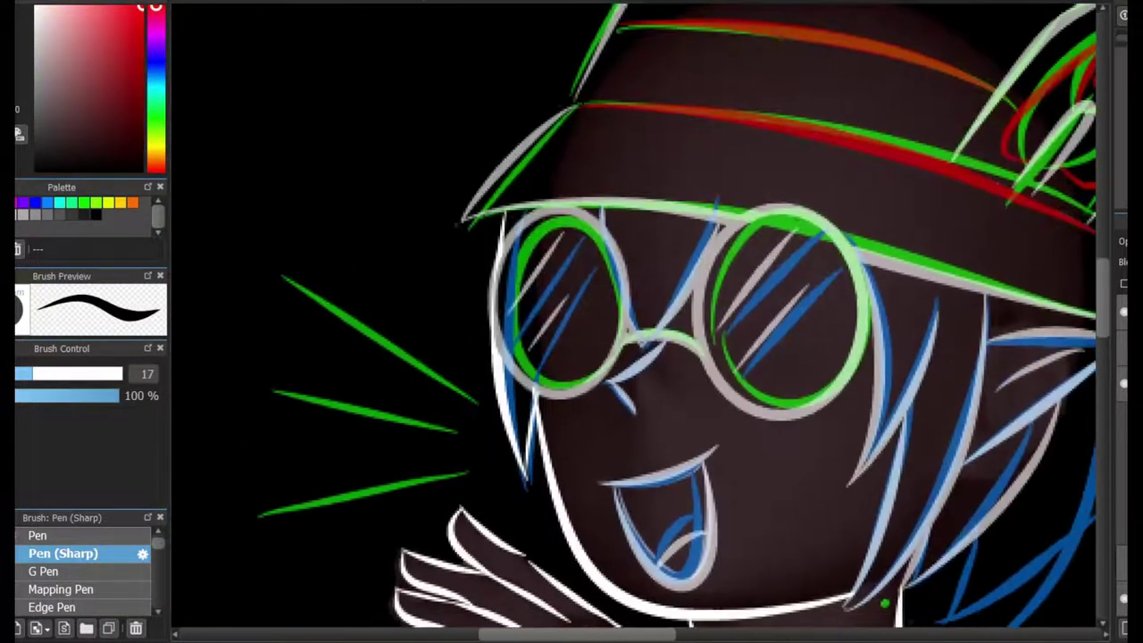
scroll(1016, 143, up, 3)
drag(708, 378, 514, 252)
drag(689, 406, 505, 366)
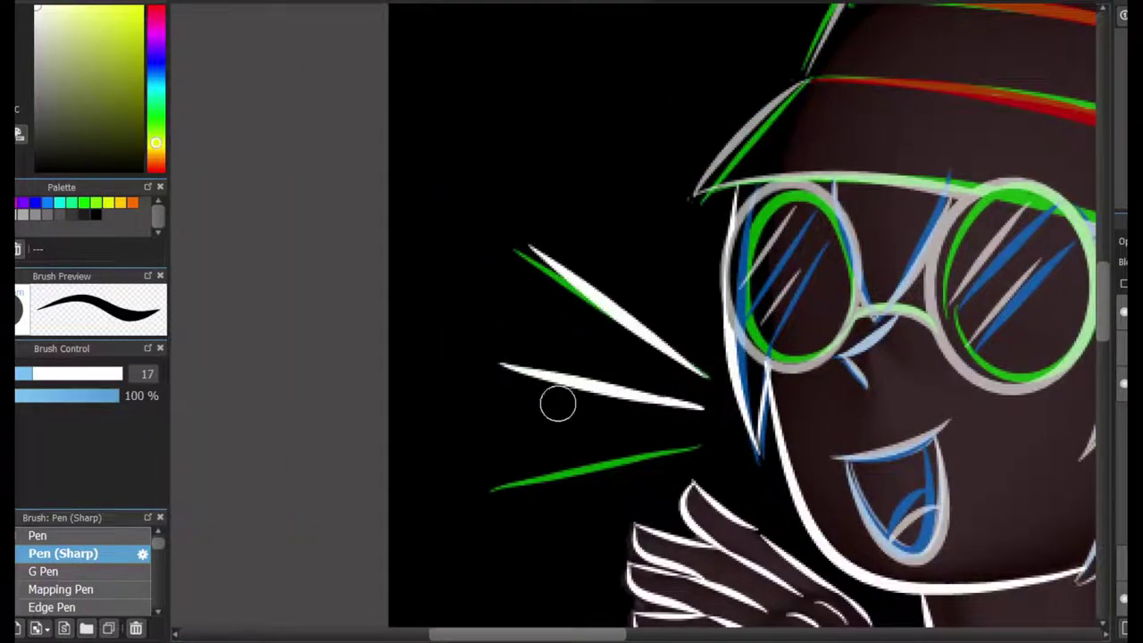
drag(701, 447, 491, 489)
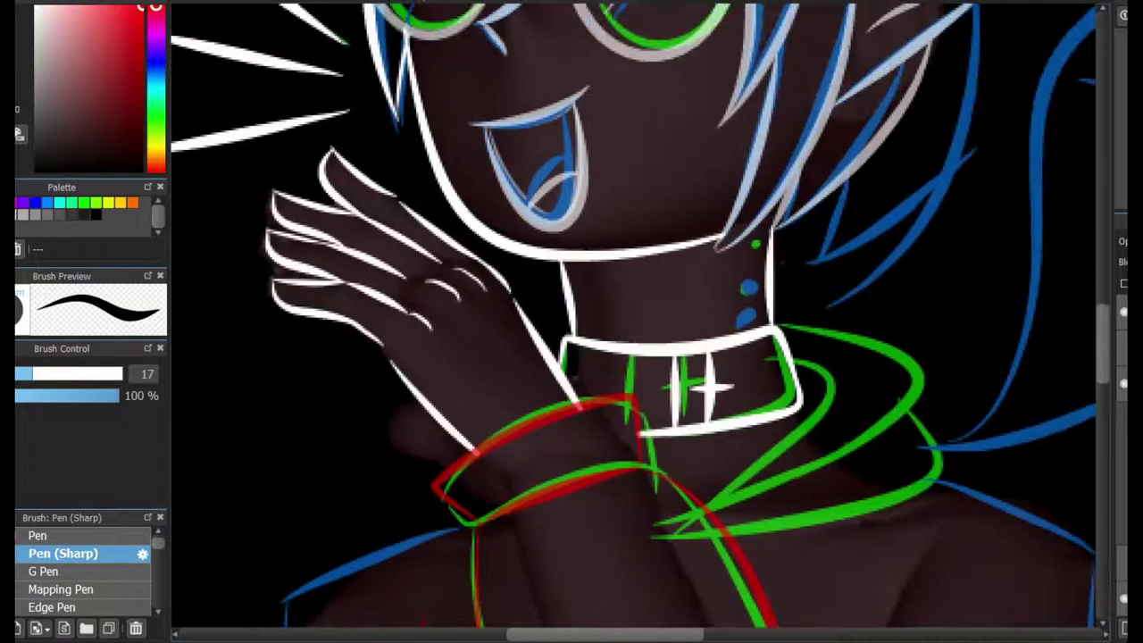
Switch to red and place small dots over the two blue marks on the neck.
scroll(718, 264, up, 3)
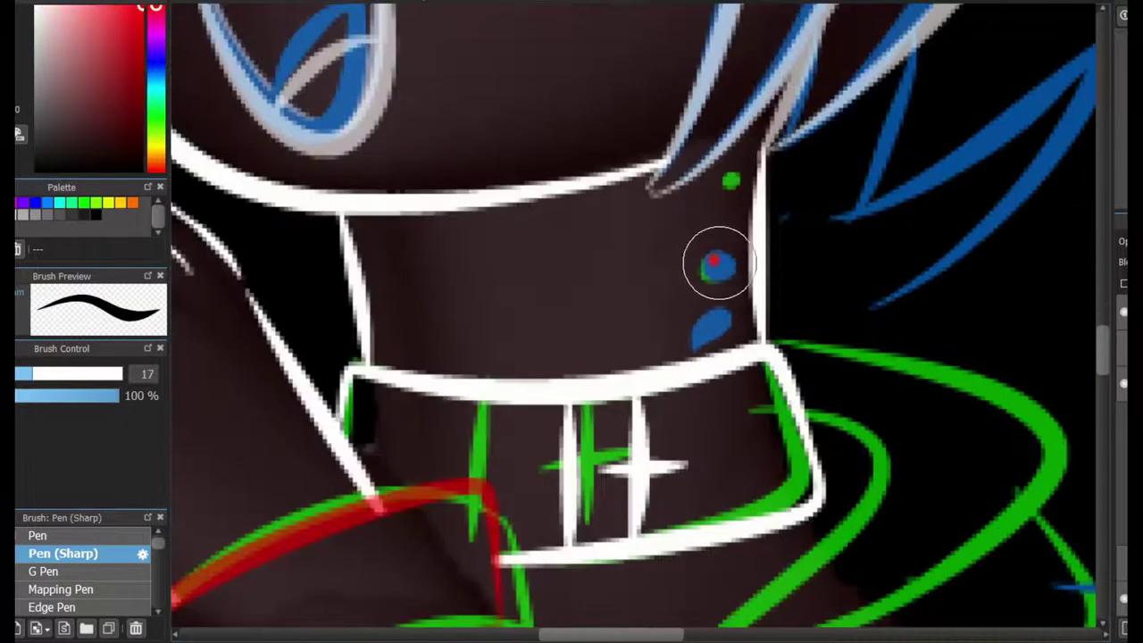
scroll(725, 291, down, 5)
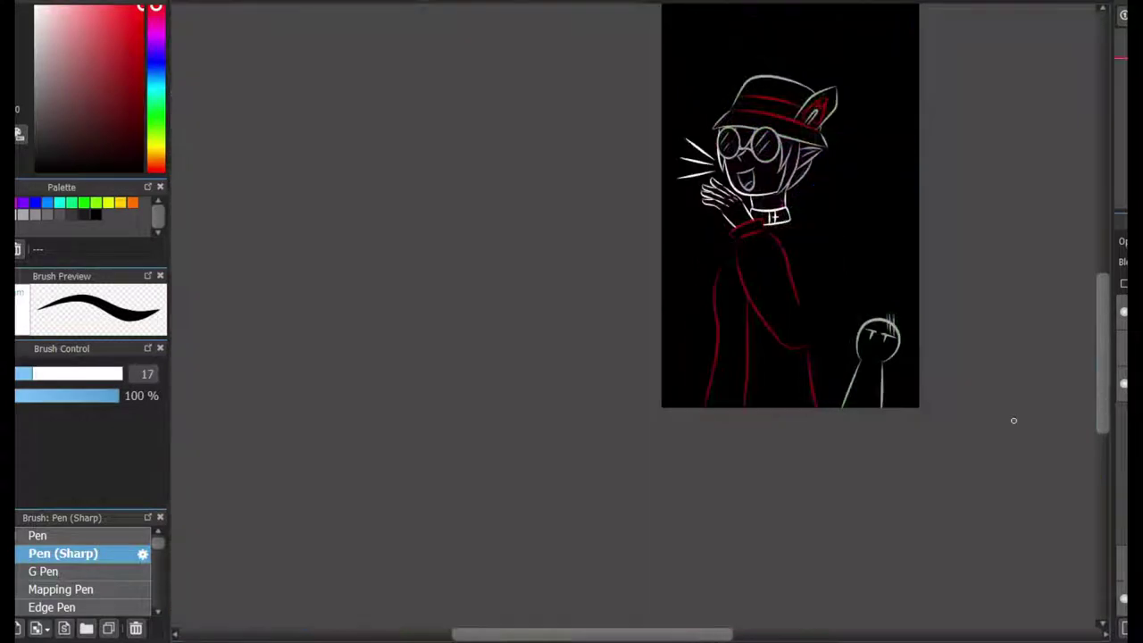
scroll(1013, 421, up, 2)
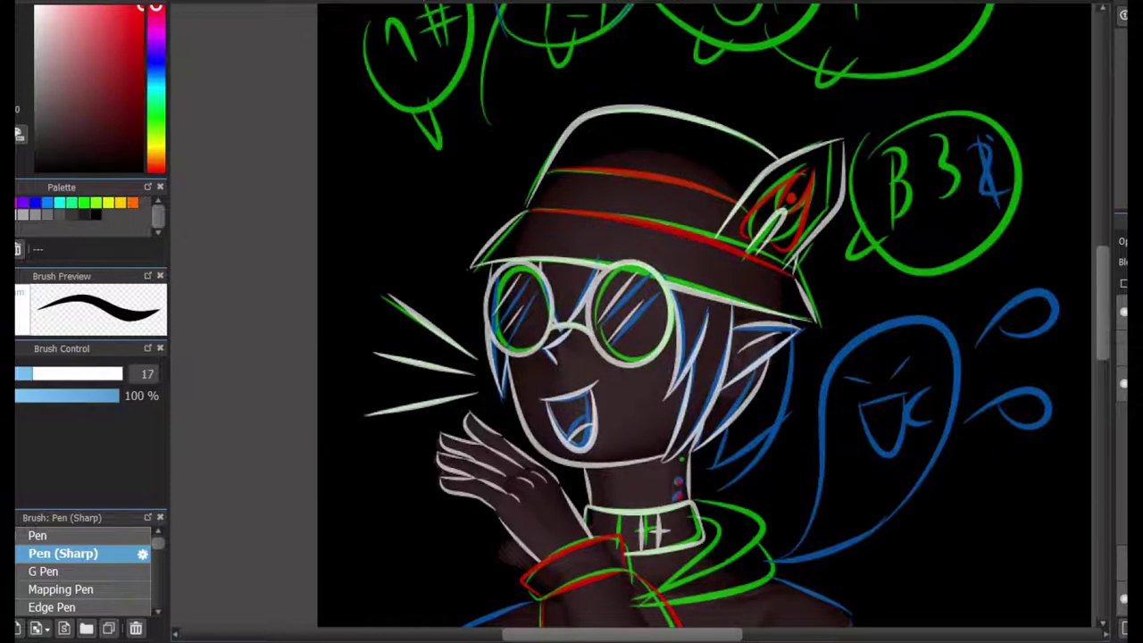
scroll(705, 322, down, 5)
Trace the scarf's loops around the collar and the adjoining shoulder down to the upper sleeve in red.
scroll(478, 243, up, 8)
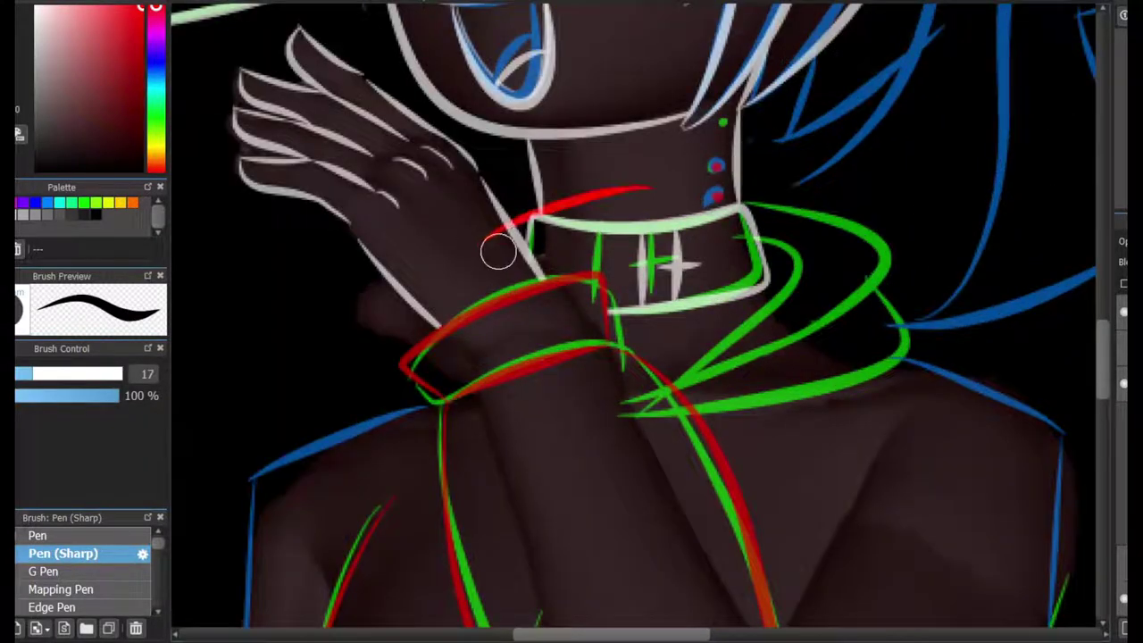
drag(728, 239, 638, 408)
drag(536, 206, 893, 294)
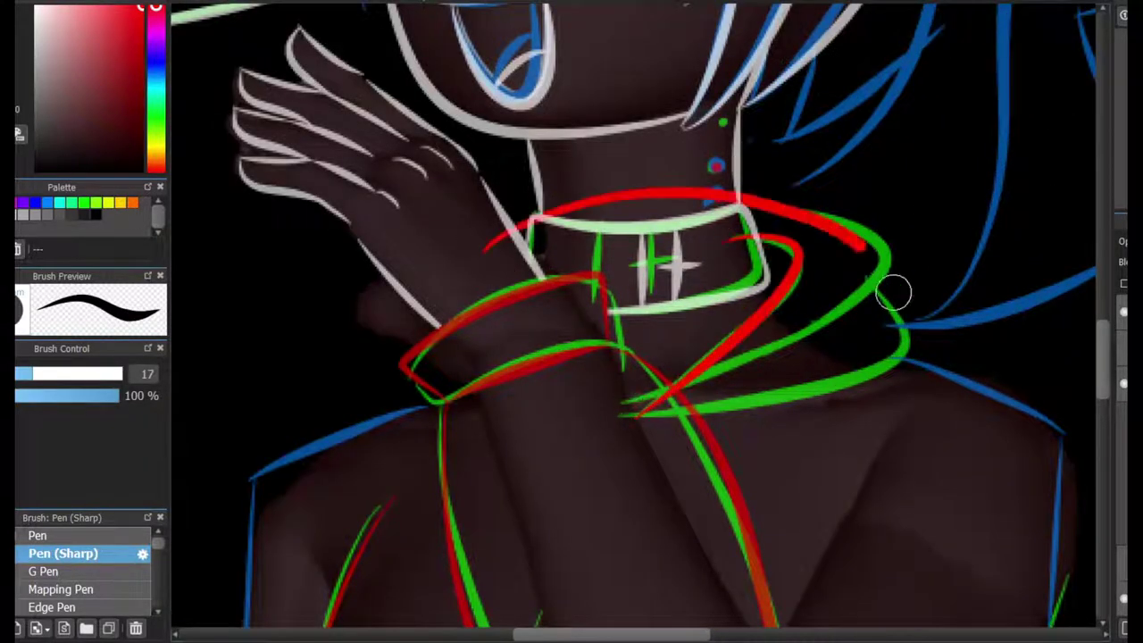
key(ctrl+z)
drag(457, 237, 607, 427)
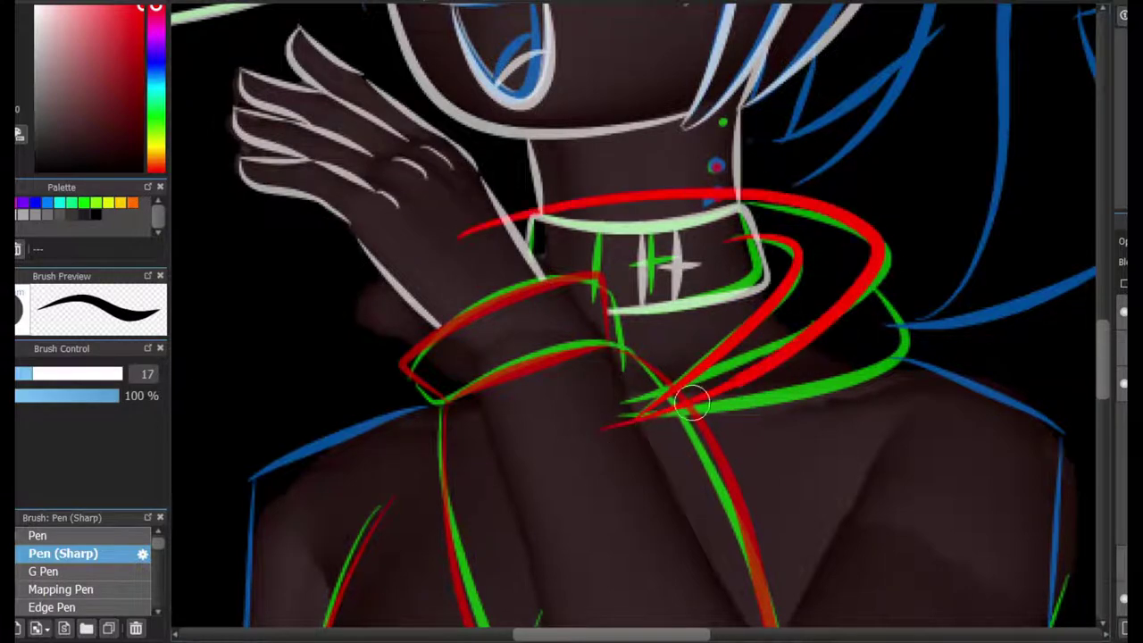
drag(910, 328, 607, 451)
mouse_move(987, 340)
mouse_down()
mouse_move(880, 135)
mouse_move(960, 290)
mouse_up()
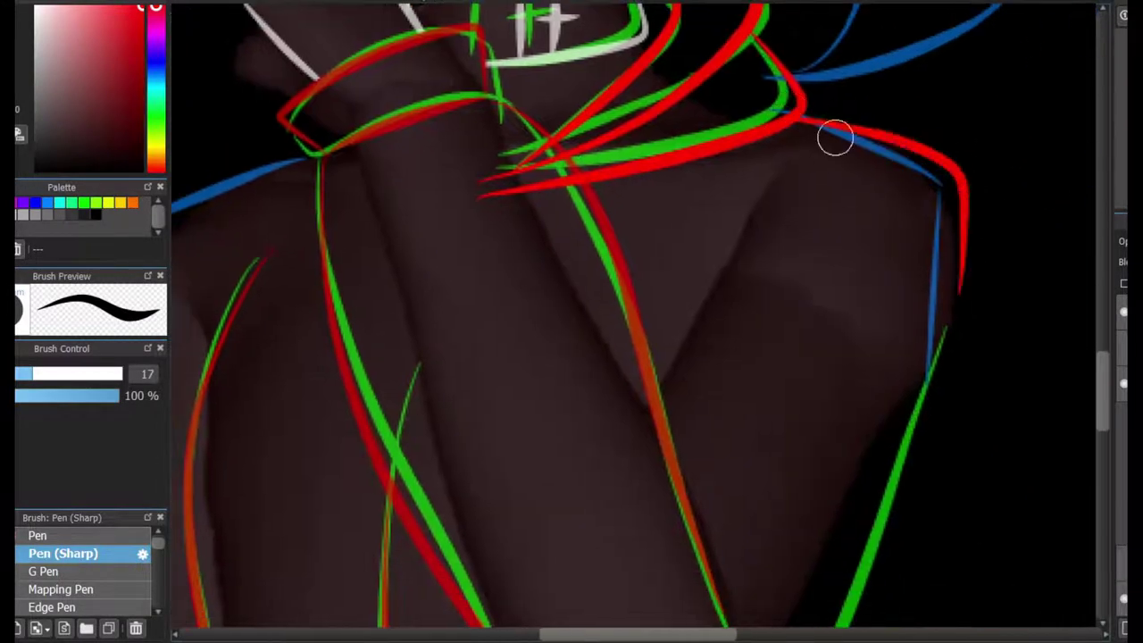
drag(937, 362, 786, 170)
drag(898, 98, 714, 468)
key(ctrl+z)
drag(840, 258, 714, 473)
key(ctrl+z)
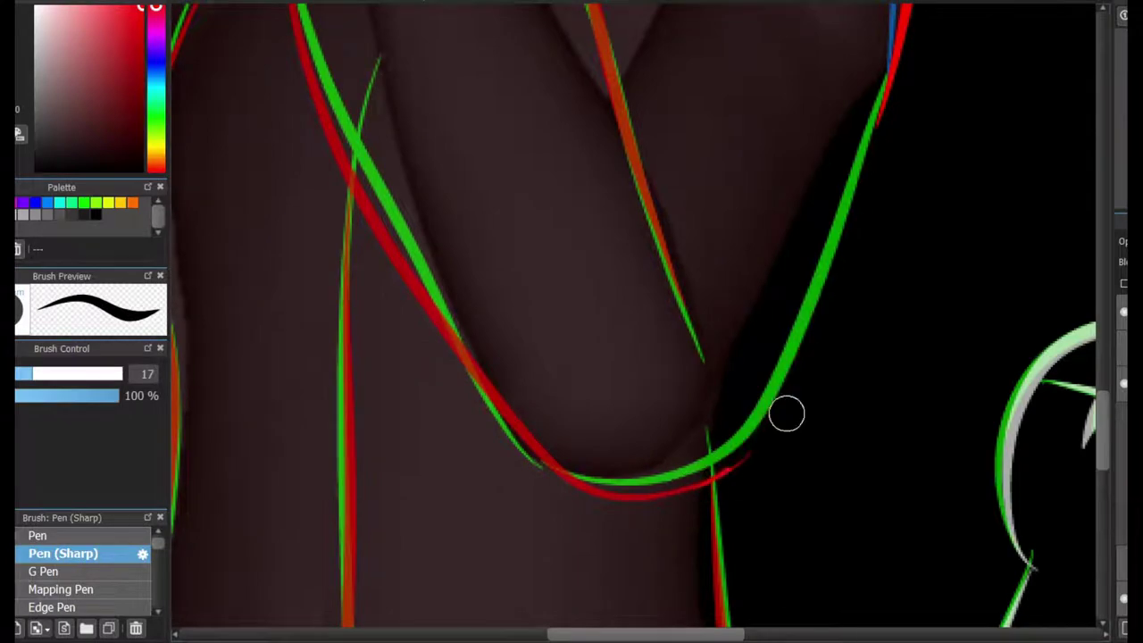
mouse_move(884, 98)
mouse_down()
mouse_move(728, 469)
mouse_move(865, 151)
mouse_move(1089, 616)
mouse_up()
key(ctrl+z)
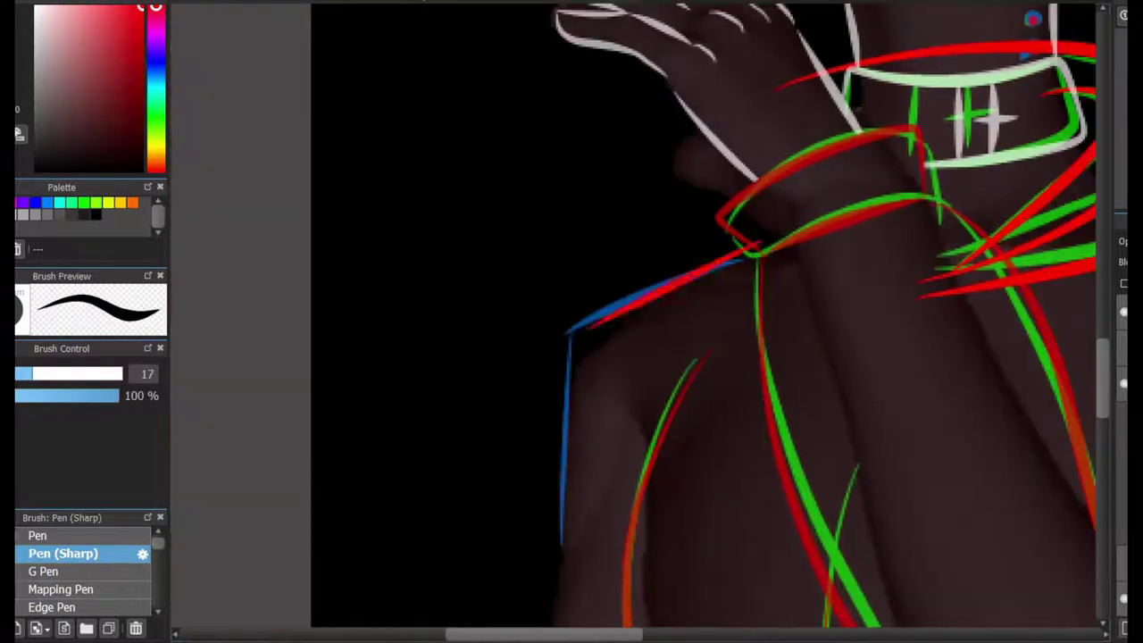
Trace the other shoulder from below the cuff and the outer sleeve edge down the arm in red.
mouse_move(763, 237)
mouse_down()
mouse_move(532, 616)
mouse_move(544, 571)
mouse_up()
key(ctrl+z)
key(ctrl+z)
drag(734, 250, 557, 551)
key(ctrl+z)
drag(604, 459, 679, 179)
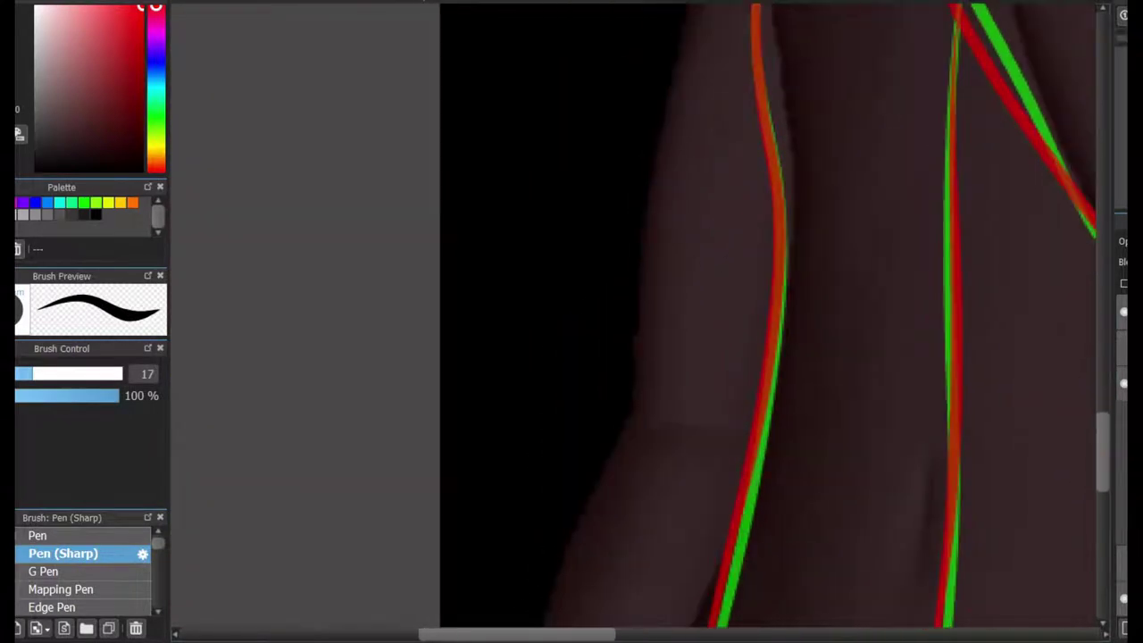
scroll(706, 100, down, 2)
scroll(603, 530, down, 2)
scroll(603, 530, up, 4)
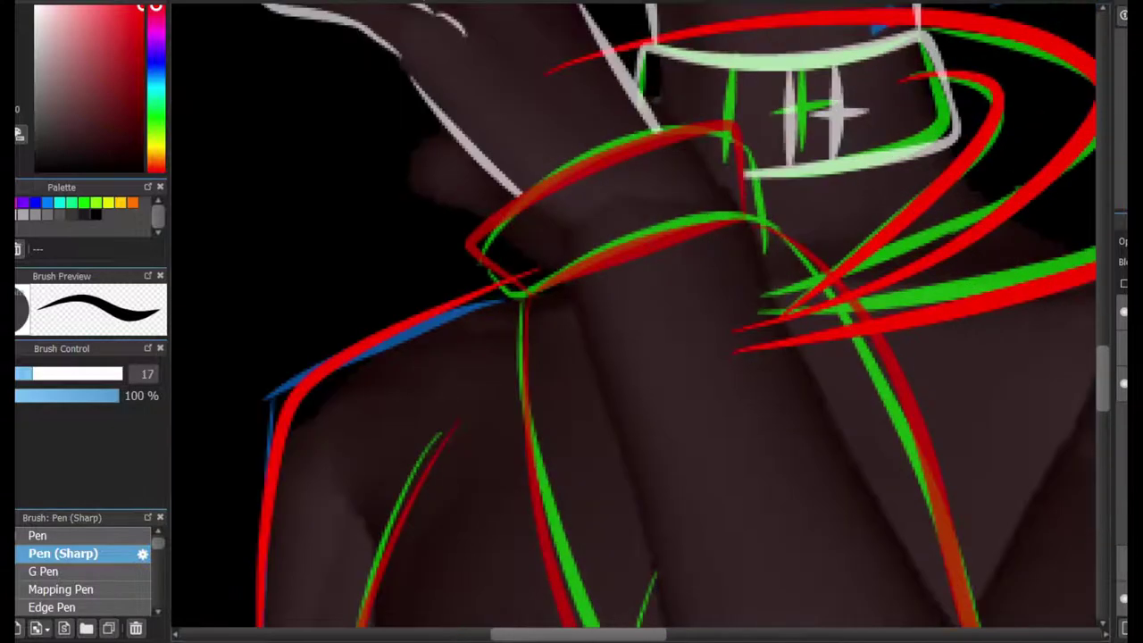
Erase the red scarf and shoulder lines where they cross the hand, cuff, forearm and neck.
click(37, 534)
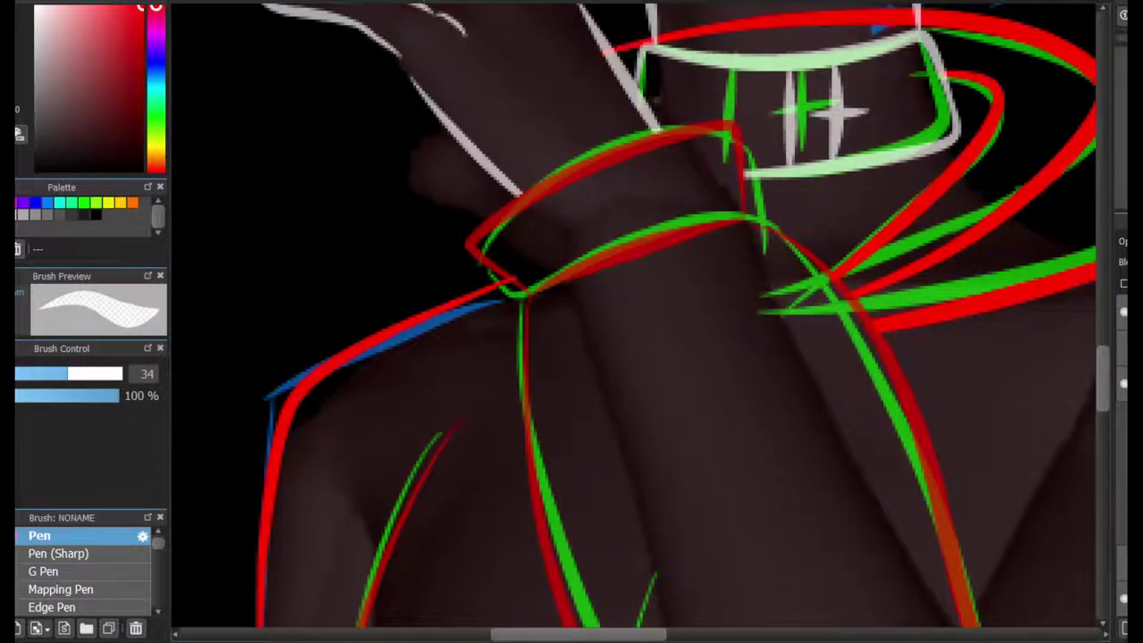
mouse_move(678, 65)
mouse_down()
mouse_move(580, 395)
mouse_move(802, 375)
mouse_up()
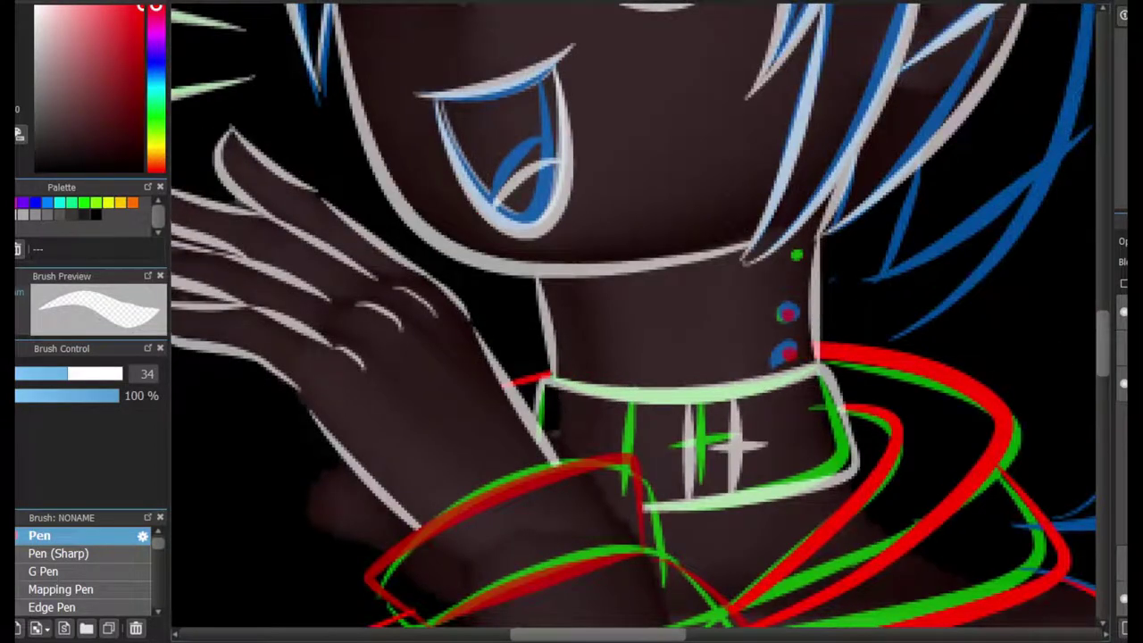
Trace the hair lock behind the pointed ear in white with Pen (Sharp) and erase where it crosses the hat brim.
key(b)
drag(870, 120, 728, 540)
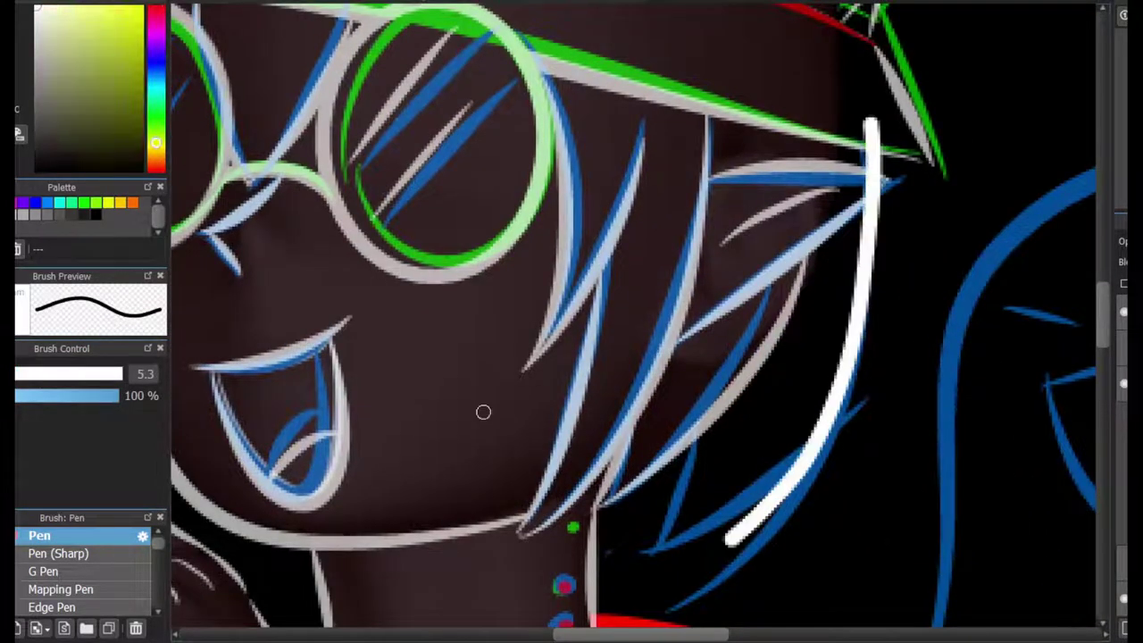
click(63, 553)
key(ctrl+z)
drag(870, 116, 683, 527)
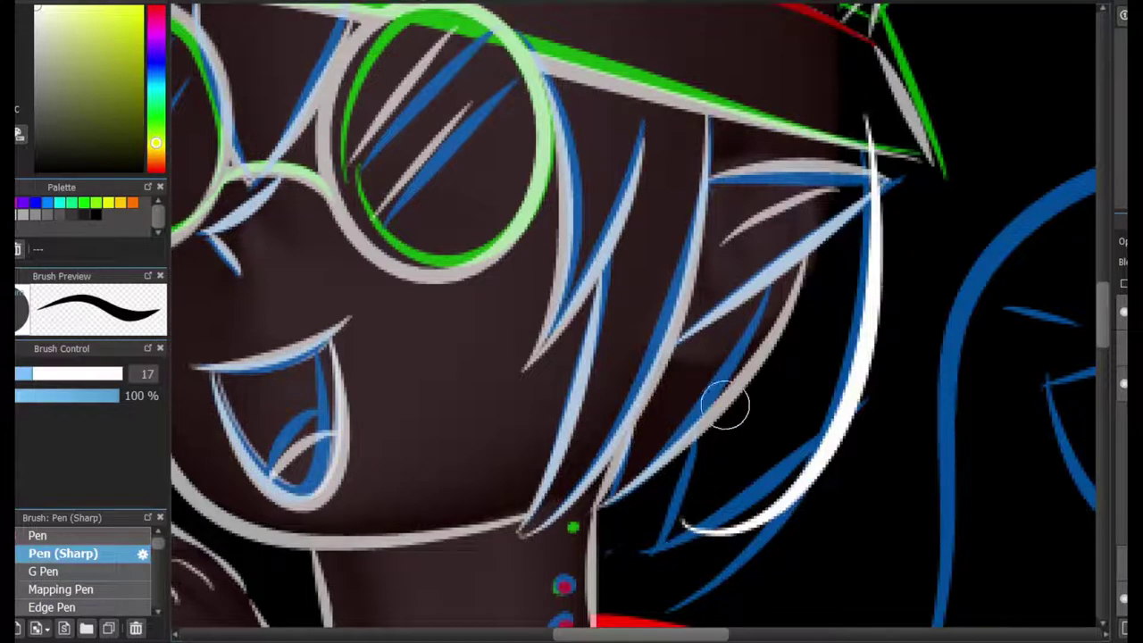
drag(725, 406, 668, 525)
key(bracketright)
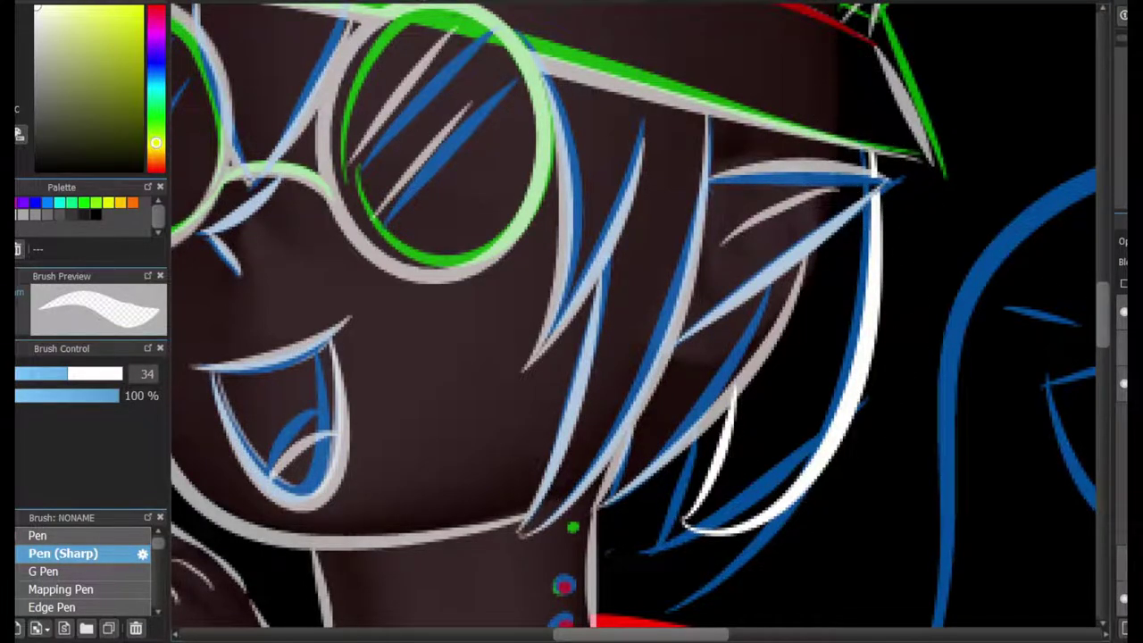
scroll(625, 321, down, 5)
scroll(587, 352, down, 4)
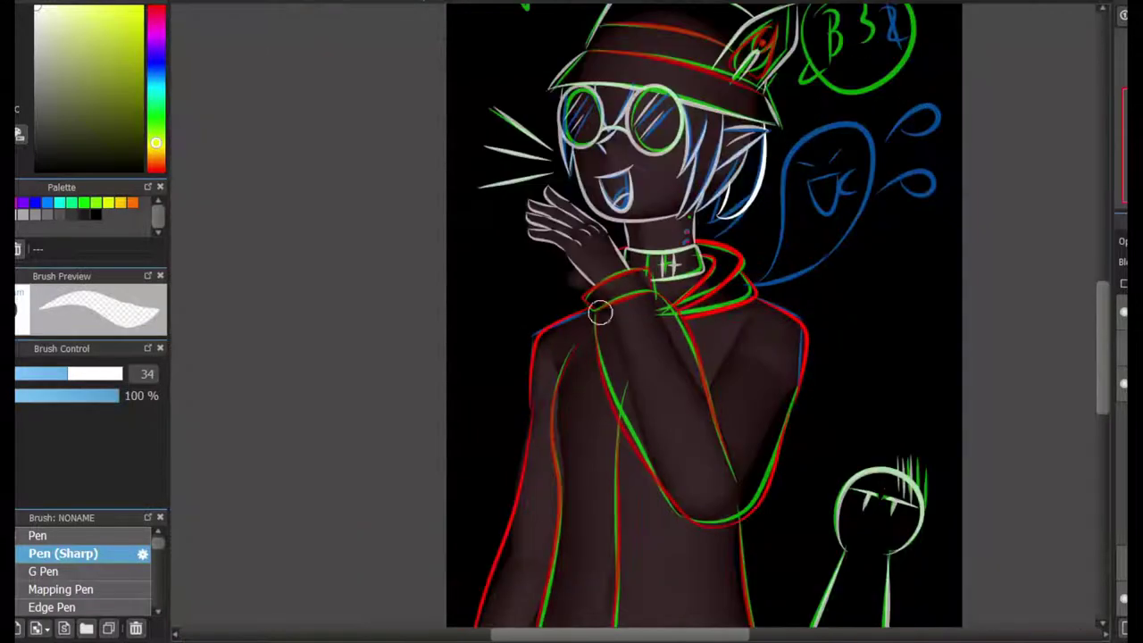
Trace the ghost beside the head in white, with its curved body outline, open mouth and the small hand next to it.
key(bracketleft)
scroll(848, 211, up, 3)
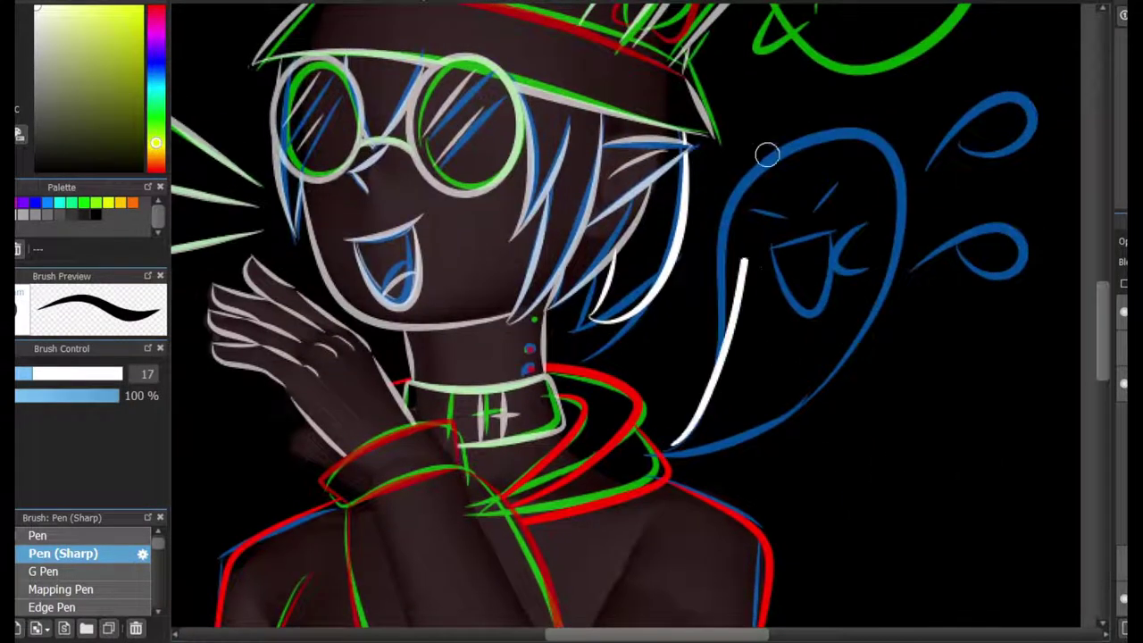
scroll(779, 259, up, 2)
drag(773, 239, 845, 345)
key(ctrl+z)
mouse_move(864, 219)
mouse_down()
mouse_move(774, 242)
mouse_move(862, 225)
mouse_up()
drag(906, 207, 874, 270)
mouse_move(880, 74)
mouse_down()
mouse_move(697, 342)
mouse_move(941, 297)
mouse_up()
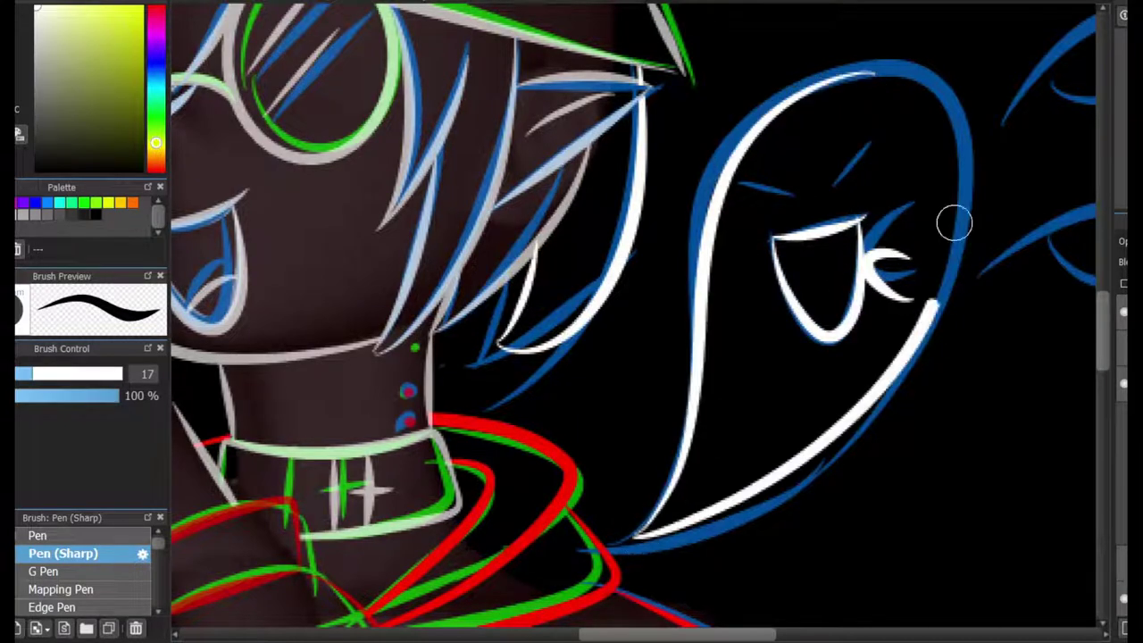
drag(954, 222, 883, 73)
Draw the ghost's two slanted eyes in red above its mouth.
scroll(880, 163, up, 2)
key(x)
drag(604, 235, 696, 280)
mouse_move(869, 178)
mouse_down()
mouse_move(776, 286)
mouse_move(811, 267)
mouse_up()
Draw three short white lines radiating outward from the ghost's outer side.
scroll(803, 214, down, 3)
scroll(803, 268, down, 2)
scroll(798, 289, up, 4)
drag(797, 457, 855, 441)
key(ctrl+z)
key(ctrl+z)
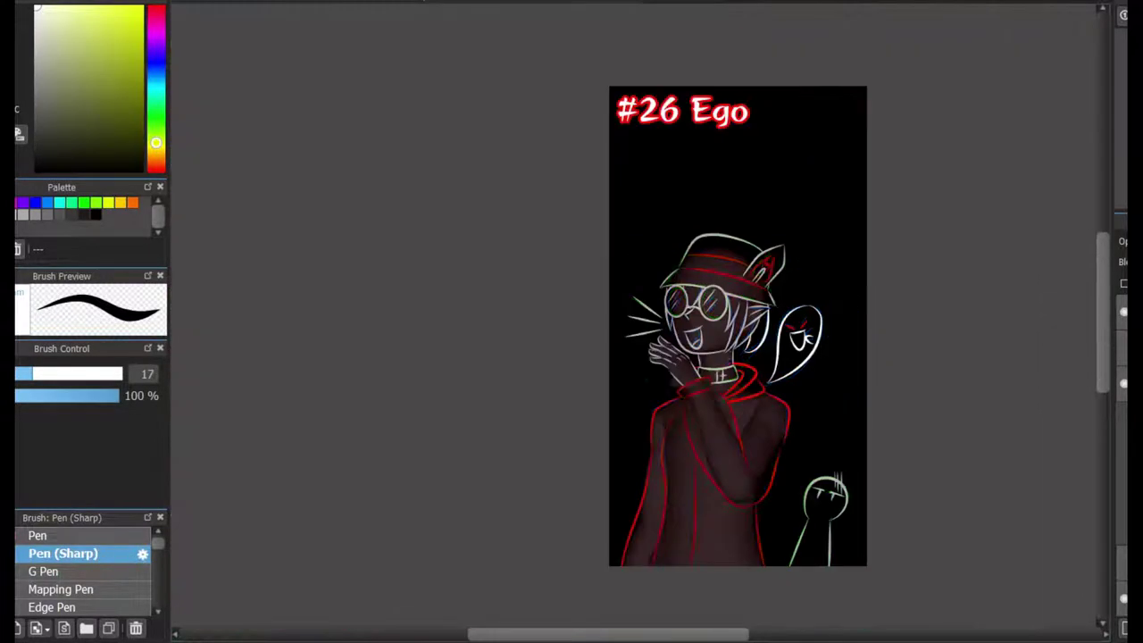
scroll(1065, 364, up, 3)
scroll(1065, 364, down, 3)
scroll(924, 339, up, 4)
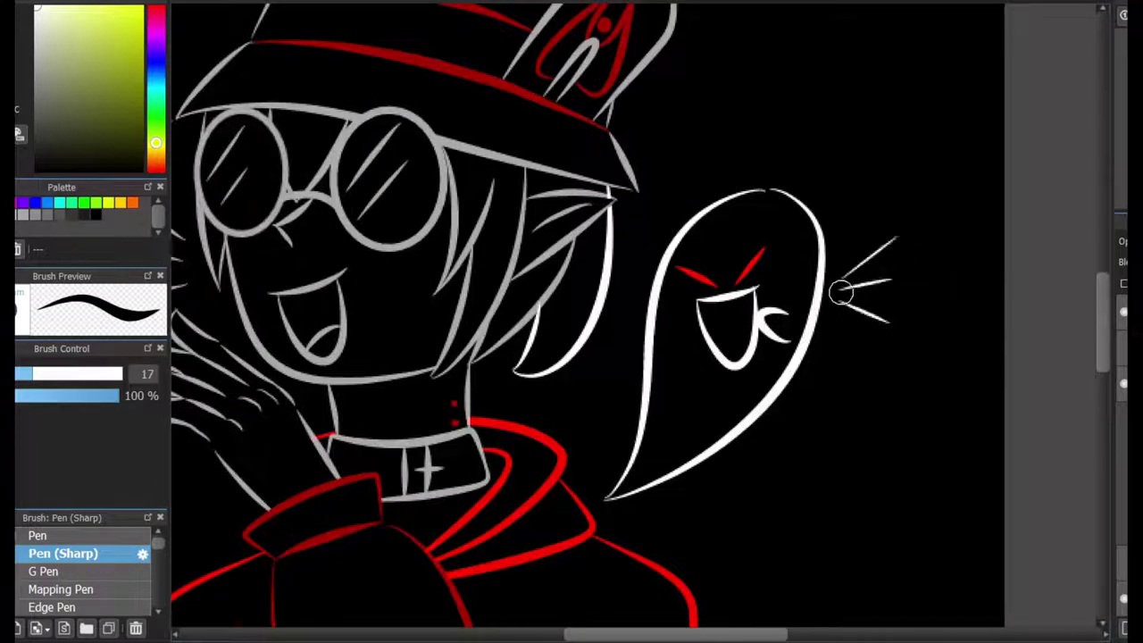
Select the ghost together with its radiating lines, shift it slightly upward and clear the selection.
drag(630, 154, 937, 406)
drag(630, 406, 786, 477)
drag(591, 444, 662, 509)
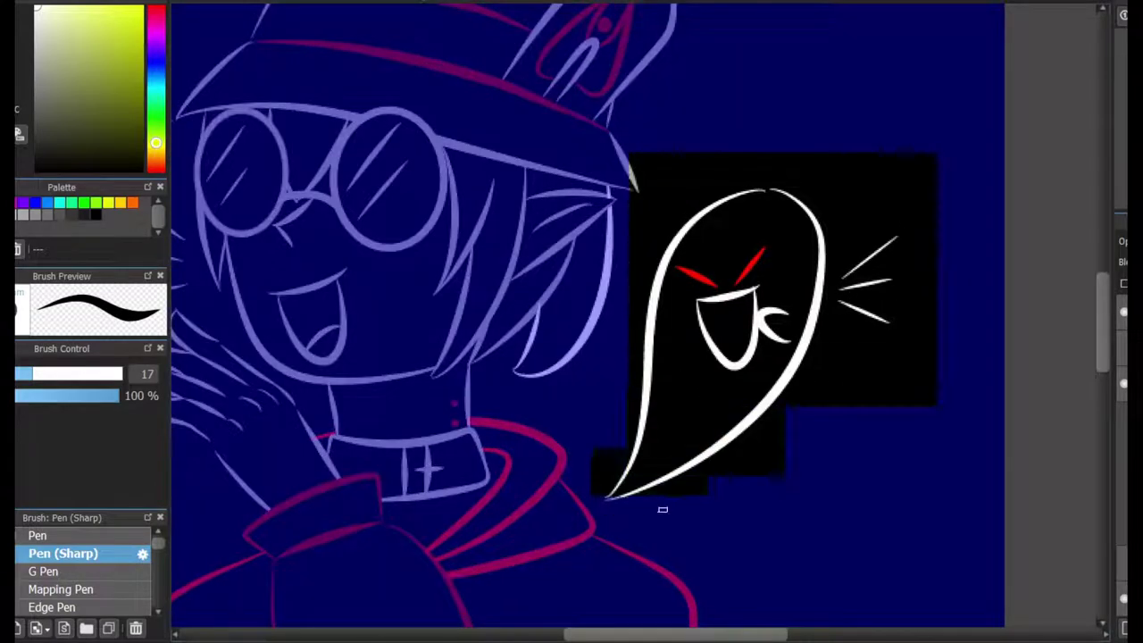
scroll(587, 314, down, 2)
key(ctrl+d)
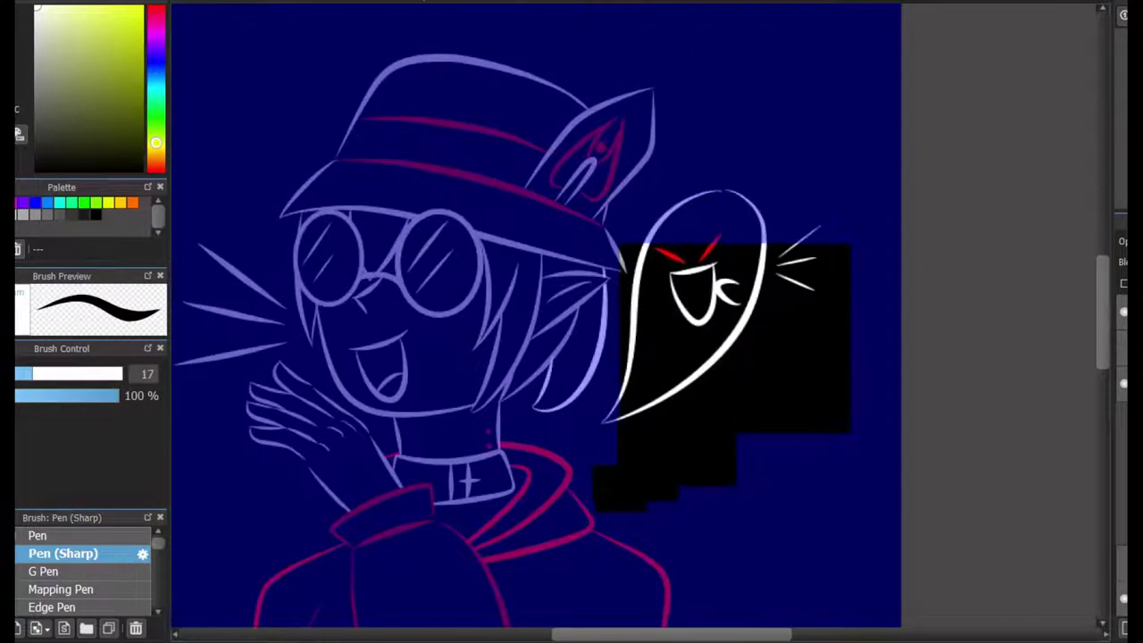
scroll(536, 321, down, 3)
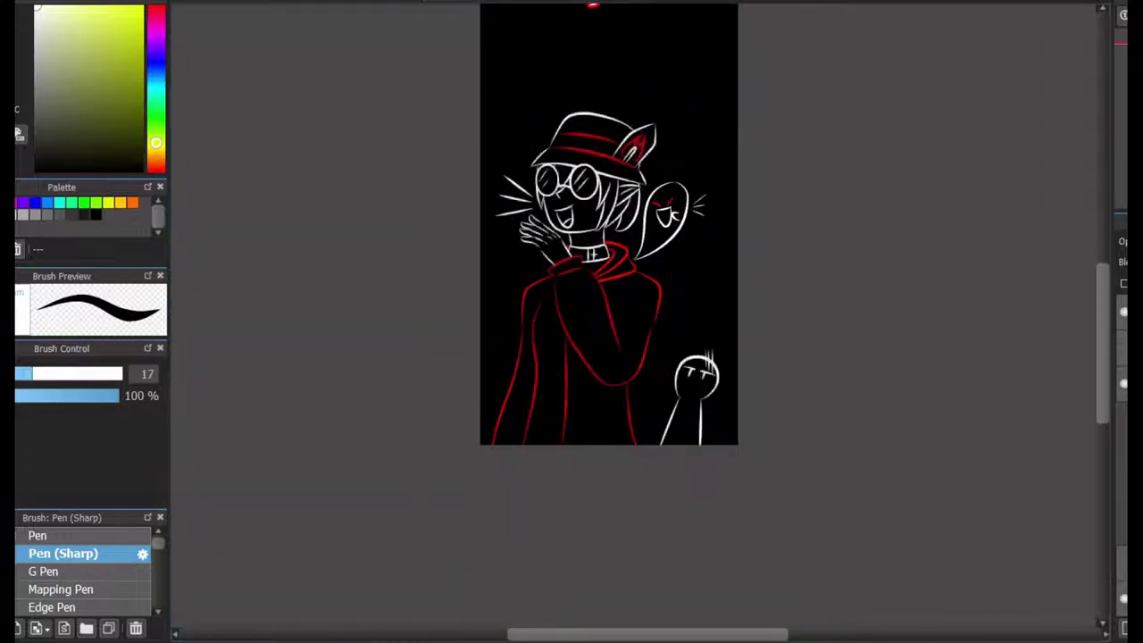
Draw a large white bubble oval above the hat and place a reduced, rotated copy around the sketched number-sign bubble.
scroll(715, 268, up, 2)
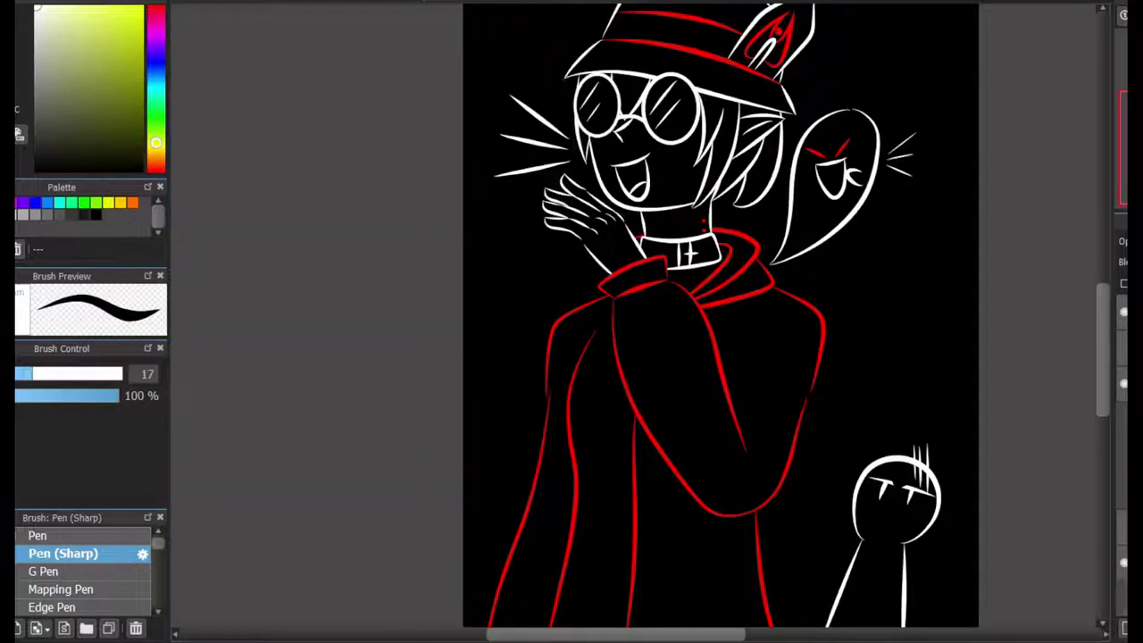
scroll(724, 428, down, 2)
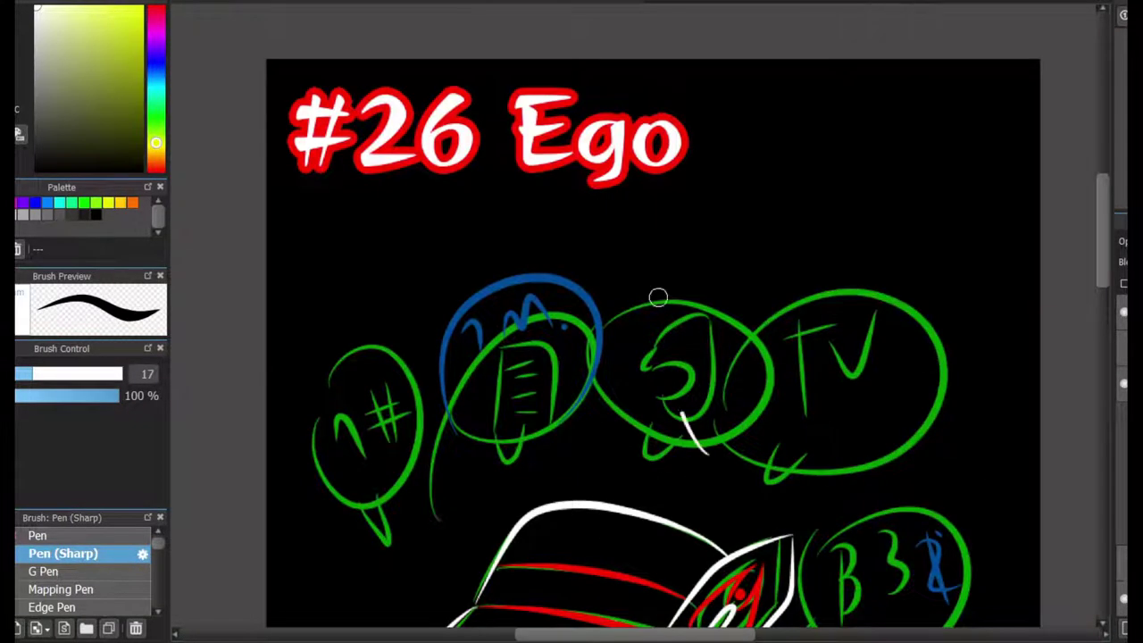
drag(689, 461, 752, 485)
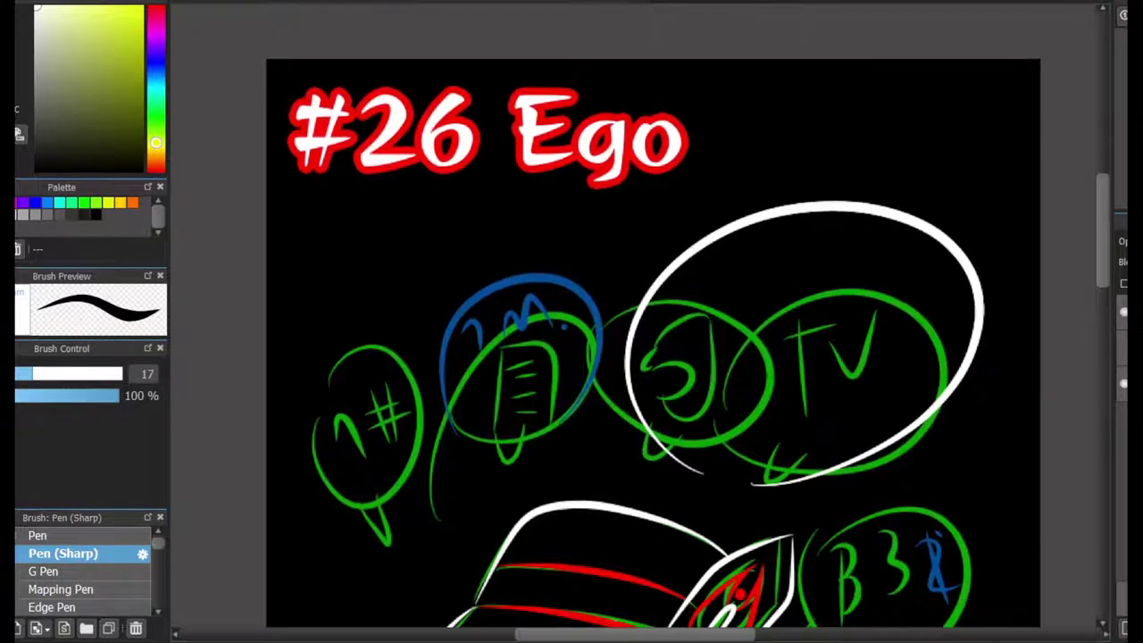
key(ctrl+t)
drag(803, 344, 408, 440)
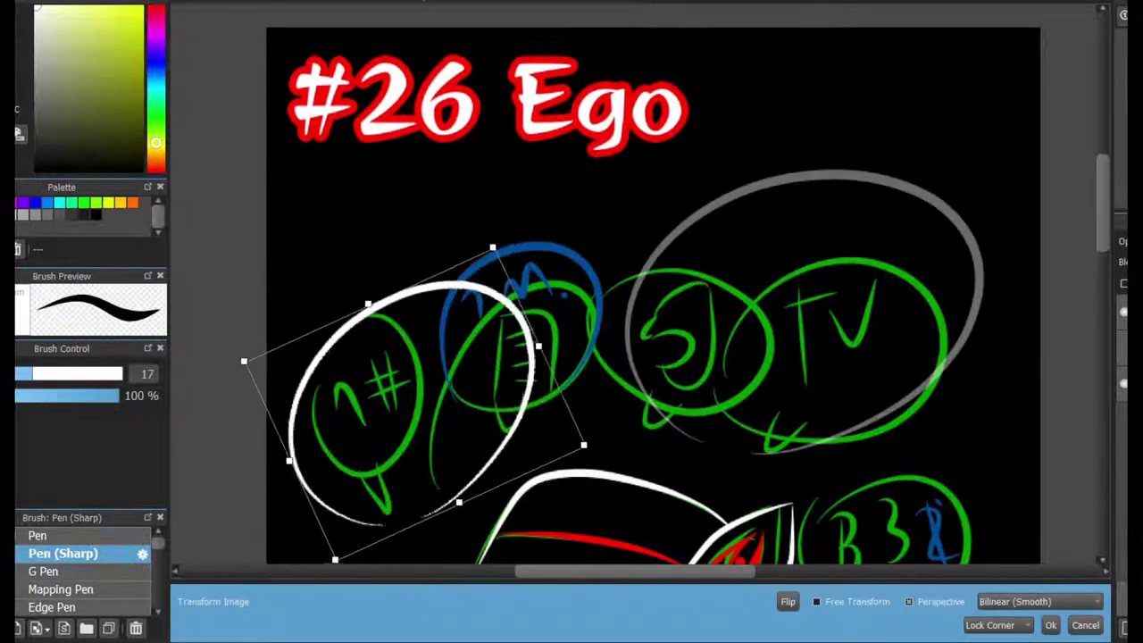
key(Return)
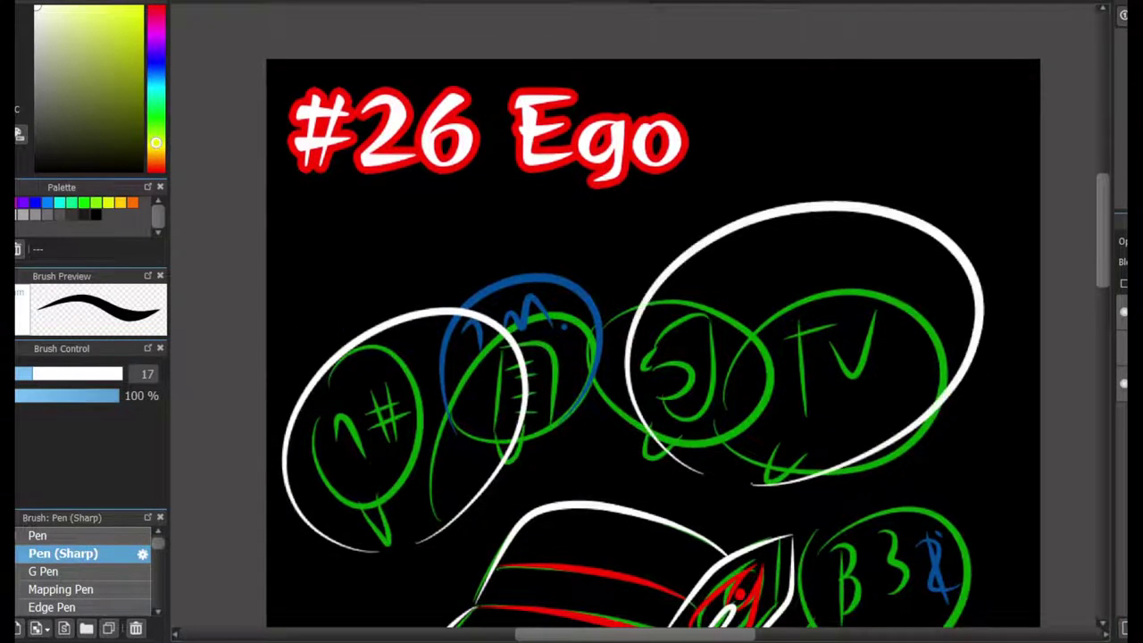
Place another reduced, rotated copy of the white oval over the middle sketched bubbles above the hat.
key(ctrl+t)
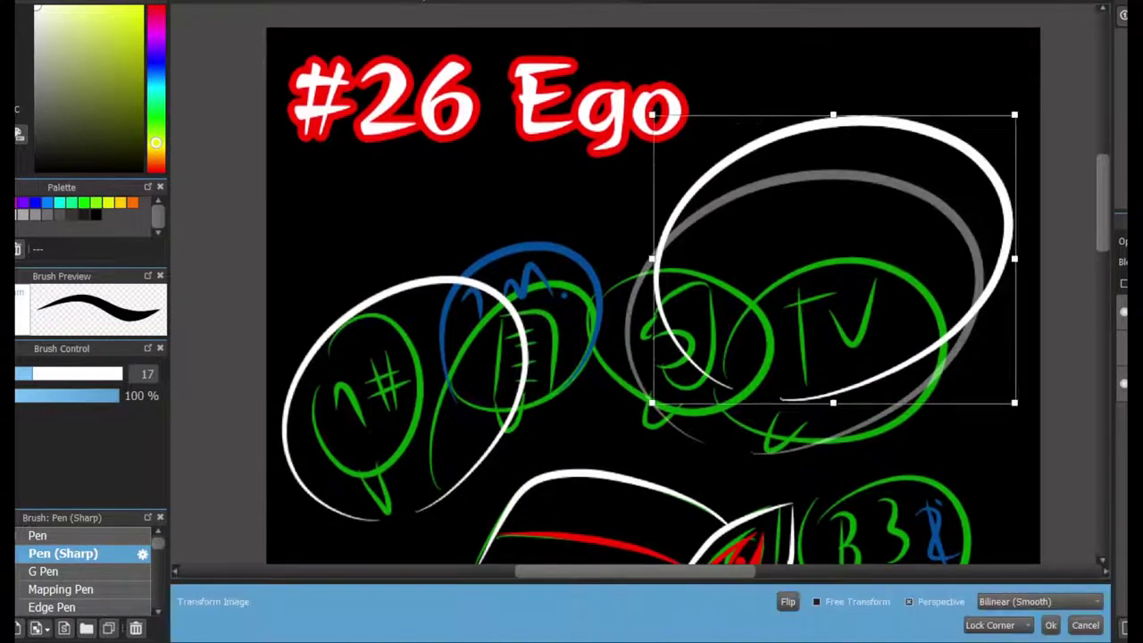
drag(836, 261, 592, 411)
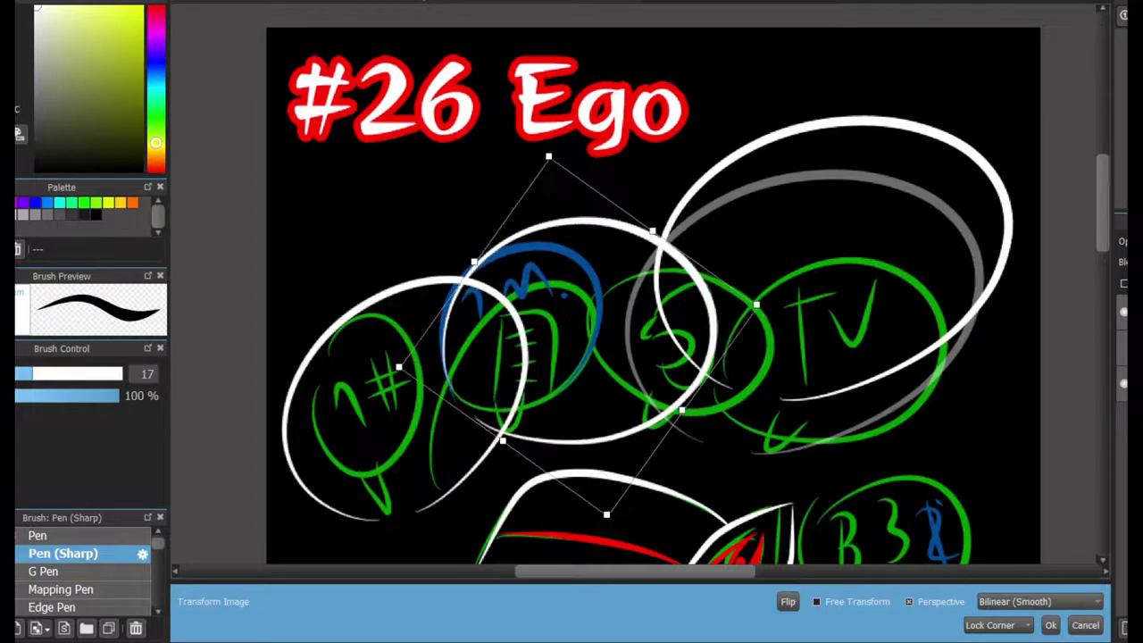
key(Return)
key(Delete)
scroll(652, 339, up, 2)
scroll(652, 339, down, 3)
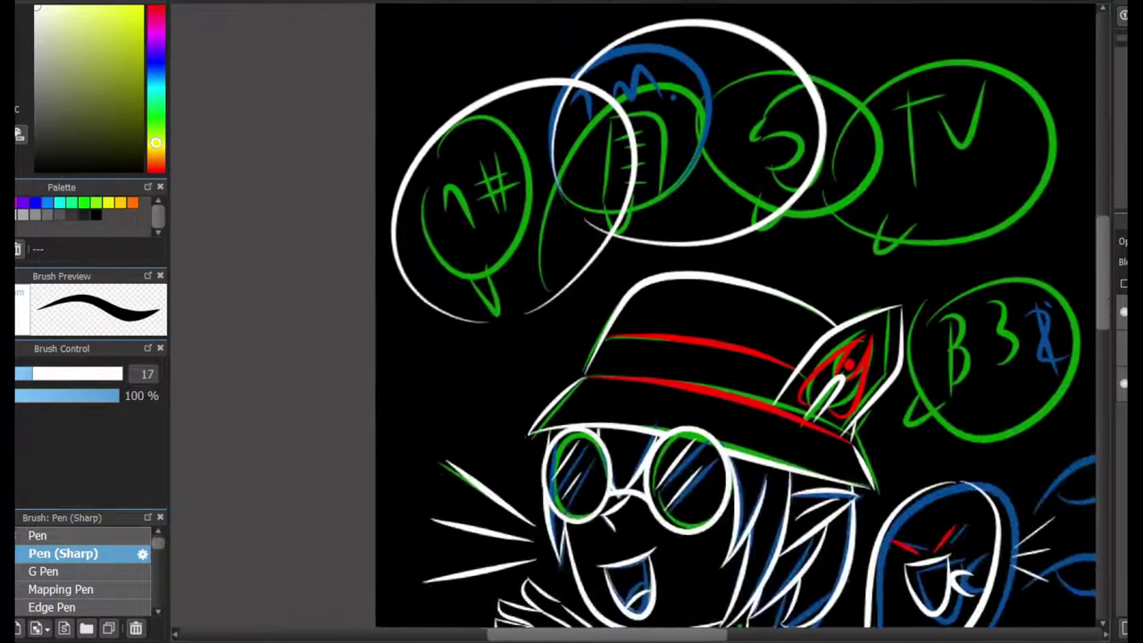
Place a reduced, rotated copy of the white oval around the sketched TV bubble.
key(ctrl+v)
key(ctrl+t)
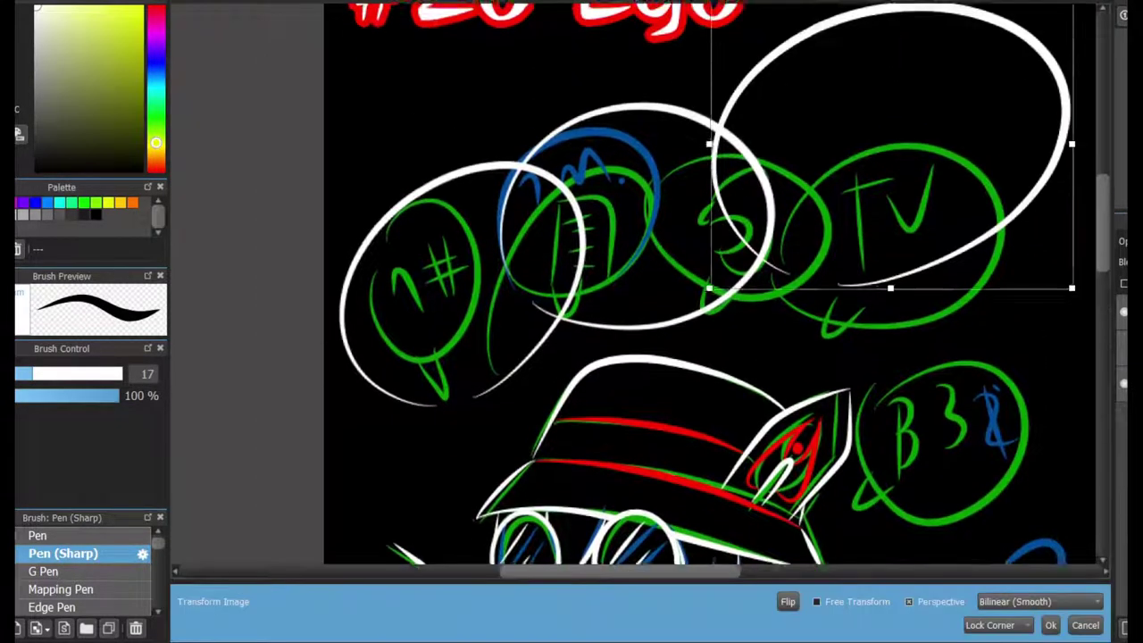
scroll(642, 289, down, 2)
drag(929, 342, 830, 355)
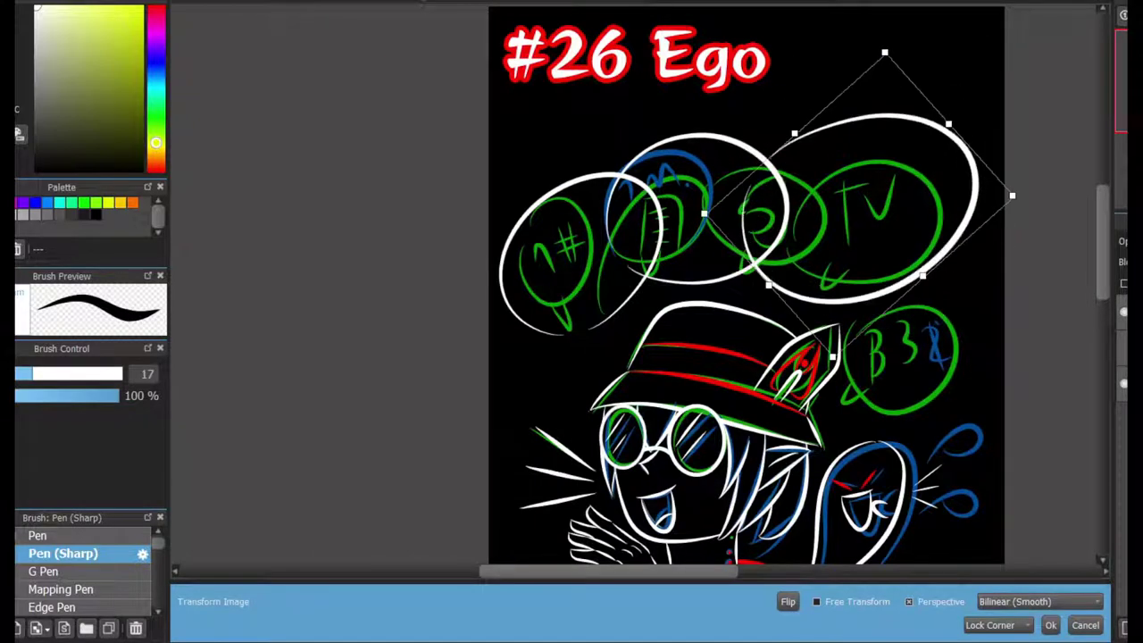
key(ctrl+z)
key(ctrl+z)
key(ctrl+z)
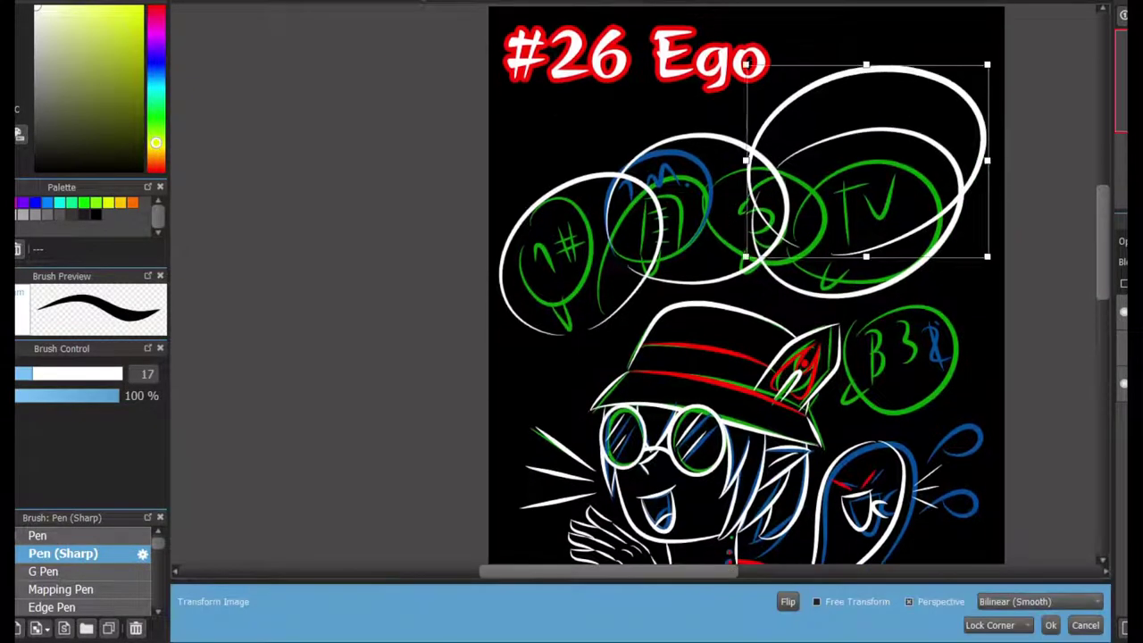
Place a smaller, rotated copy of the white oval over the sketched B3 bubble beside the hat.
drag(866, 170, 928, 349)
scroll(929, 348, up, 2)
scroll(929, 348, down, 2)
drag(1036, 276, 1054, 312)
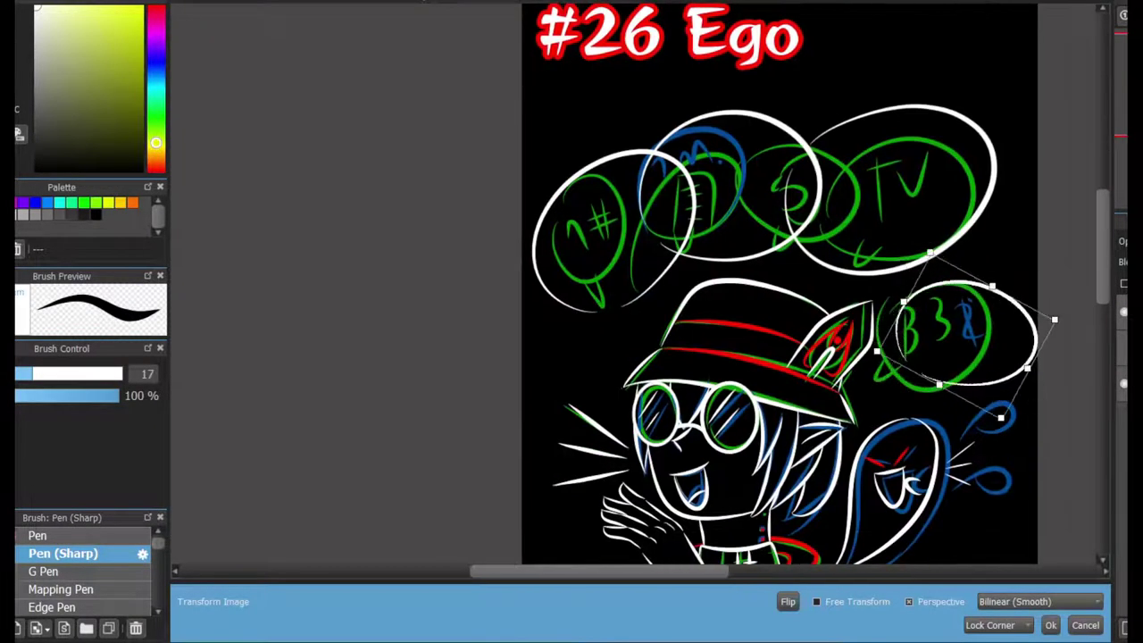
click(1050, 625)
scroll(779, 321, down, 3)
scroll(779, 322, up, 3)
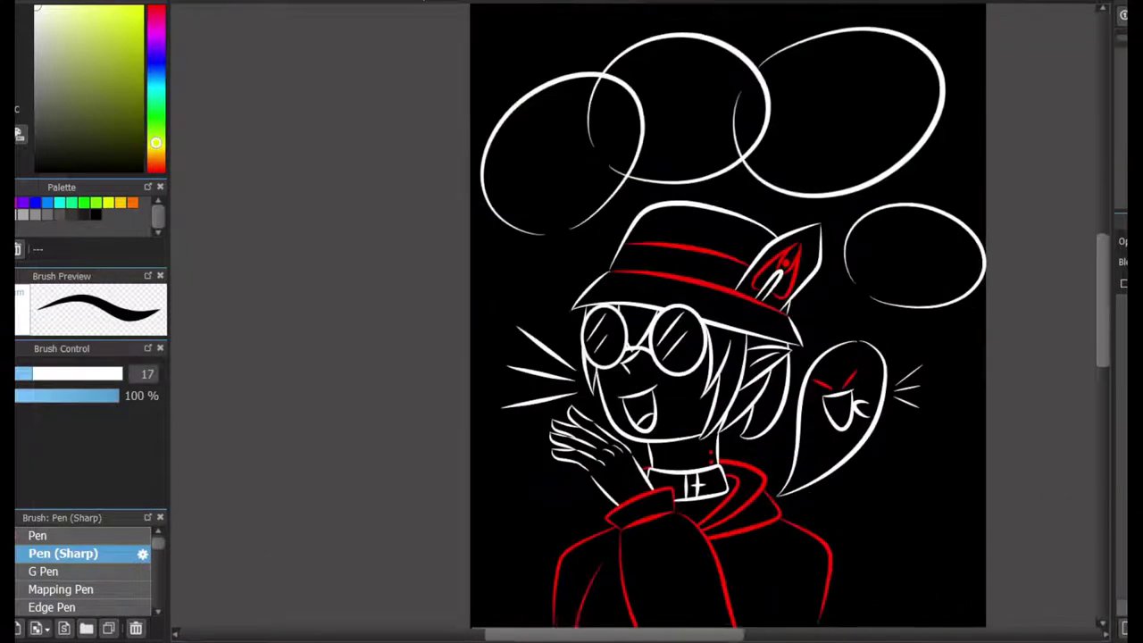
Shrink and rotate another copy of the white oval and place it around the upper blue droplet beside the ghost.
scroll(728, 322, down, 2)
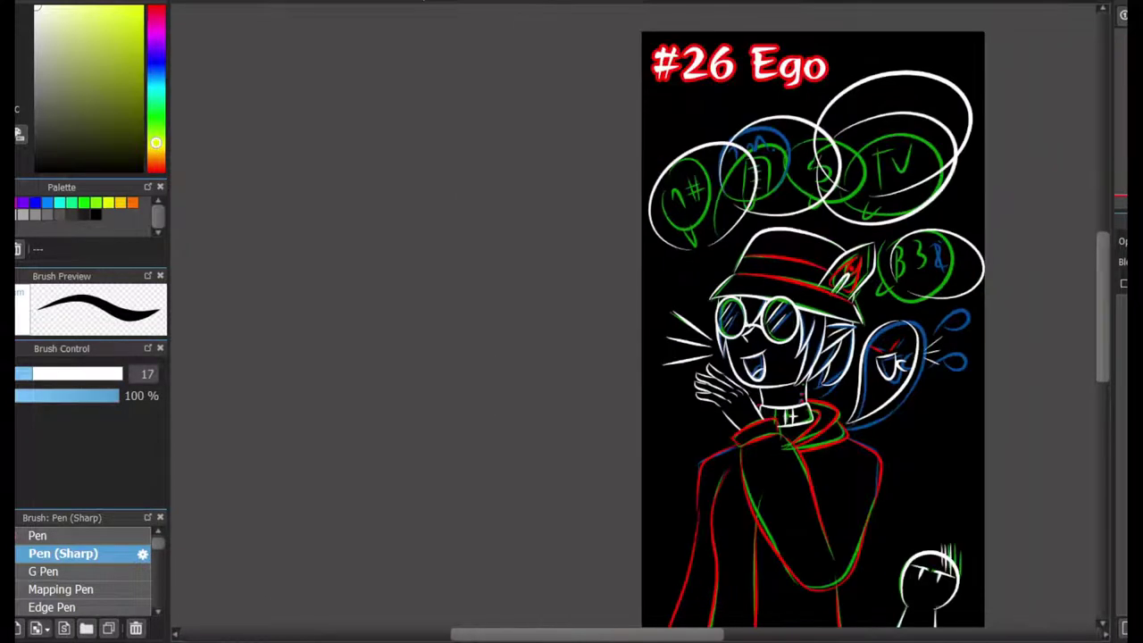
key(ctrl+t)
scroll(803, 312, up, 2)
scroll(804, 312, up, 2)
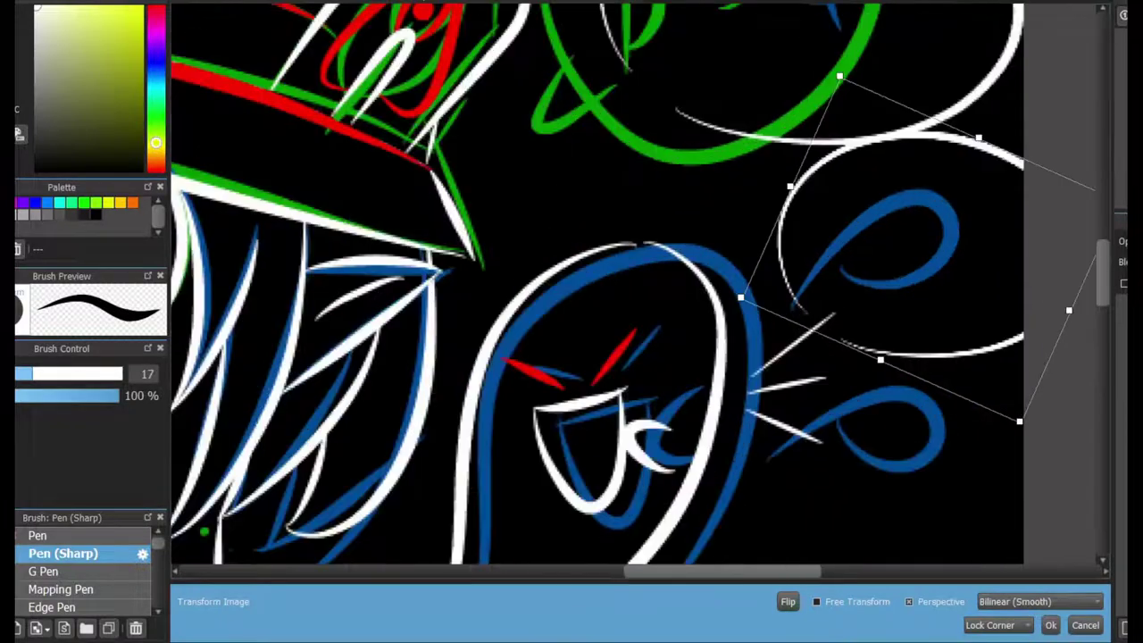
scroll(804, 313, down, 2)
scroll(804, 313, up, 2)
drag(914, 184, 879, 170)
key(Return)
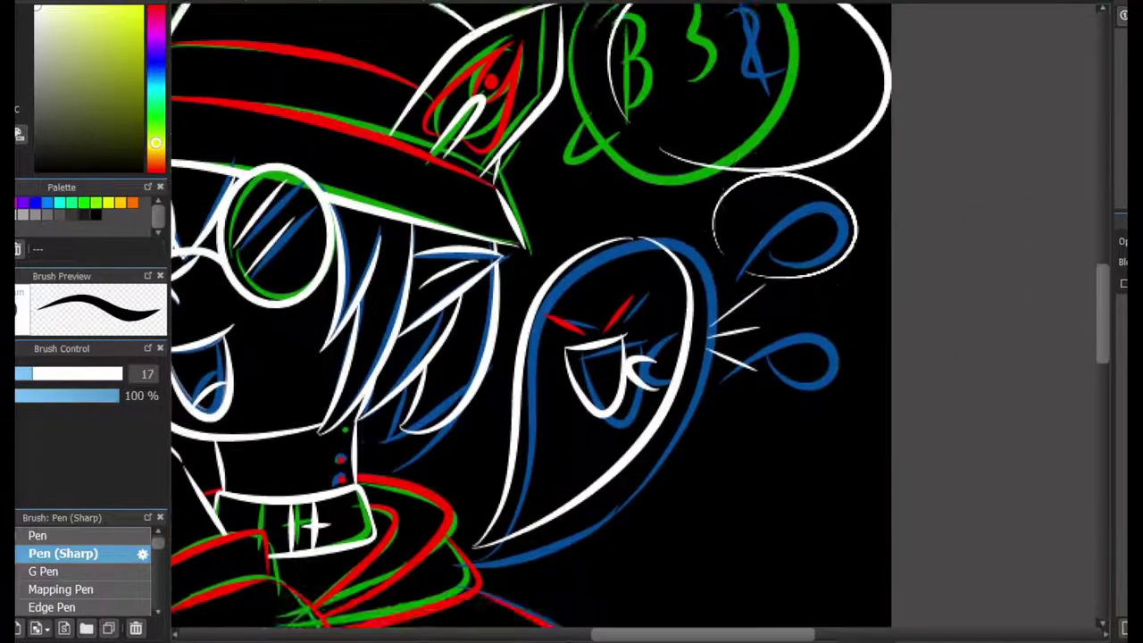
Place a rotated, medium-sized copy of the white oval below the lower blue droplet, running past the canvas edge.
scroll(536, 321, down, 2)
key(ctrl+t)
drag(808, 72, 839, 478)
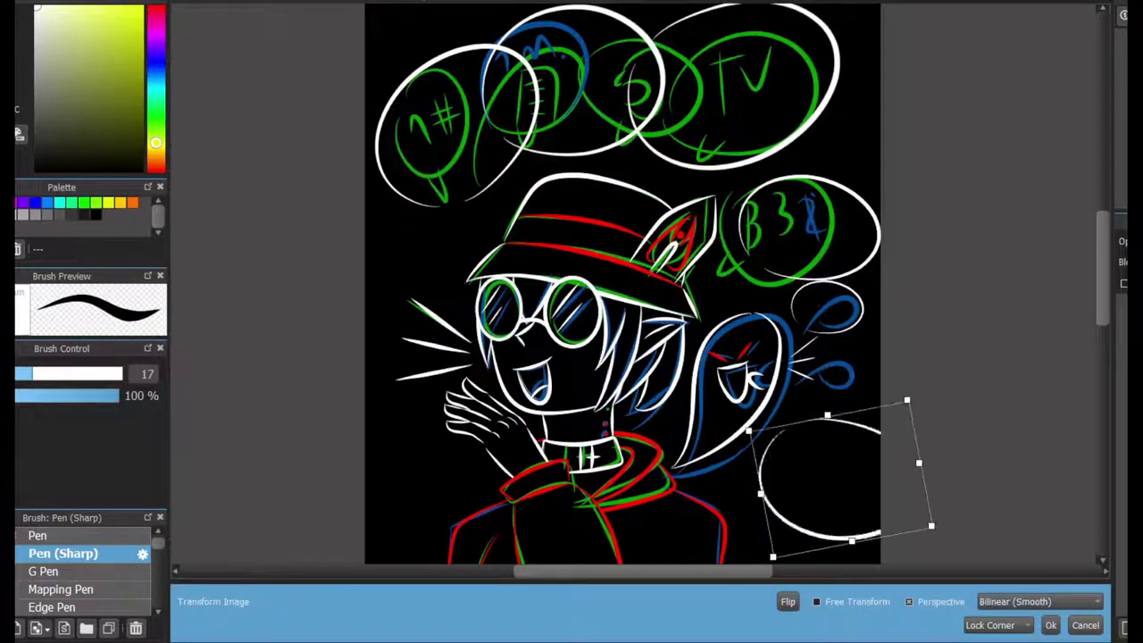
scroll(830, 482, up, 2)
drag(929, 482, 964, 438)
key(Return)
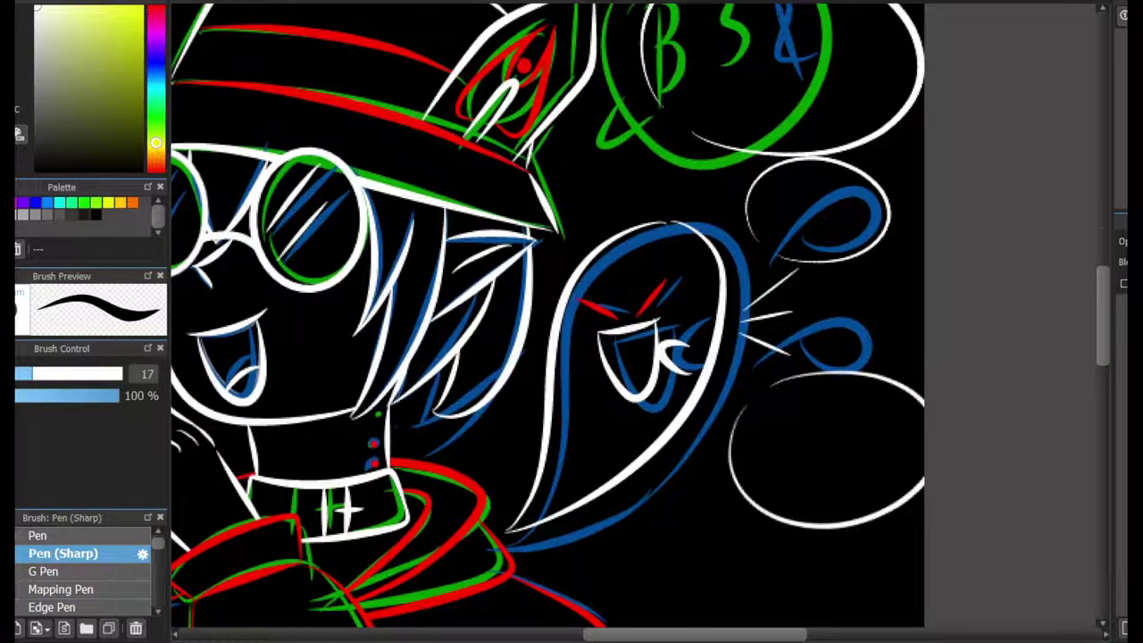
Erase the oval outlines where the three bubbles above the hat overlap, so each sits behind its neighbour.
scroll(572, 322, down, 3)
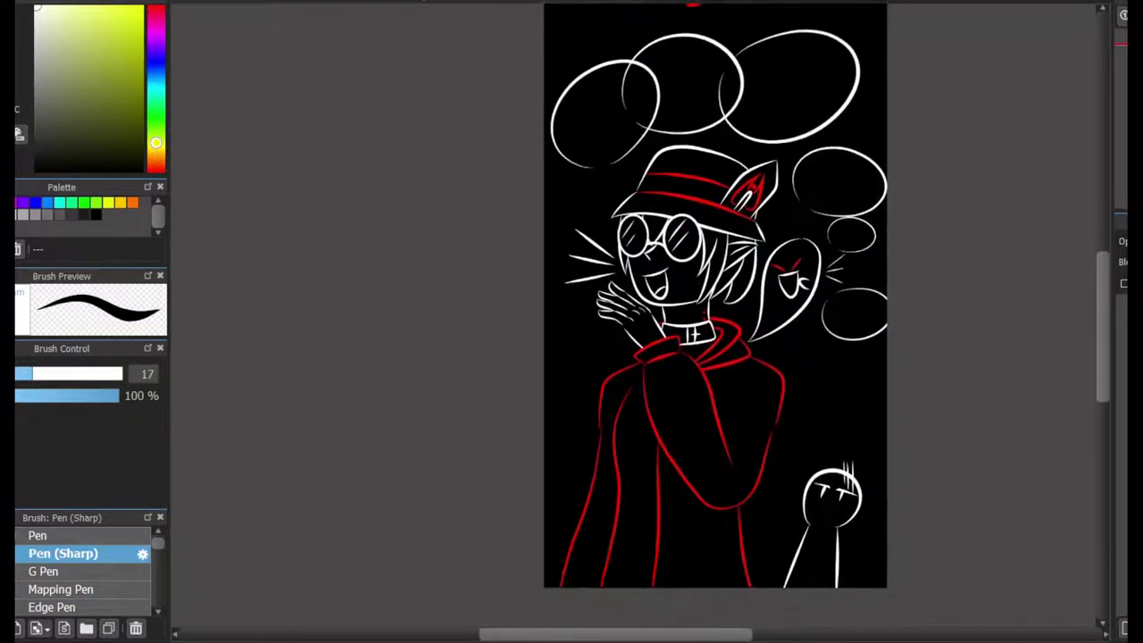
scroll(644, 61, up, 3)
click(39, 534)
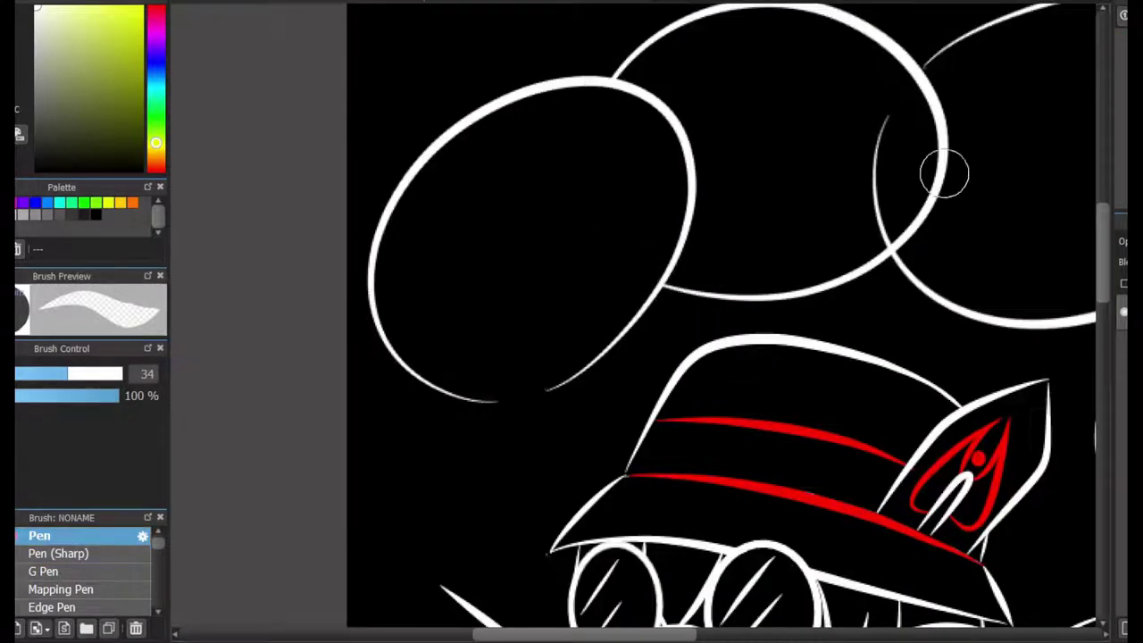
drag(893, 122, 893, 156)
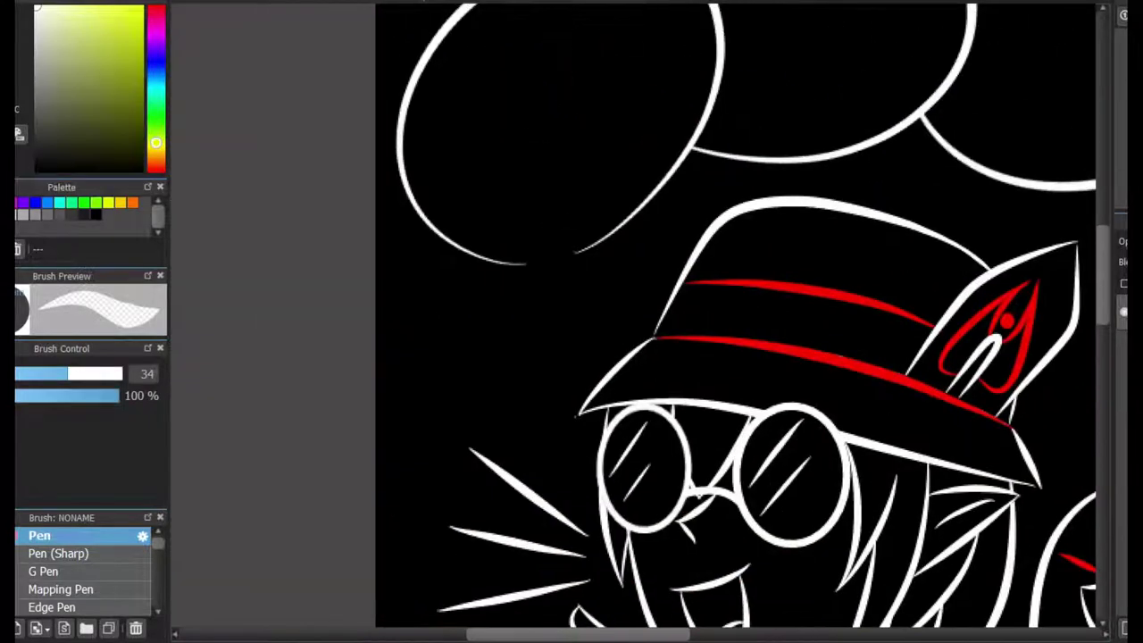
drag(898, 218, 893, 417)
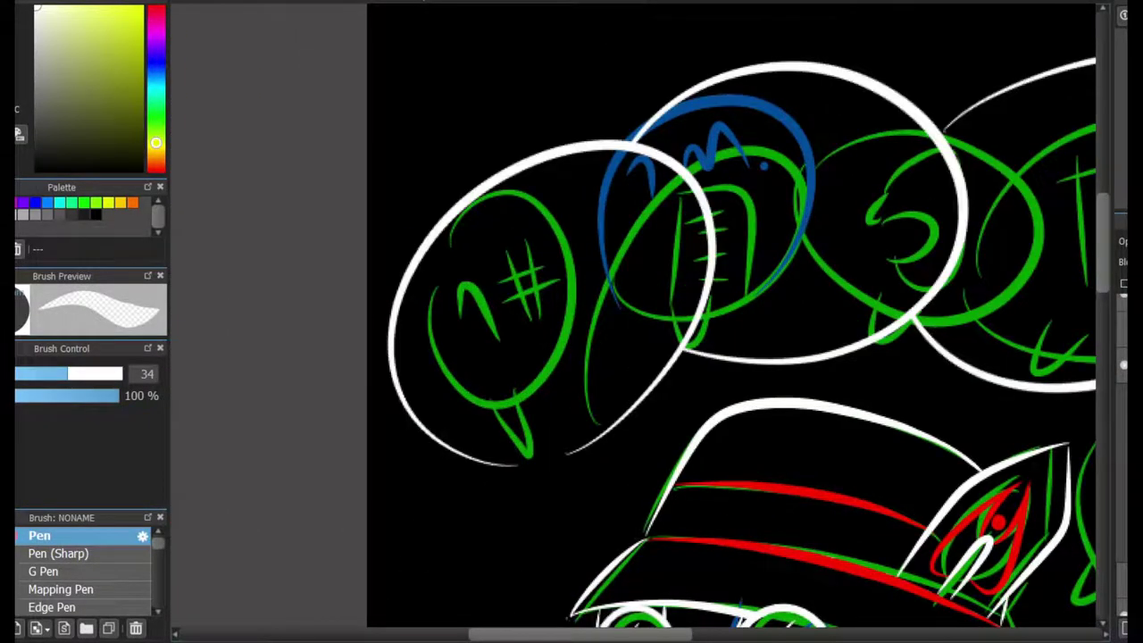
Draw a pointed white tail under the 1# bubble with the Pen (Sharp) brush, closing the gap in its outline.
drag(1095, 8, 955, 357)
key(ctrl+z)
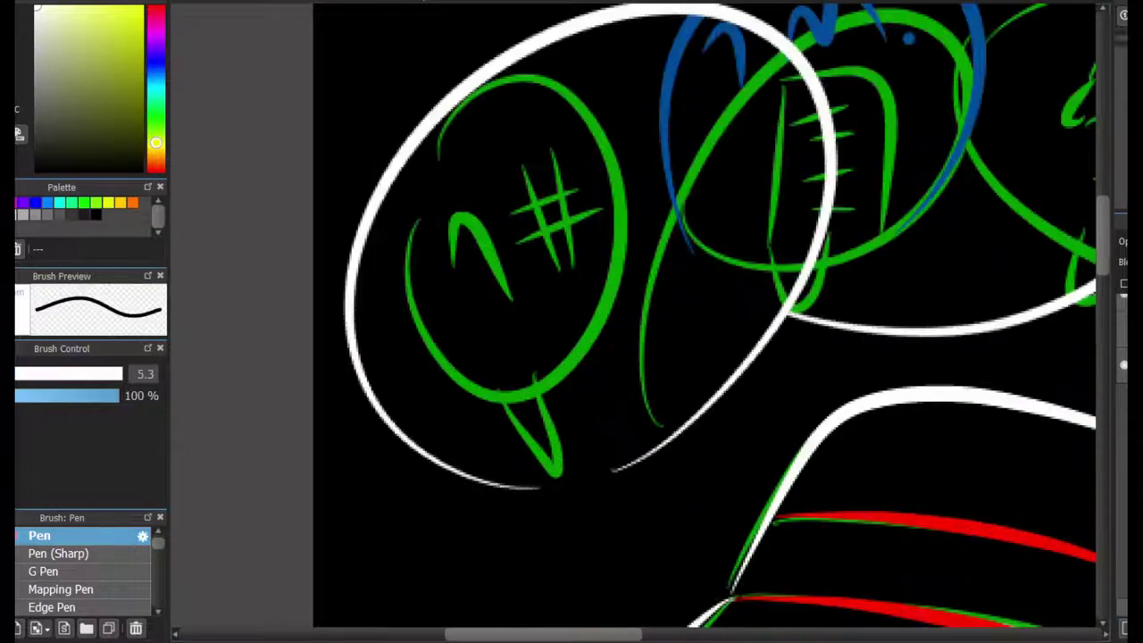
drag(553, 498, 602, 217)
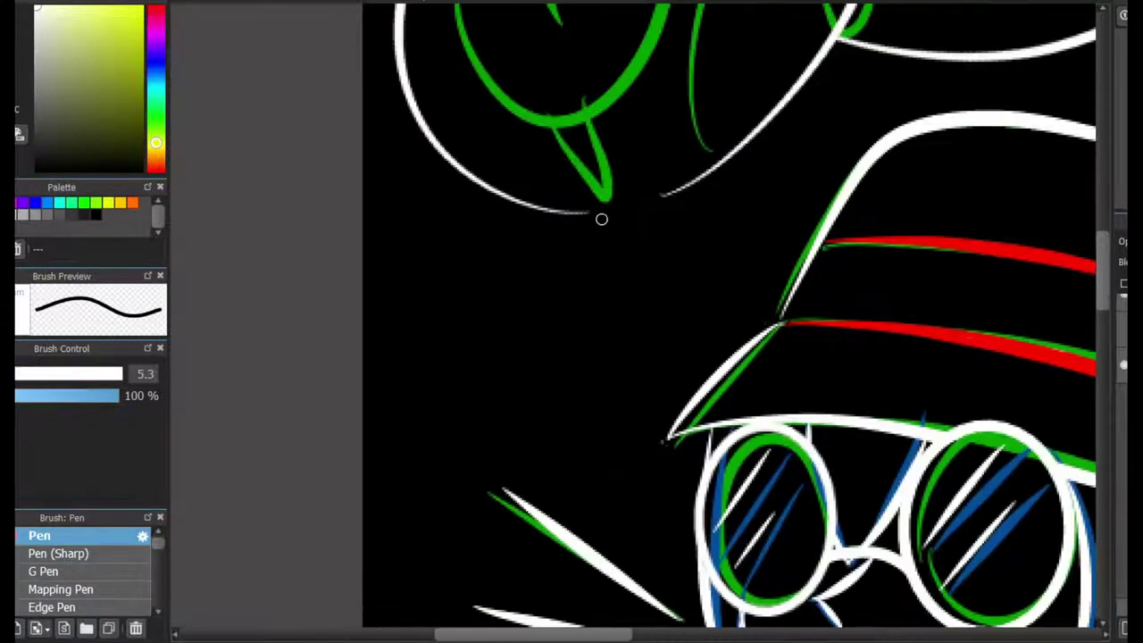
drag(641, 165, 665, 299)
click(62, 554)
key(ctrl+z)
drag(575, 210, 658, 174)
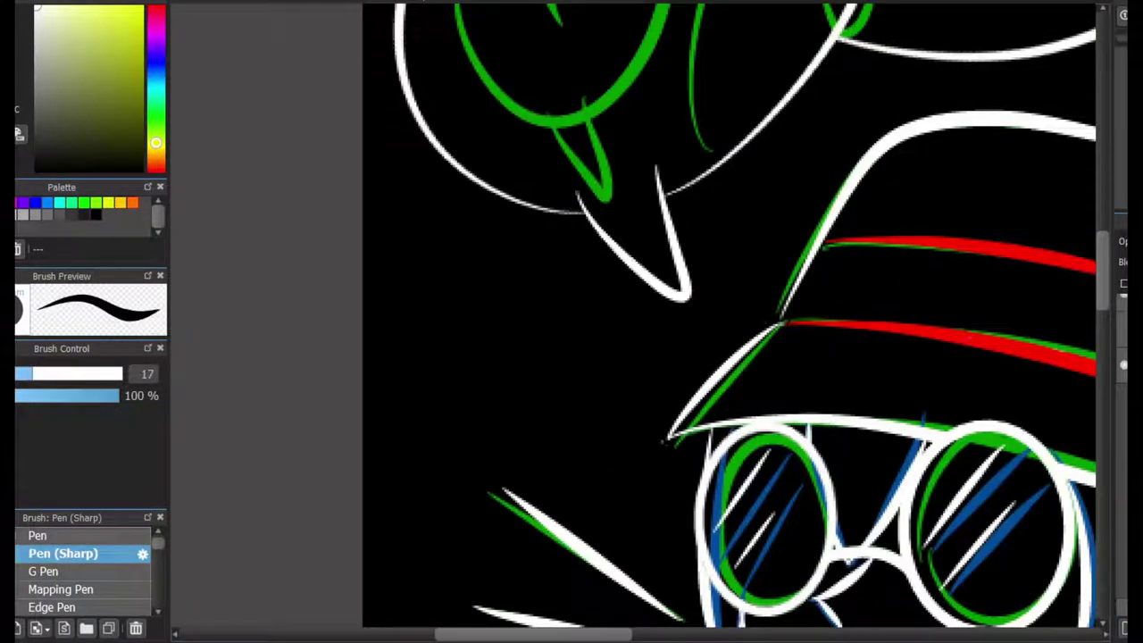
Letter a large white "1#" inside the bubble with the tail, using tapered strokes.
scroll(605, 334, up, 3)
drag(546, 156, 535, 237)
key(ctrl+z)
mouse_move(503, 277)
mouse_down()
mouse_move(593, 392)
mouse_move(661, 393)
mouse_up()
drag(629, 207, 773, 147)
drag(645, 299, 779, 223)
drag(658, 116, 702, 335)
drag(716, 112, 734, 317)
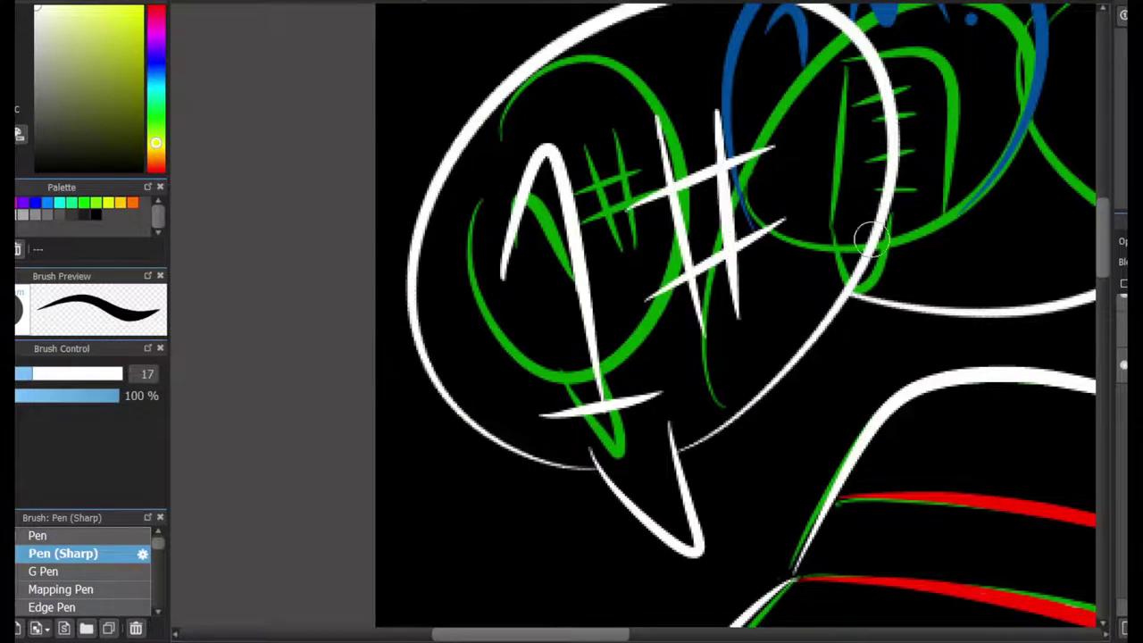
Letter a white "1M" in the upper part of the middle bubble above the hat.
scroll(658, 205, up, 3)
drag(625, 192, 589, 451)
key(ctrl+z)
drag(566, 170, 612, 234)
drag(566, 233, 628, 232)
drag(688, 125, 763, 219)
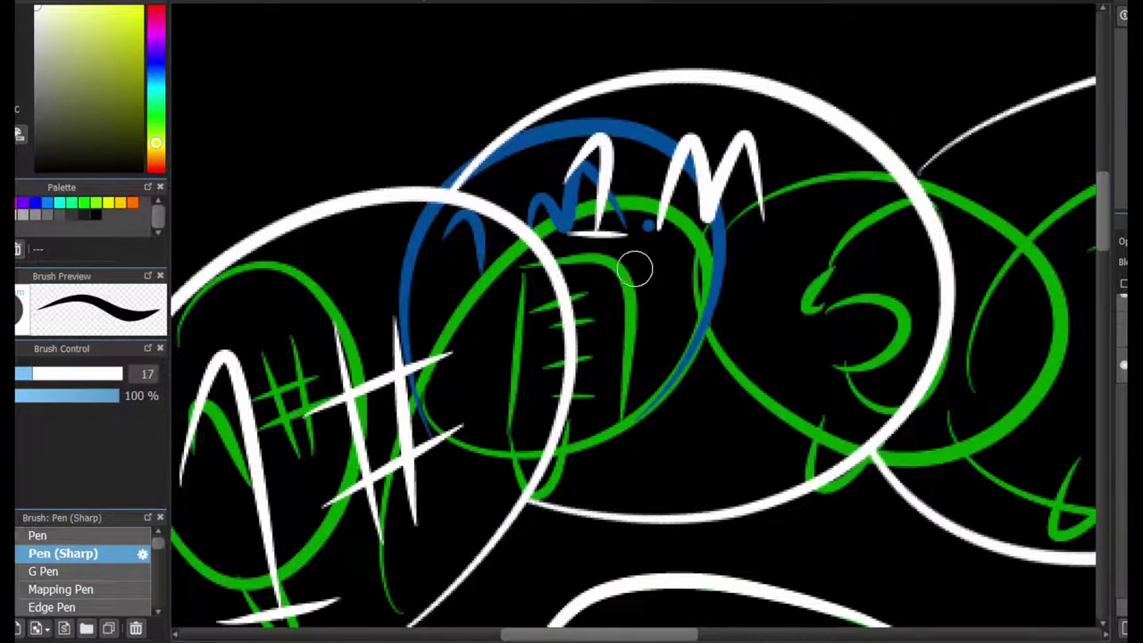
Draw a white box filled with short horizontal lines beneath the "1M" lettering.
mouse_move(628, 266)
mouse_down()
mouse_move(582, 502)
mouse_move(759, 495)
mouse_up()
drag(625, 399, 724, 404)
drag(602, 471, 684, 480)
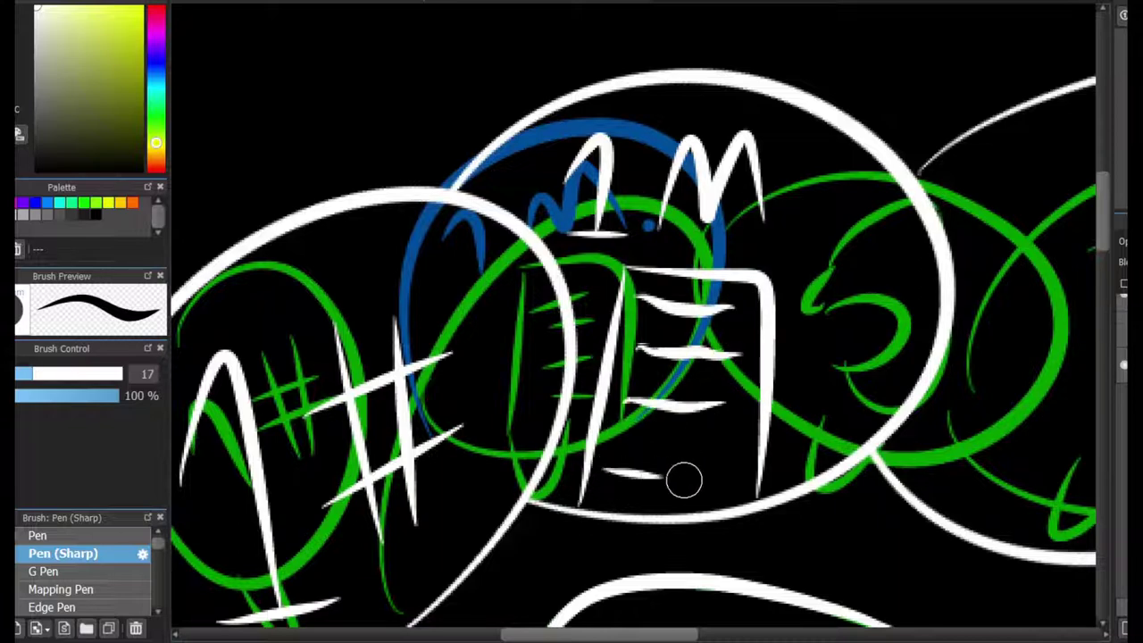
Draw "TV" in white outlined block letters inside the large bubble over the green TV sketch.
scroll(778, 259, right, 5)
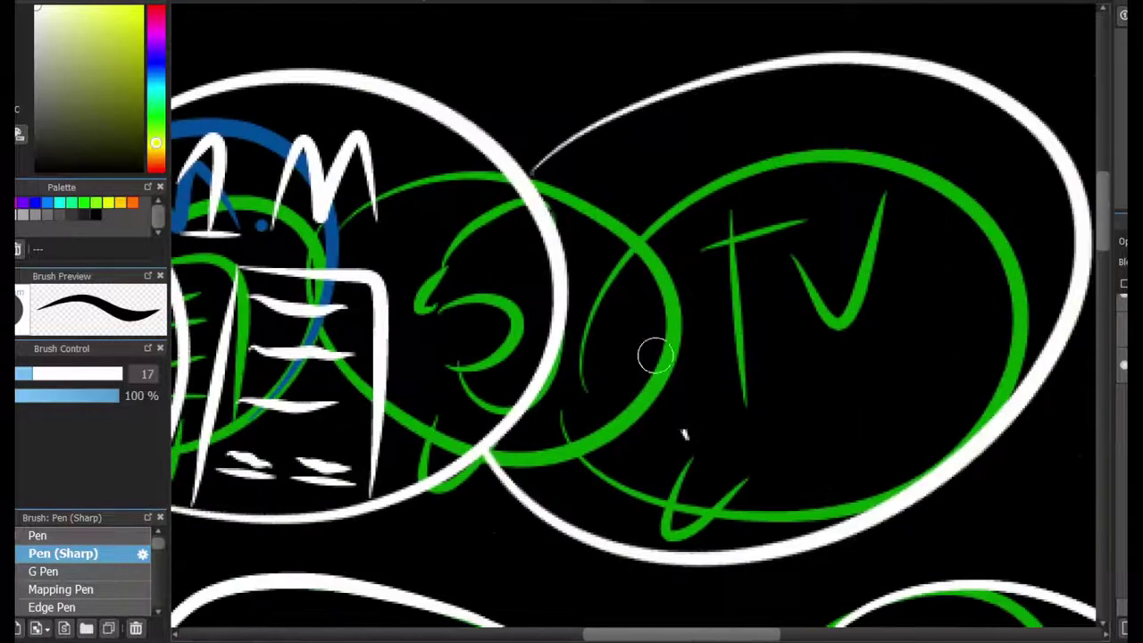
mouse_move(705, 203)
mouse_down()
mouse_move(580, 233)
mouse_move(676, 286)
mouse_move(679, 234)
mouse_up()
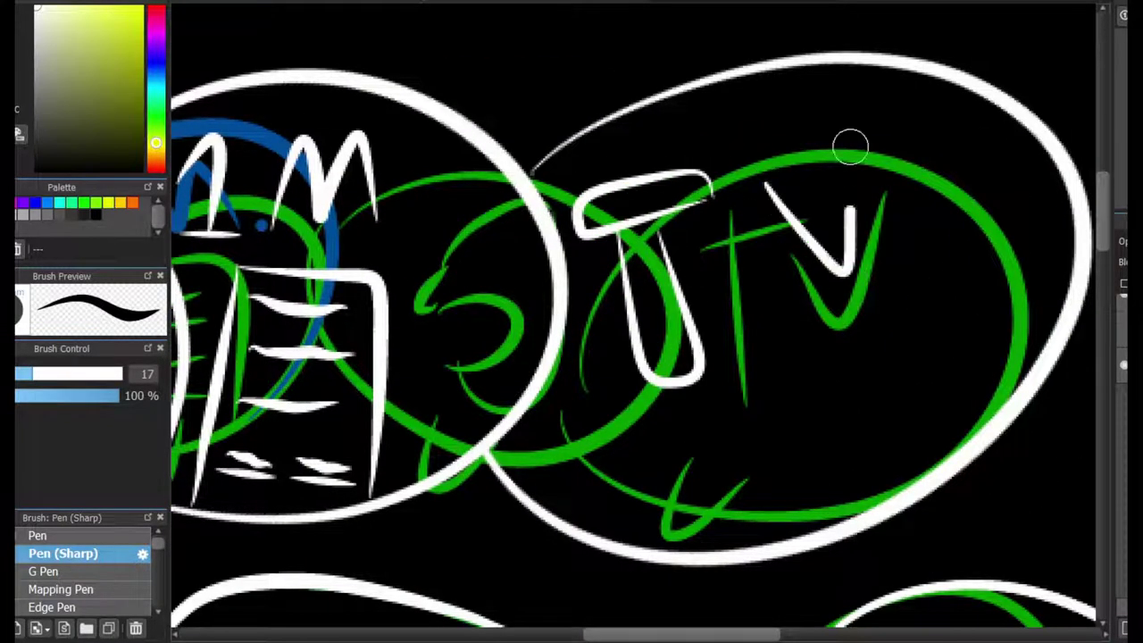
mouse_move(849, 152)
mouse_down()
mouse_move(732, 184)
mouse_move(888, 174)
mouse_up()
drag(891, 129, 879, 343)
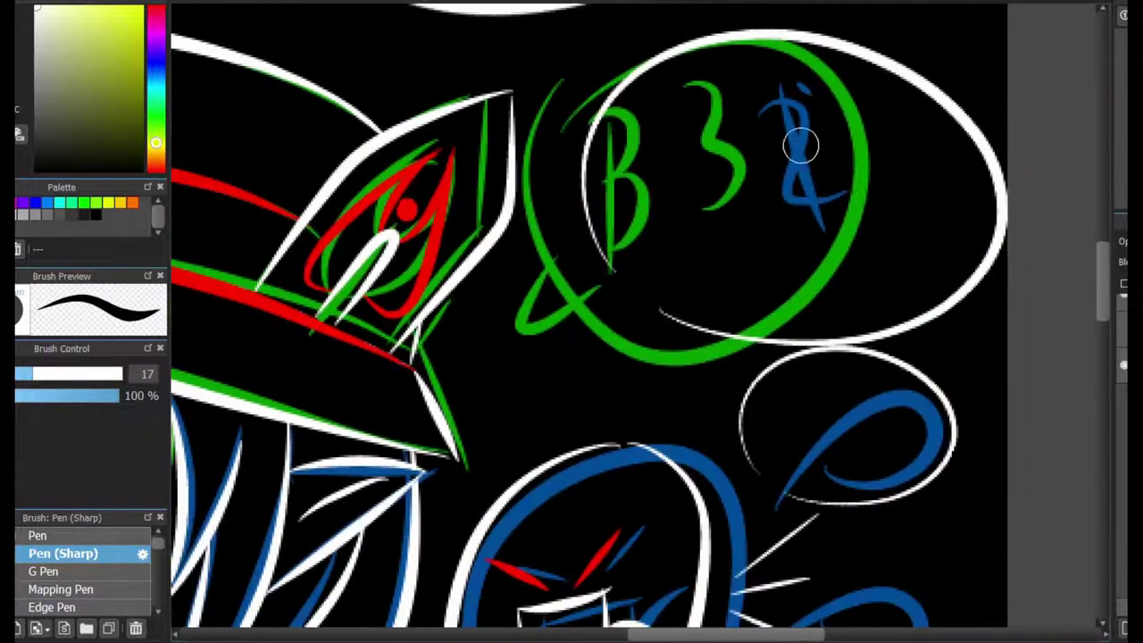
Give the bubble beside the hat a pointed white tail and trace its "B3" and struck-through symbol in white.
mouse_move(629, 261)
mouse_down()
mouse_move(592, 319)
mouse_move(669, 309)
mouse_up()
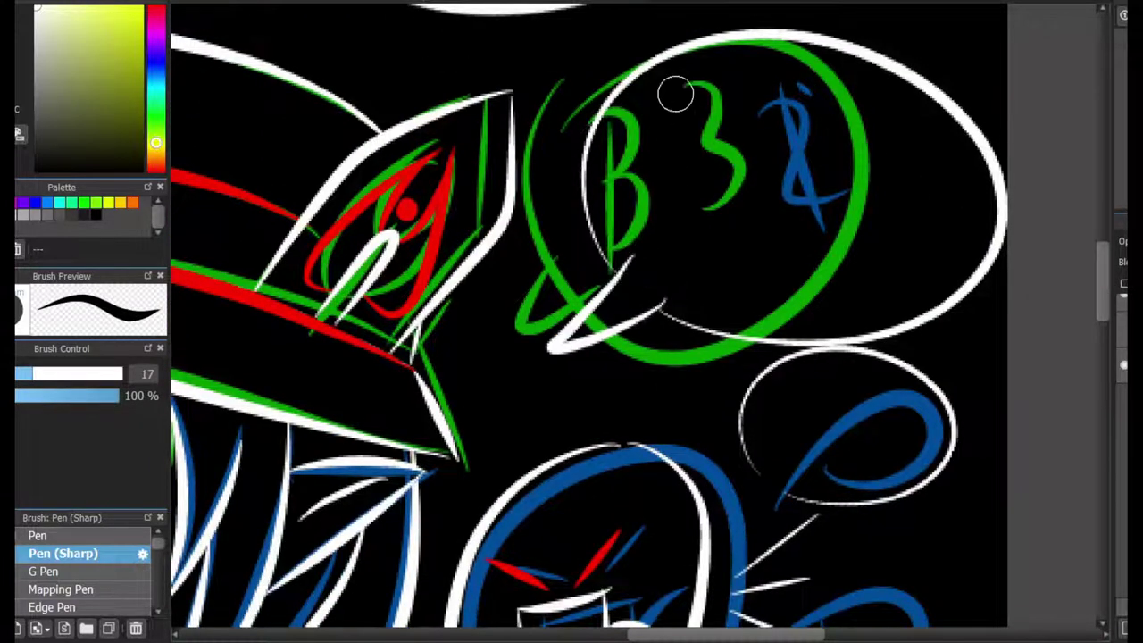
drag(673, 95, 668, 226)
mouse_move(754, 89)
mouse_down()
mouse_move(732, 215)
mouse_move(822, 161)
mouse_move(727, 241)
mouse_up()
mouse_move(893, 94)
mouse_down()
mouse_move(862, 256)
mouse_move(928, 259)
mouse_up()
drag(894, 180, 880, 263)
drag(848, 99, 897, 152)
mouse_move(874, 72)
mouse_down()
mouse_move(871, 277)
mouse_move(891, 268)
mouse_up()
Draw pointed white tails towards the ghost on the two small bubbles beside it.
drag(777, 509, 750, 277)
mouse_move(750, 220)
mouse_down()
mouse_move(713, 270)
mouse_move(827, 271)
mouse_up()
drag(847, 375, 783, 107)
key(ctrl+0)
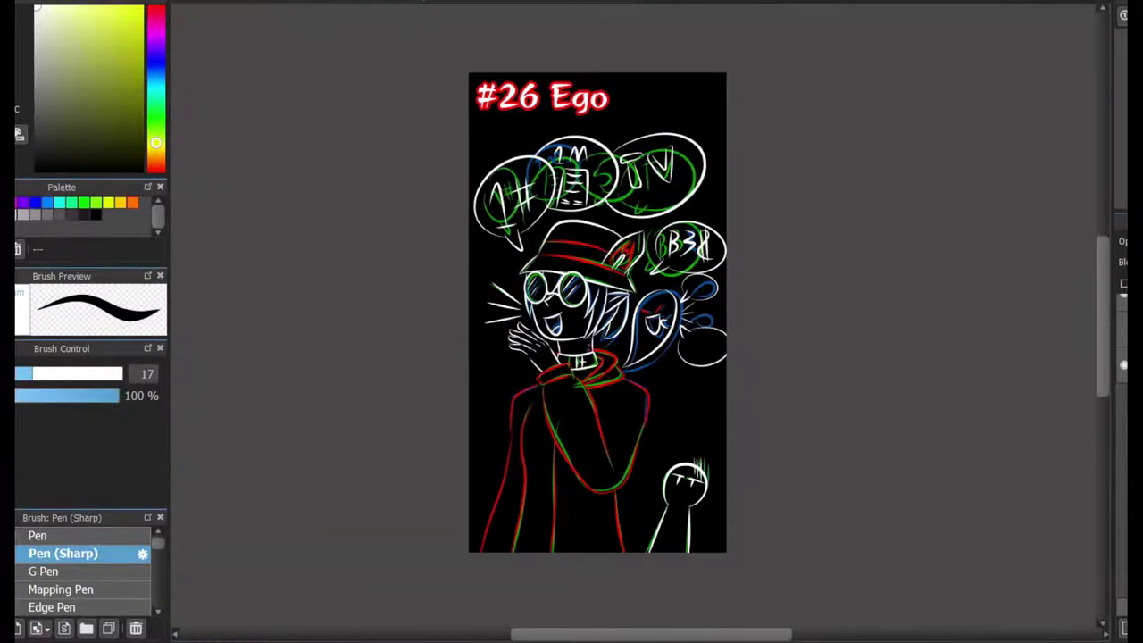
Select the "TV" lettering and shift it slightly towards the centre of its bubble.
scroll(607, 170, up, 5)
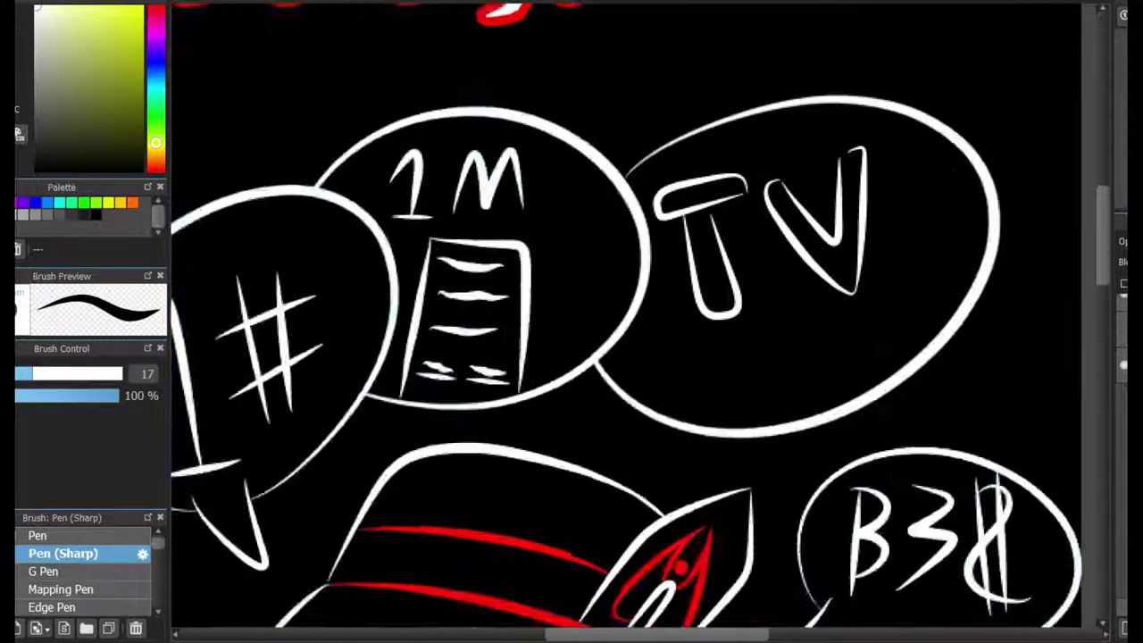
drag(625, 77, 926, 357)
drag(777, 214, 797, 234)
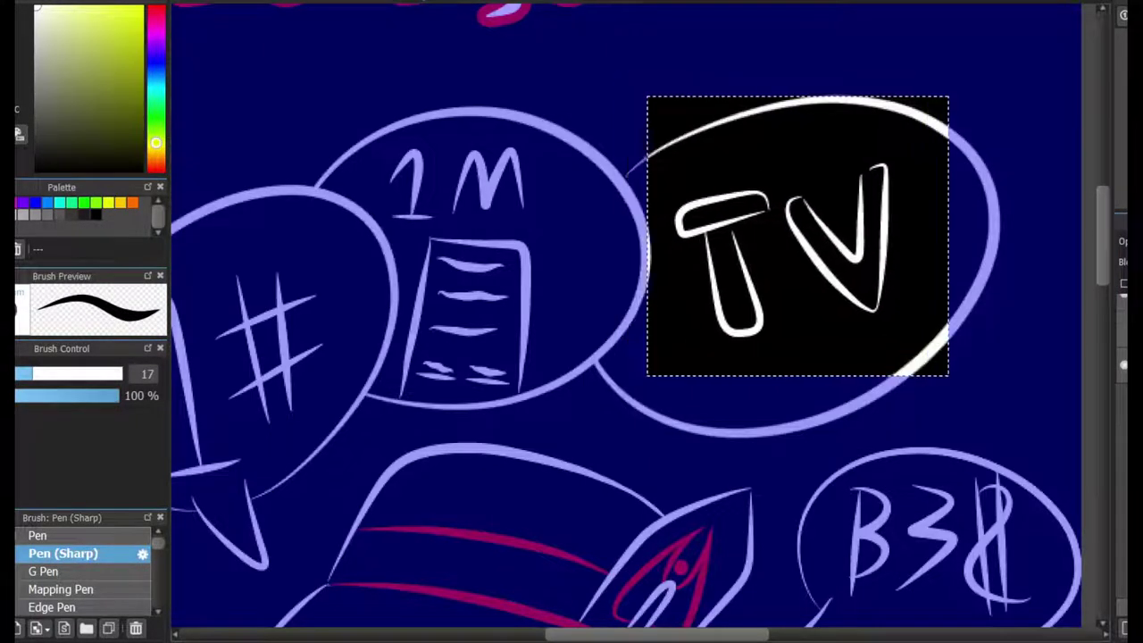
Move the lower ghost bubble and its tail slightly down, away from the motion lines.
key(ctrl+0)
scroll(580, 446, up, 5)
scroll(692, 321, up, 5)
scroll(571, 267, up, 3)
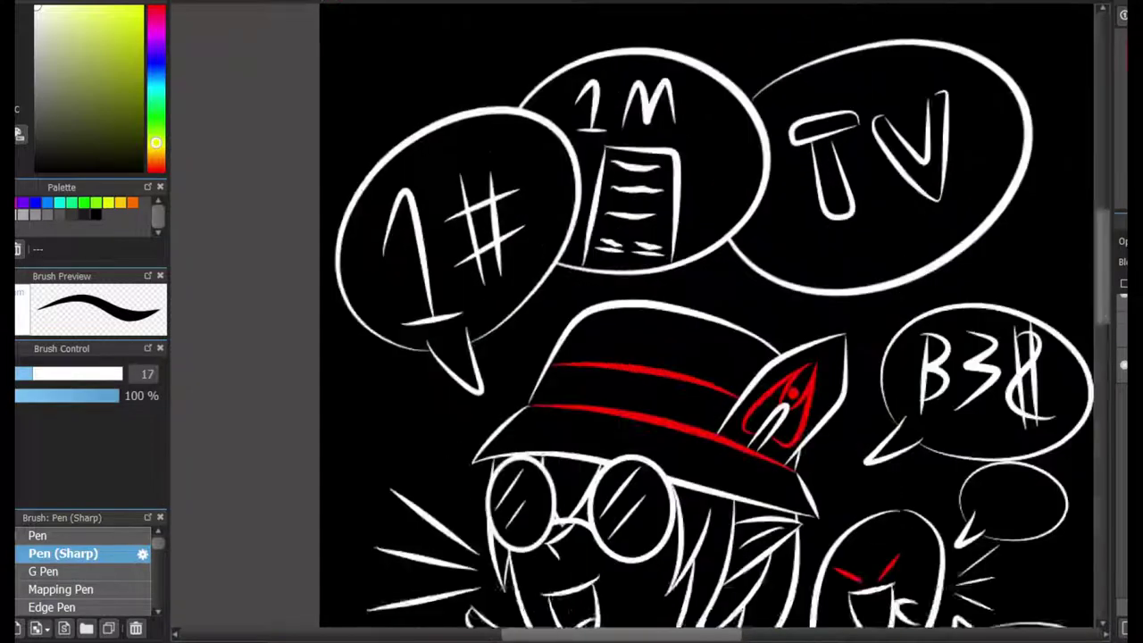
scroll(571, 321, down, 3)
scroll(535, 322, up, 2)
scroll(572, 322, up, 2)
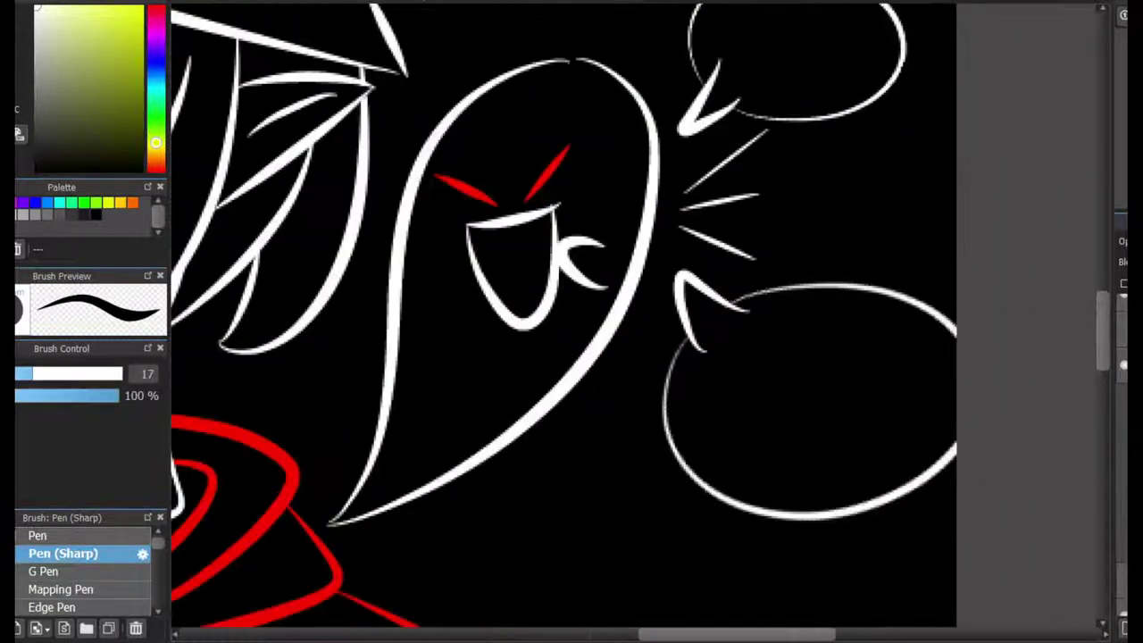
drag(790, 406, 789, 441)
key(Return)
Examine the clean line art across the character, ghost and speech bubbles.
key(ctrl+0)
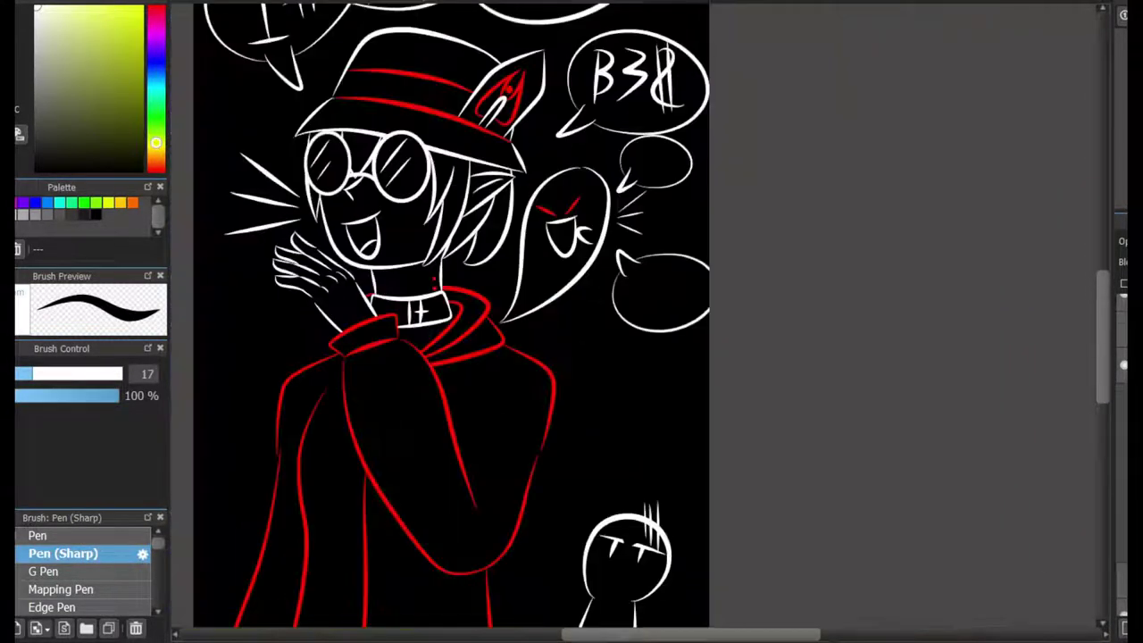
scroll(564, 322, up, 2)
scroll(564, 321, up, 2)
scroll(565, 321, down, 2)
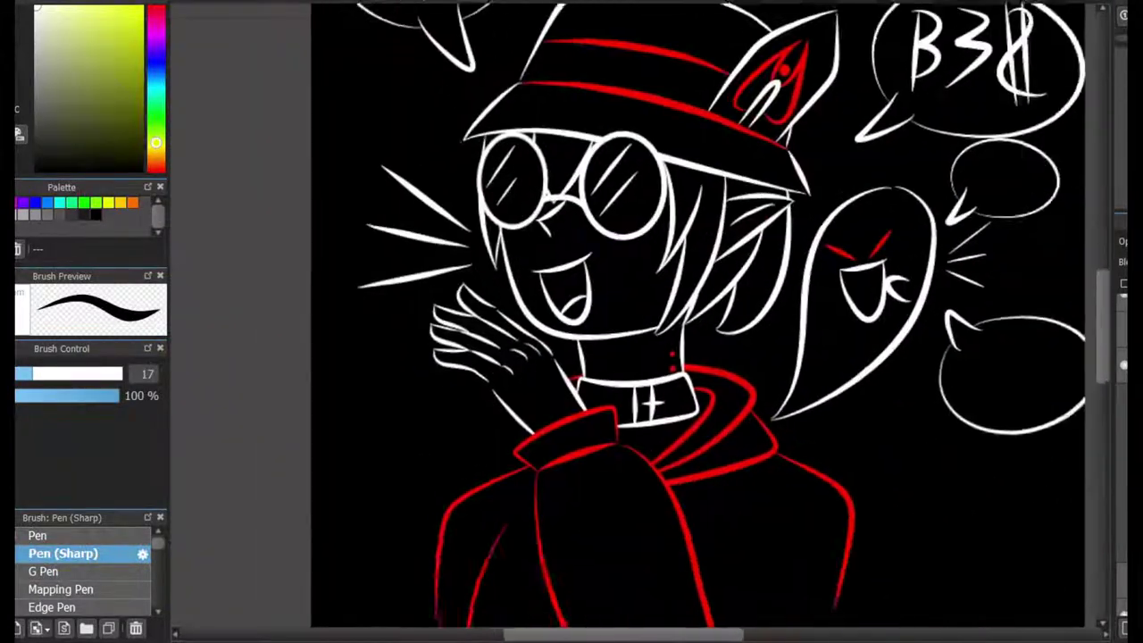
scroll(565, 322, up, 3)
scroll(564, 321, down, 3)
scroll(564, 321, up, 2)
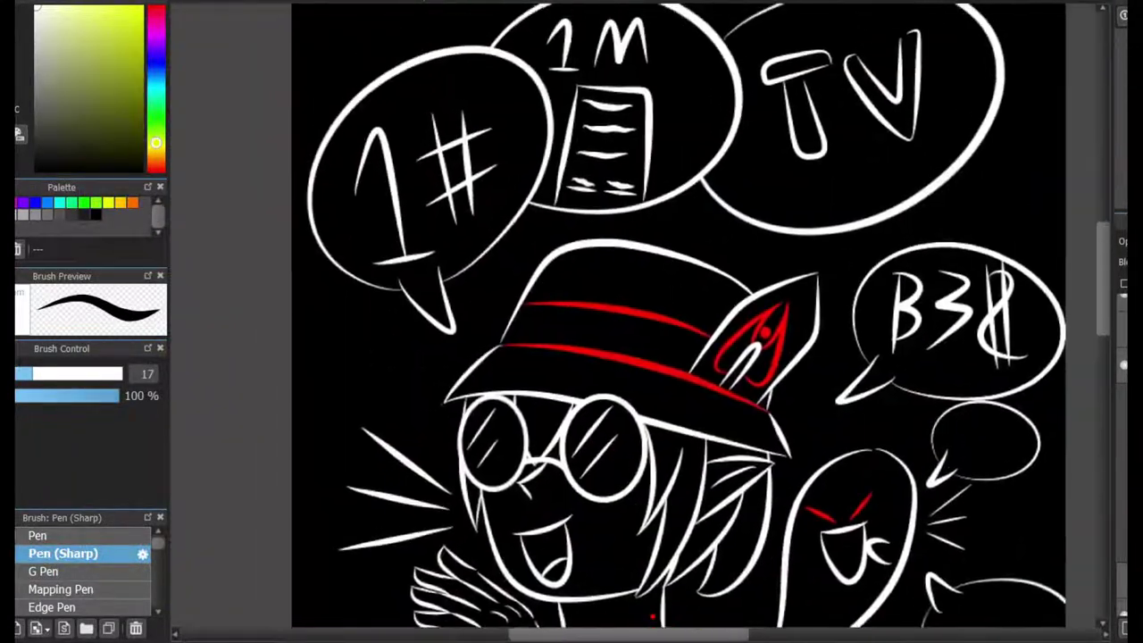
scroll(564, 322, down, 3)
Recolour the small background figure's eyes, one bright orange and the other dark brown, keeping the brow lines white.
scroll(907, 418, up, 4)
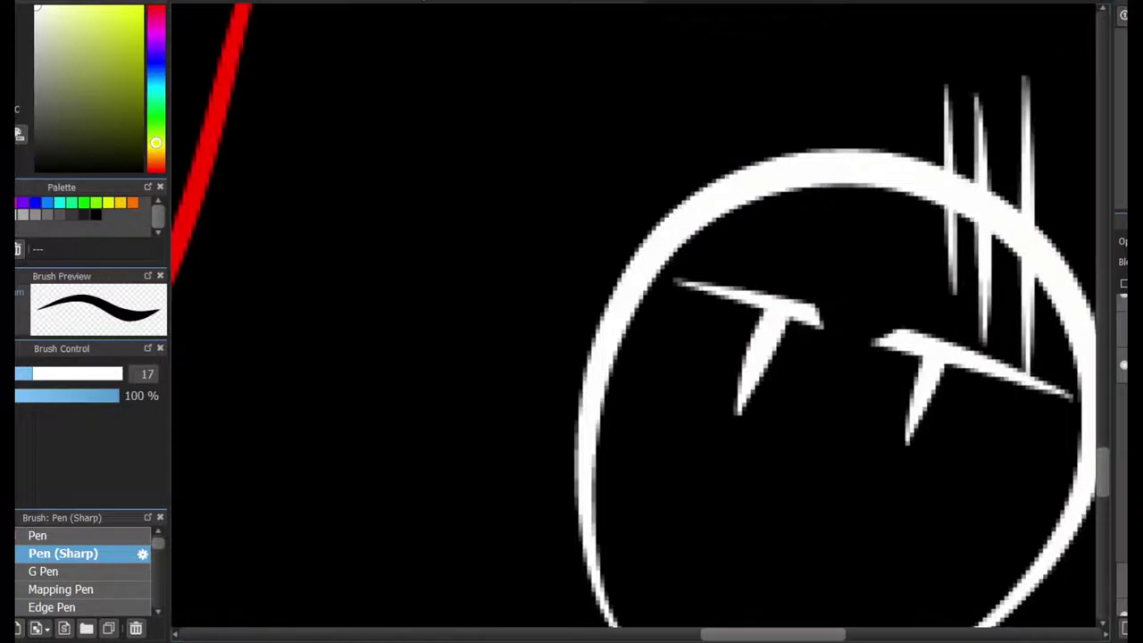
scroll(822, 411, up, 1)
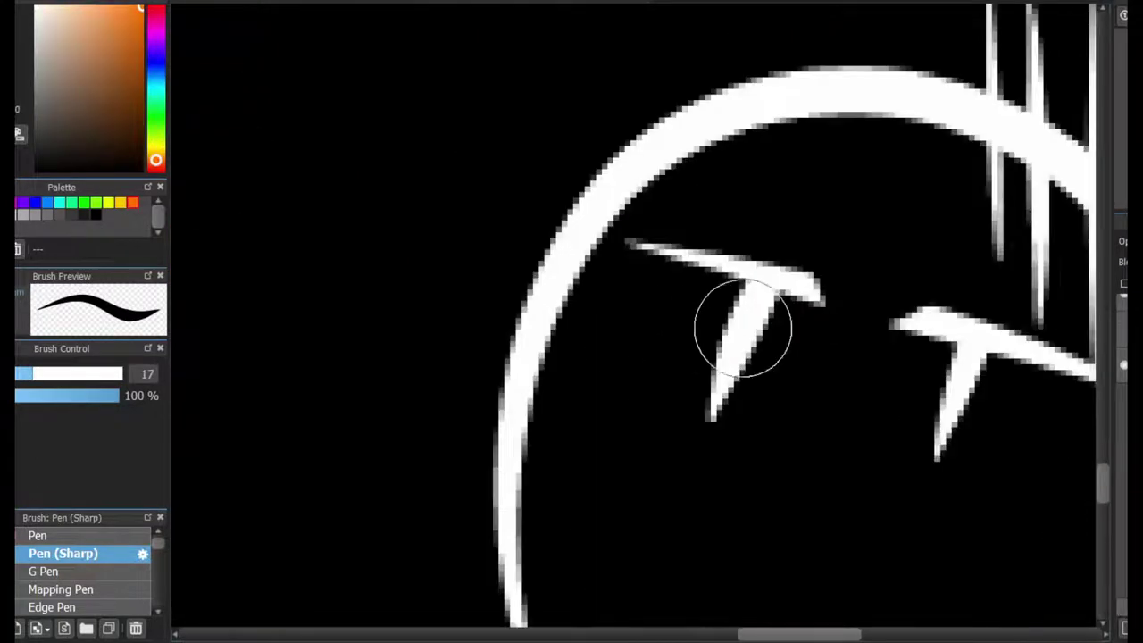
drag(749, 295, 706, 420)
scroll(760, 327, down, 4)
scroll(858, 284, up, 4)
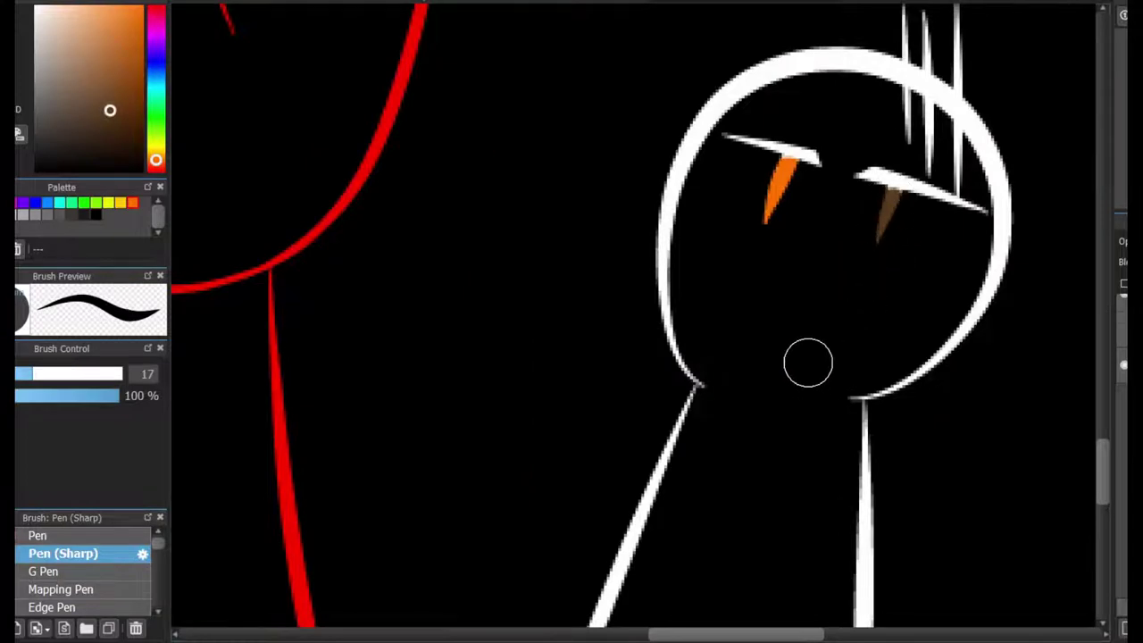
Thicken the hat's outline in white where the crown meets the brim, closing the join.
scroll(808, 364, down, 4)
scroll(625, 27, up, 6)
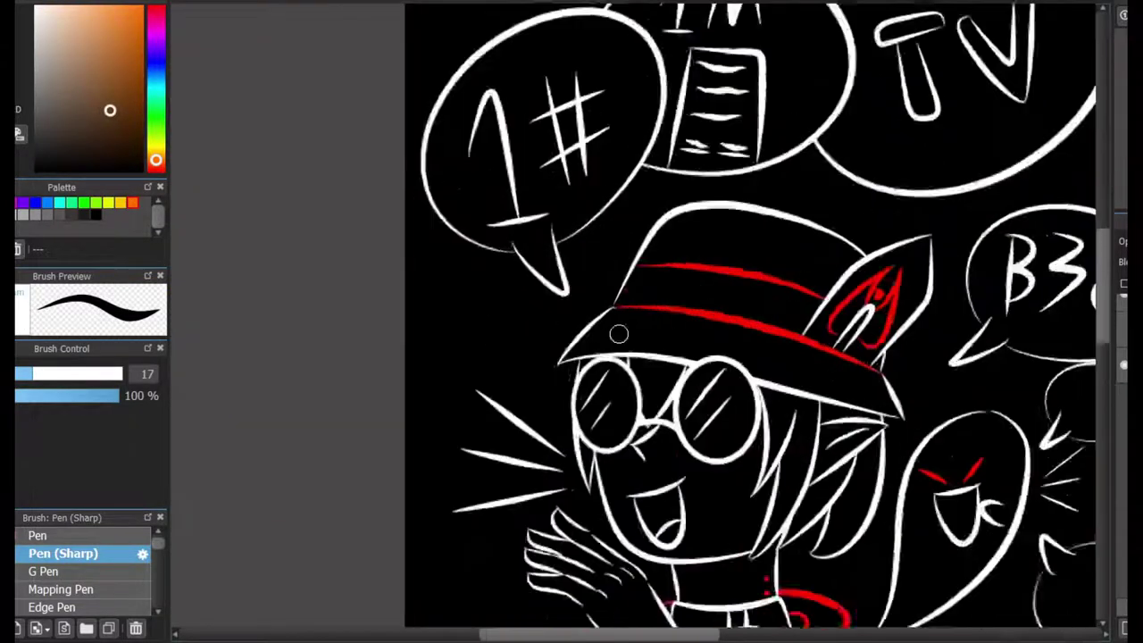
key(x)
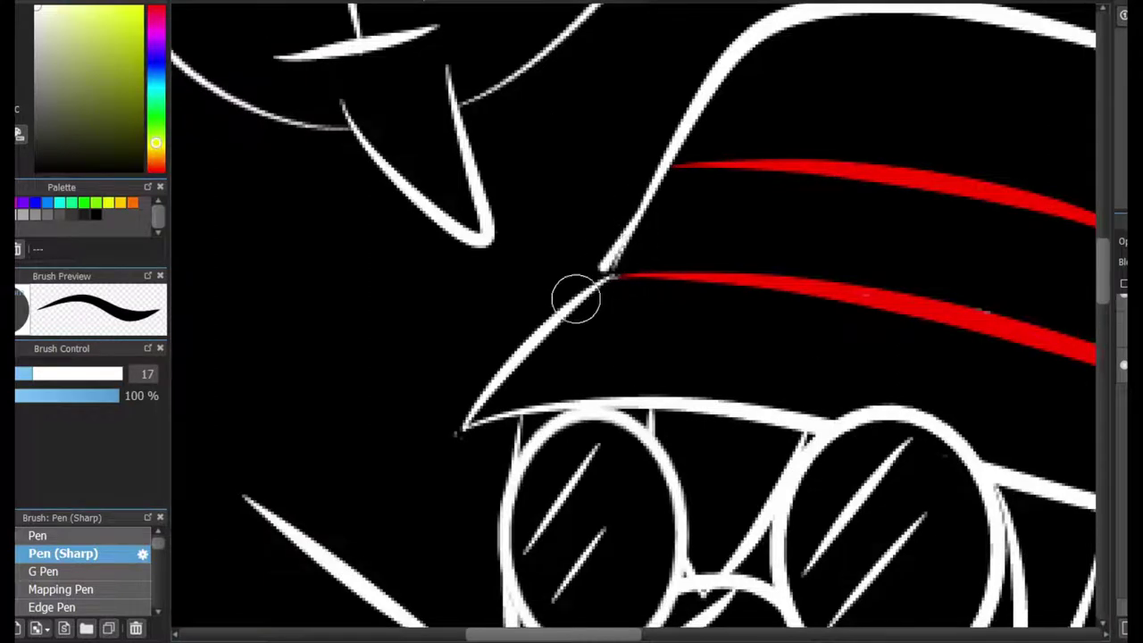
drag(670, 173, 543, 330)
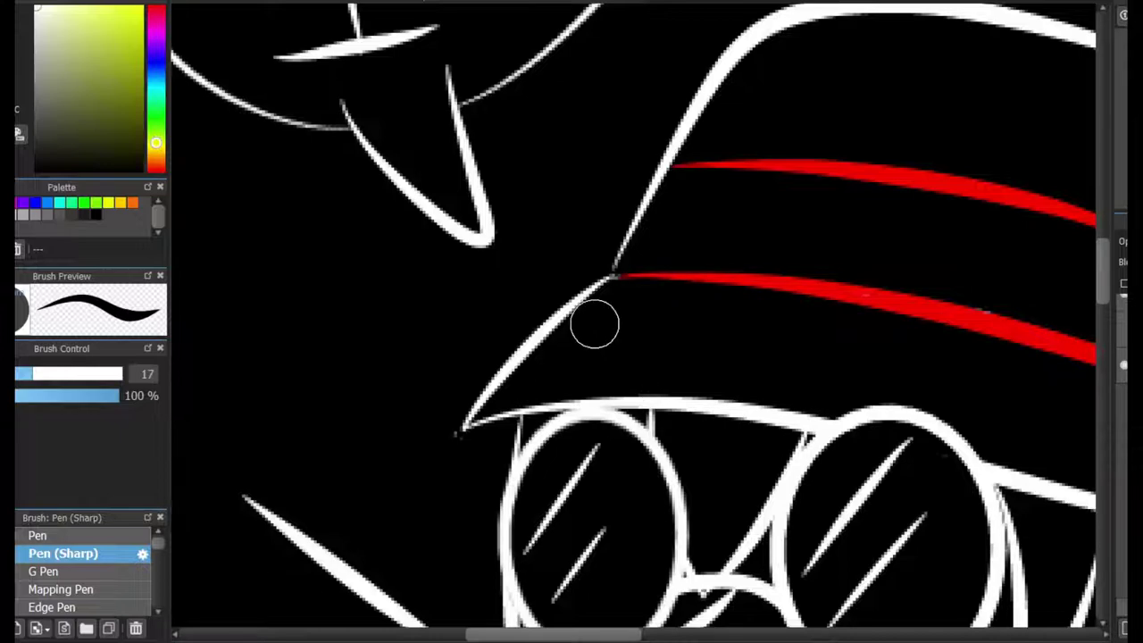
scroll(594, 323, up, 2)
drag(628, 143, 482, 349)
Erase the stray specks beside the hat brim's pointed tip and switch the sharp pen to black.
drag(33, 373, 67, 374)
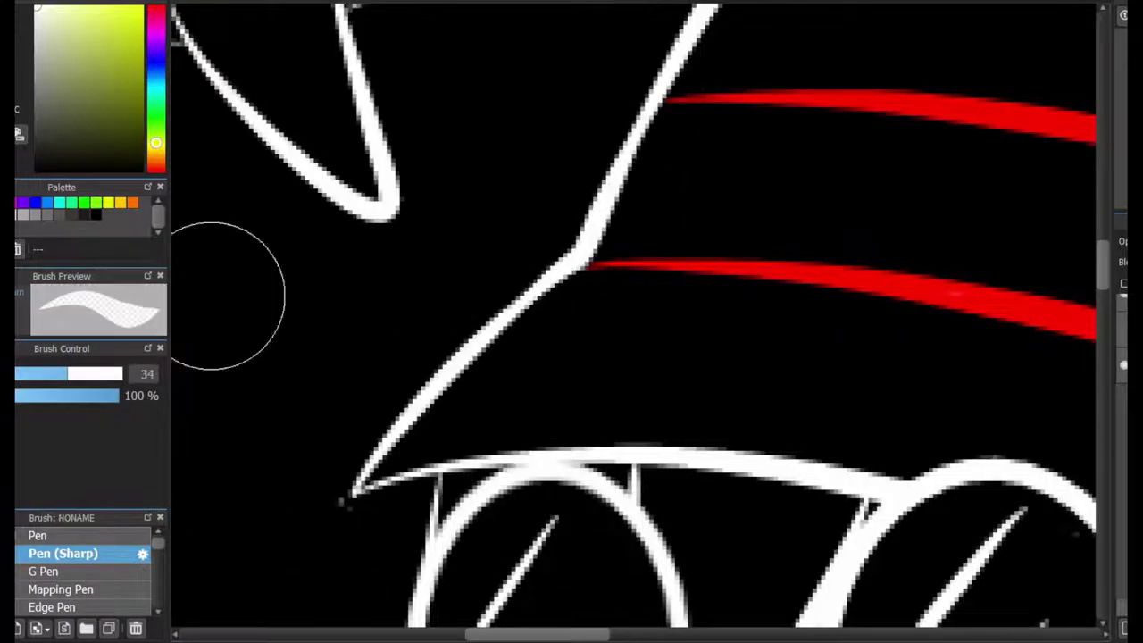
key(x)
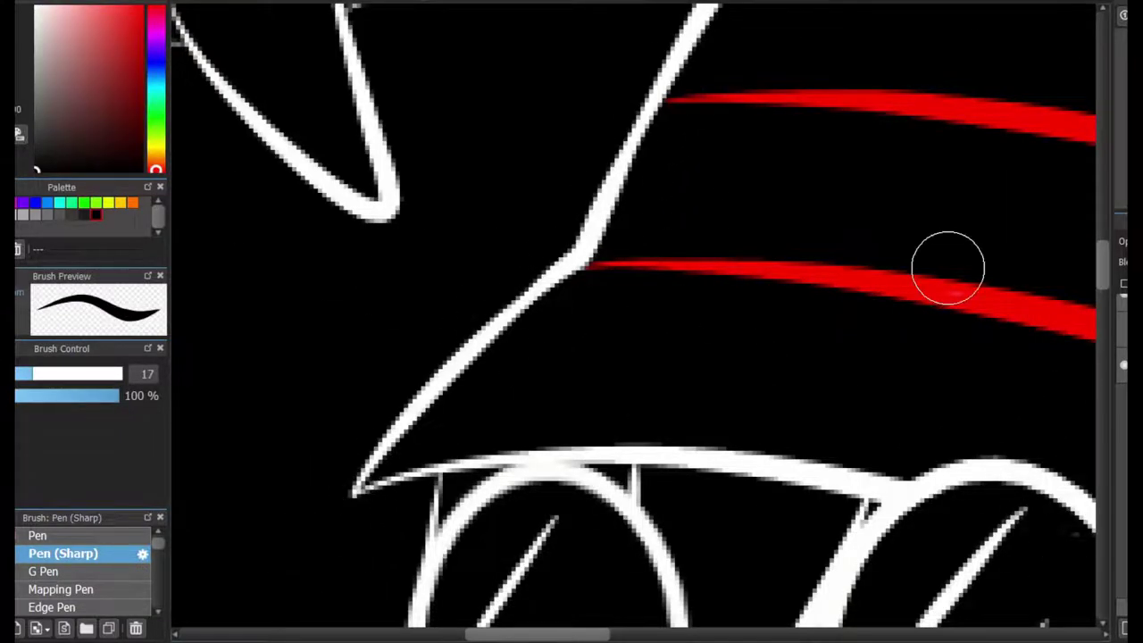
scroll(947, 268, down, 3)
drag(947, 268, 661, 0)
scroll(625, 312, up, 3)
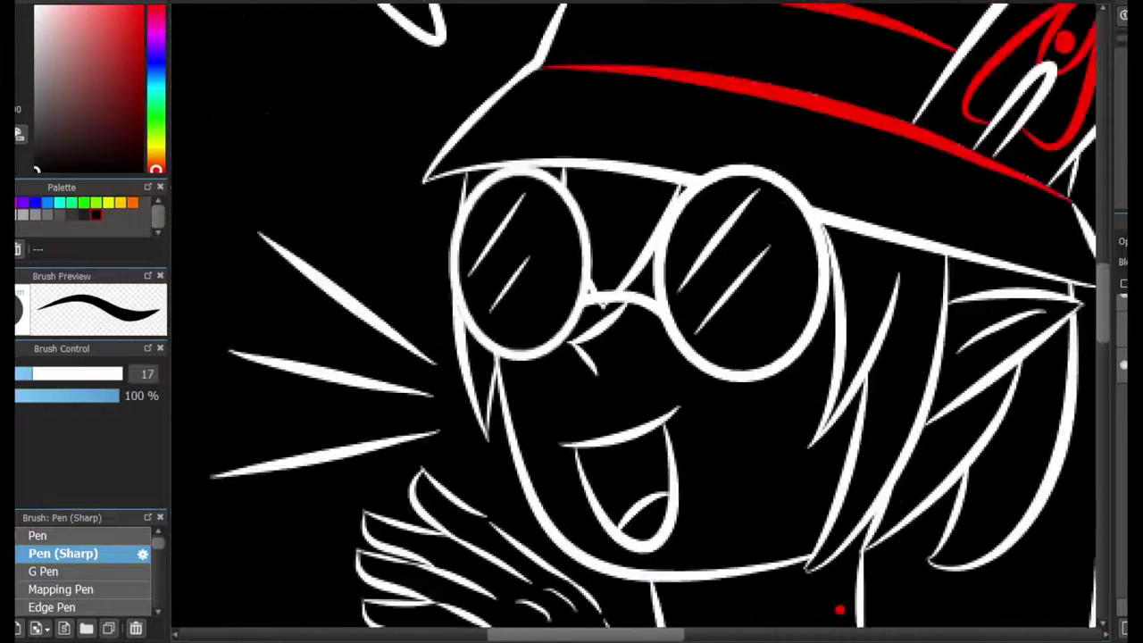
scroll(625, 322, down, 3)
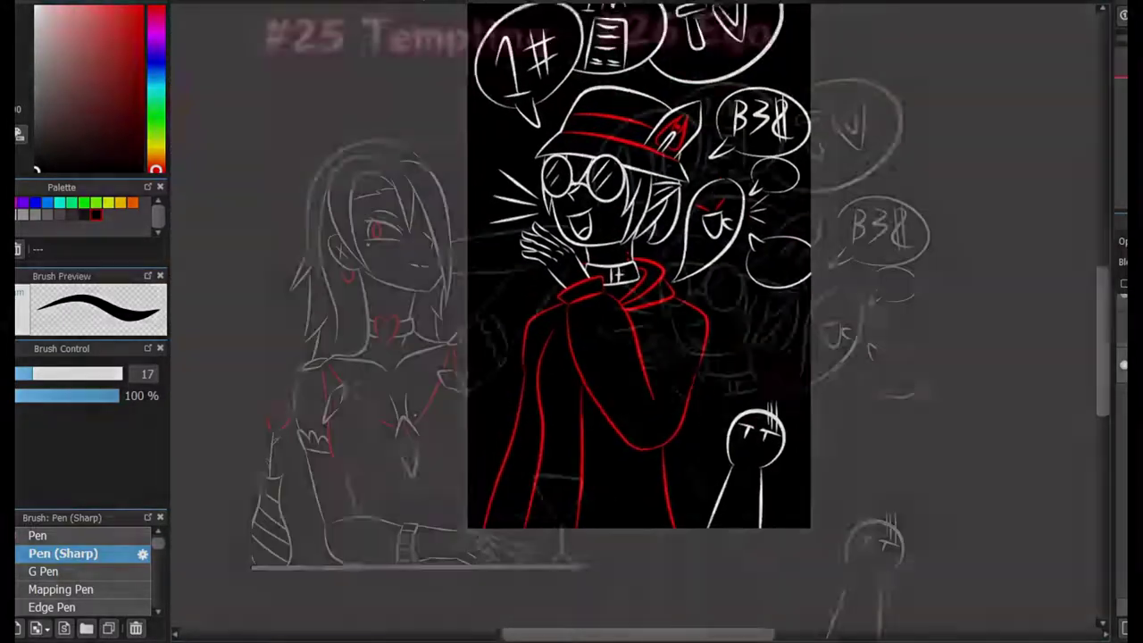